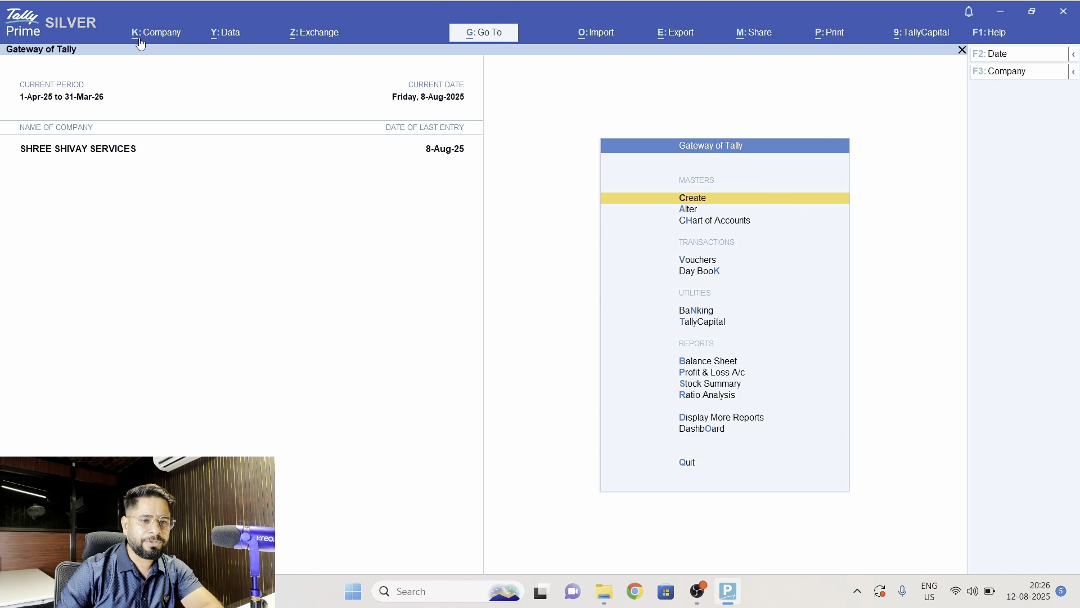
- Open the company's security settings and set Control User Access to Company Data to Yes
click(144, 36)
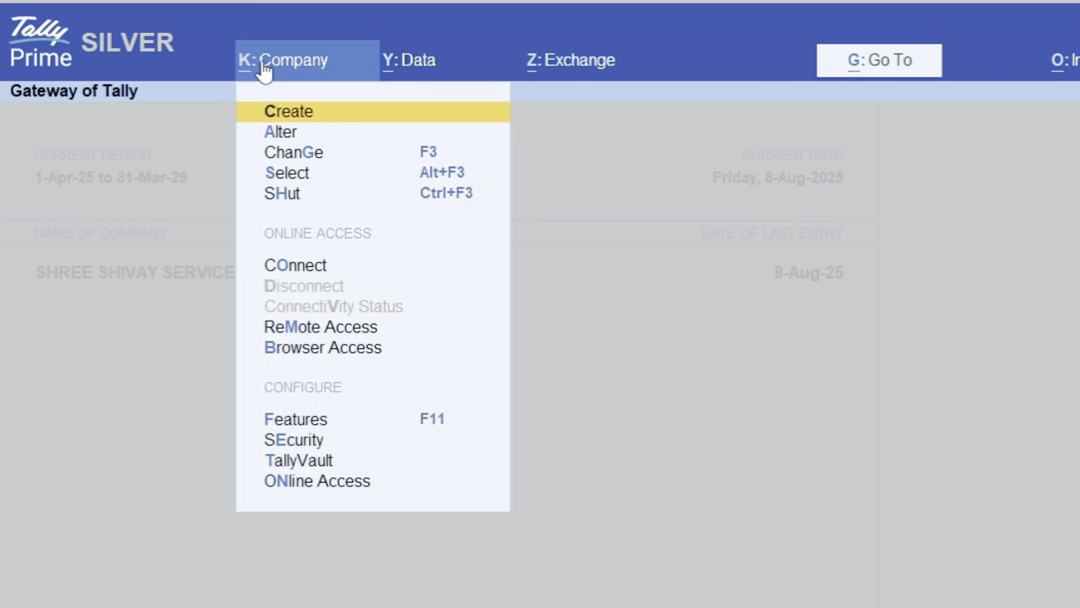
key(Down)
key(Down)
key(Down)
key(Down)
key(Down)
key(Down)
key(Down)
key(Down)
key(Down)
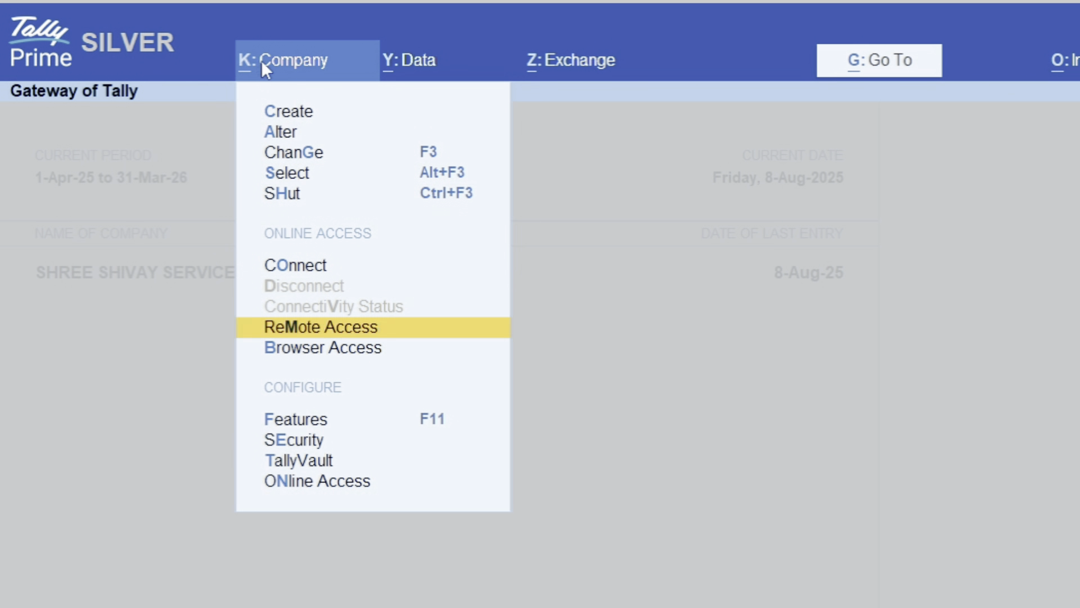
key(Return)
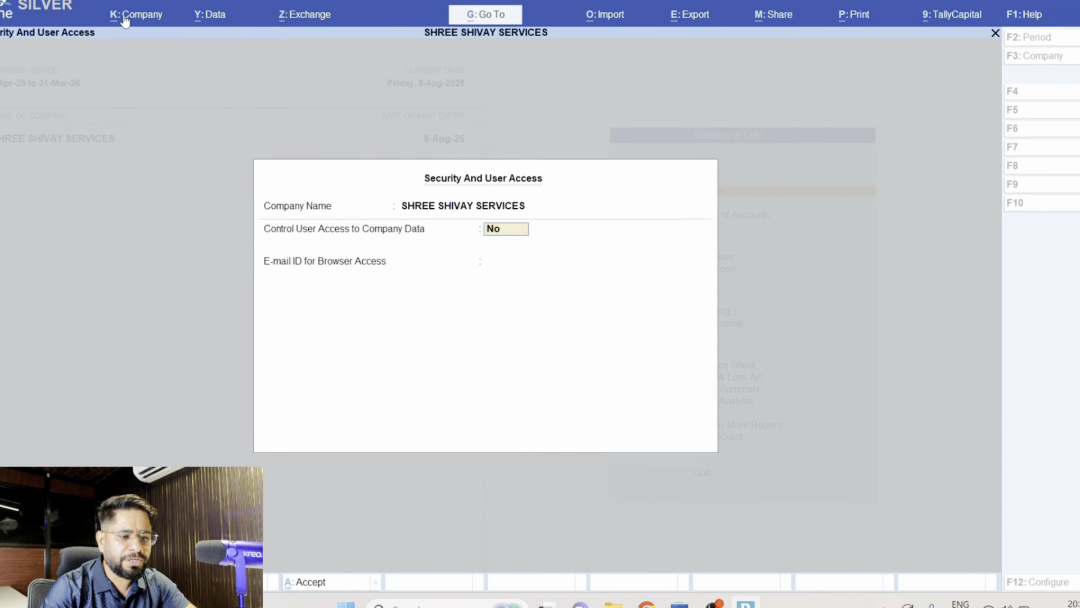
text(Y)
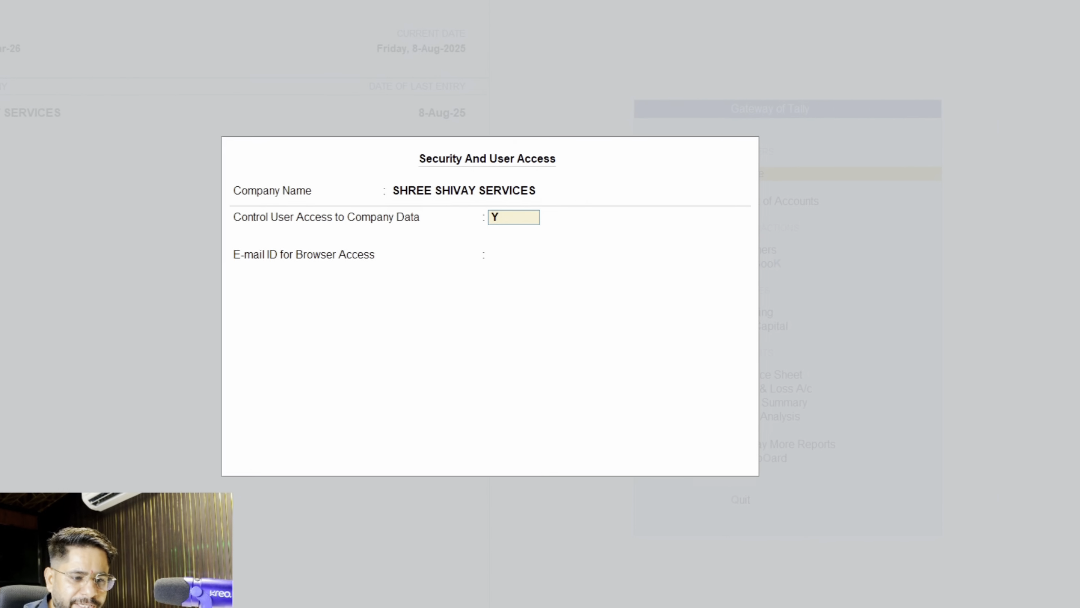
key(Return)
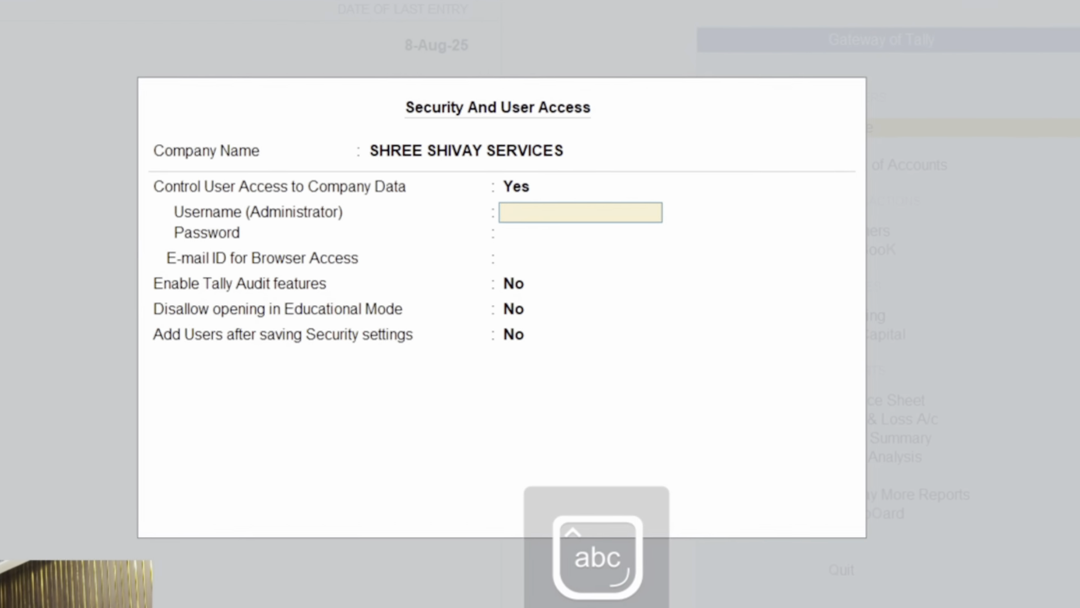
- Enter admin as the administrator username, then enter and confirm the administrator password
text(admin)
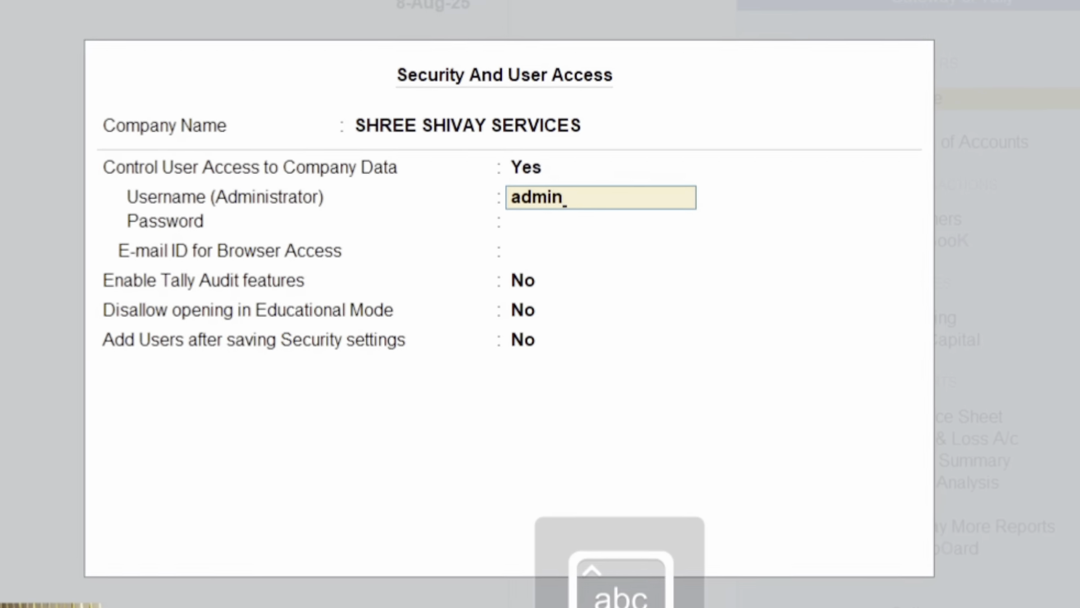
key(Return)
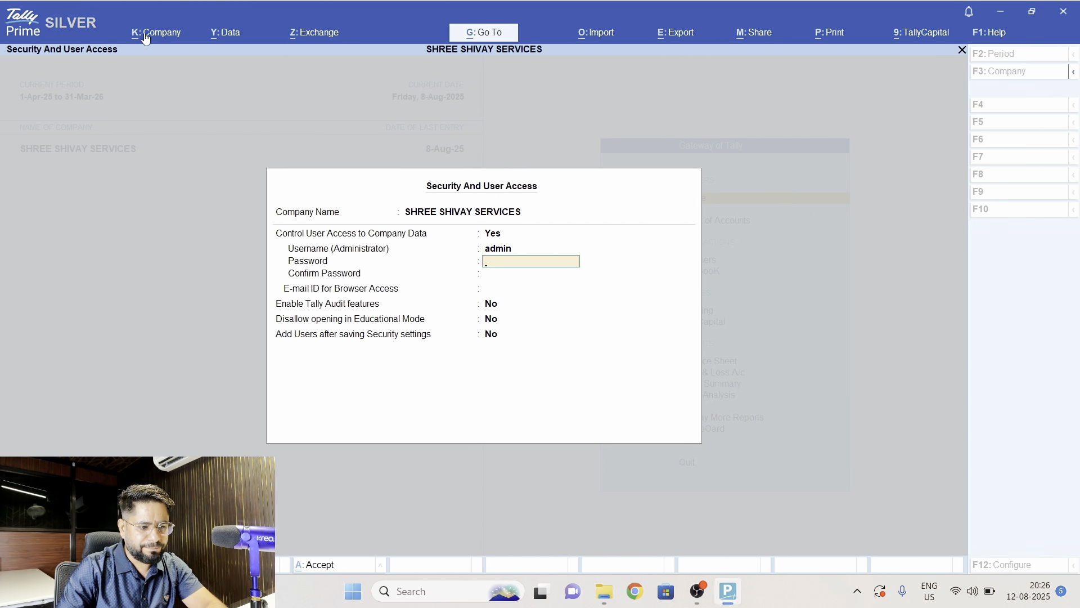
text(**)
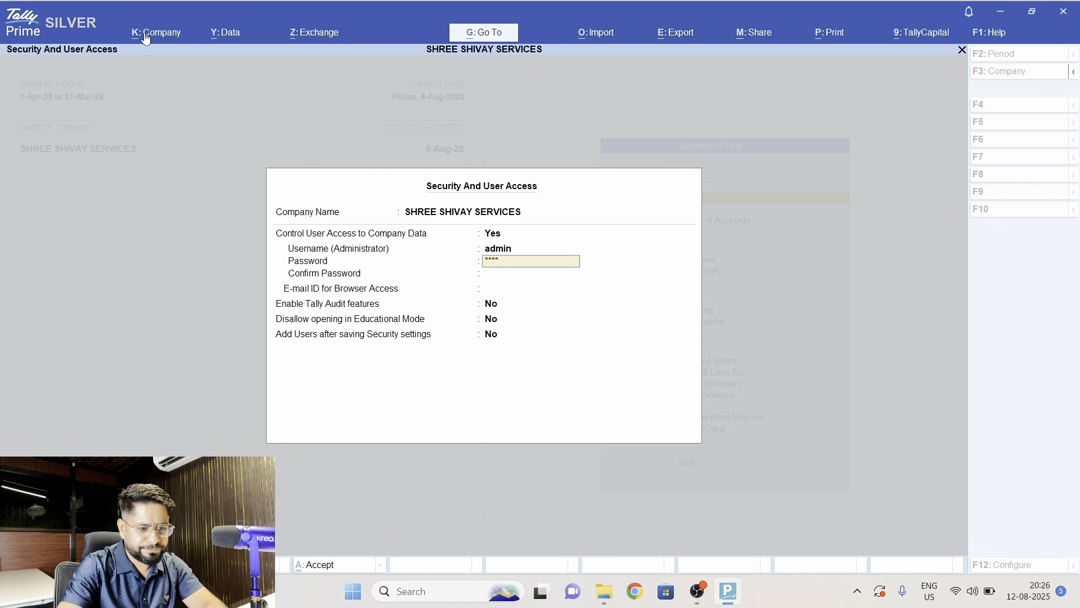
key(Return)
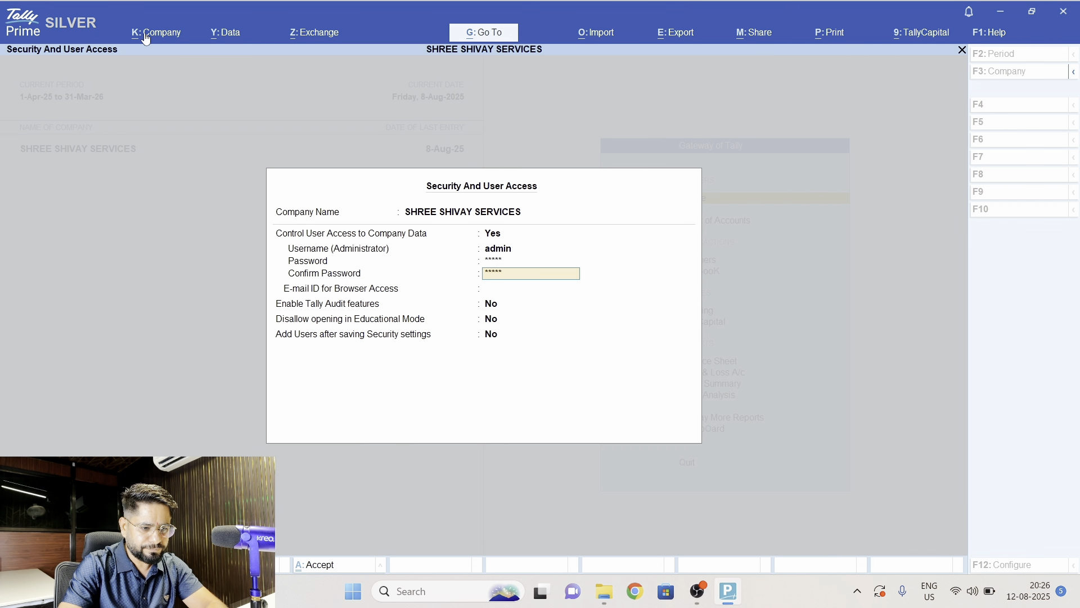
key(Return)
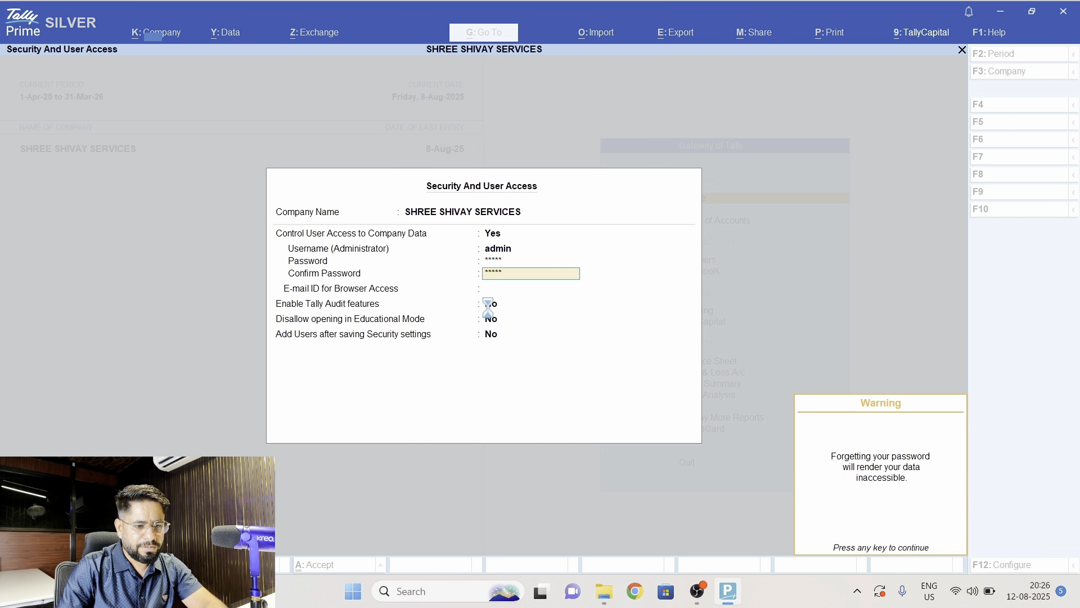
key(Return)
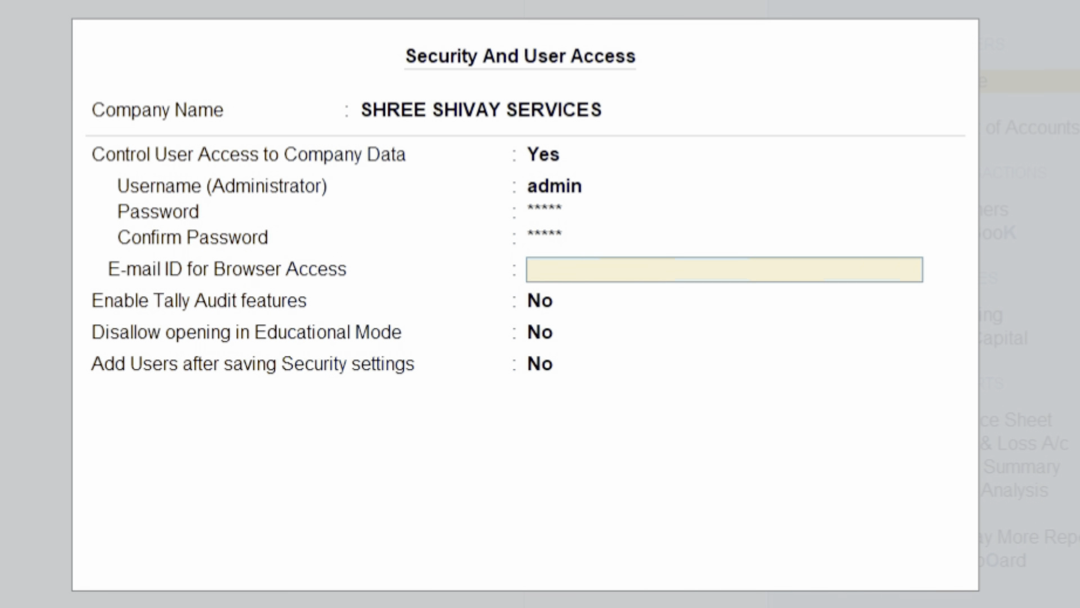
- Set the browser-access e-mail to None, enable Tally Audit features and save the security settings
key(Return)
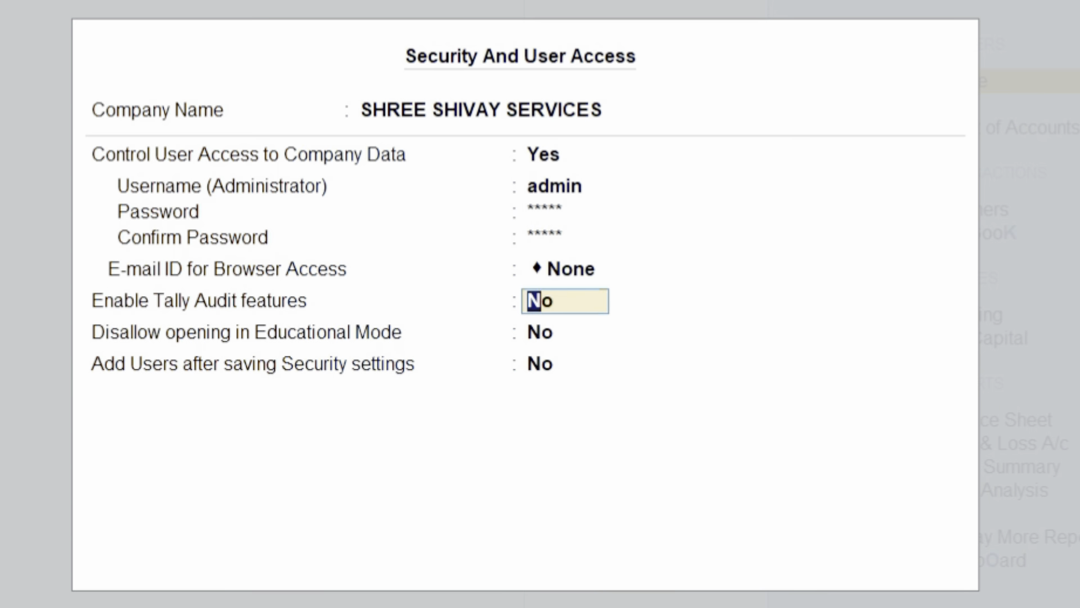
text(y)
key(Return)
key(Return)
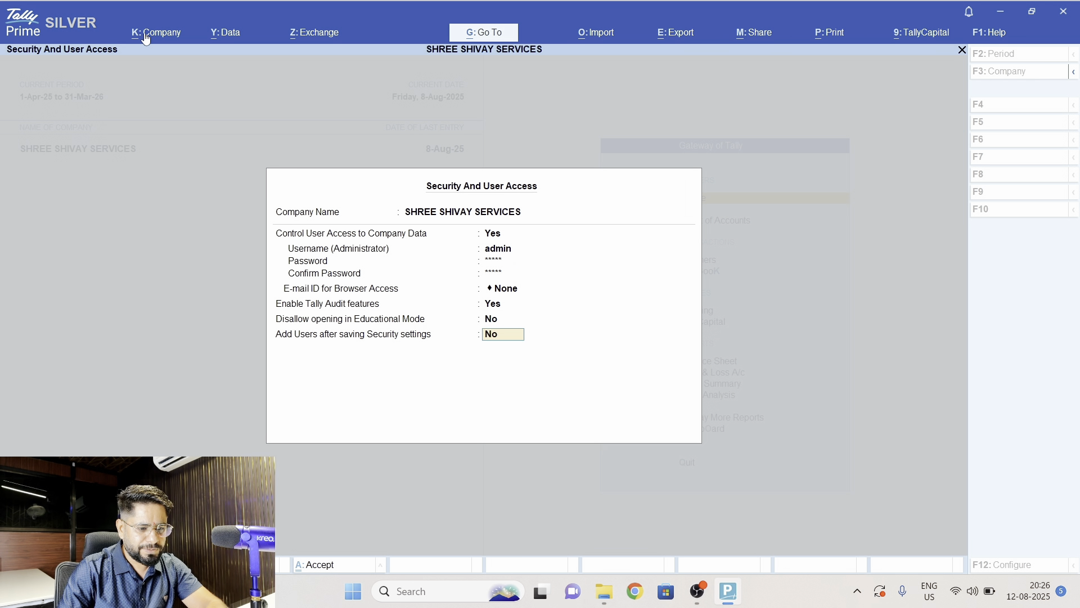
key(Return)
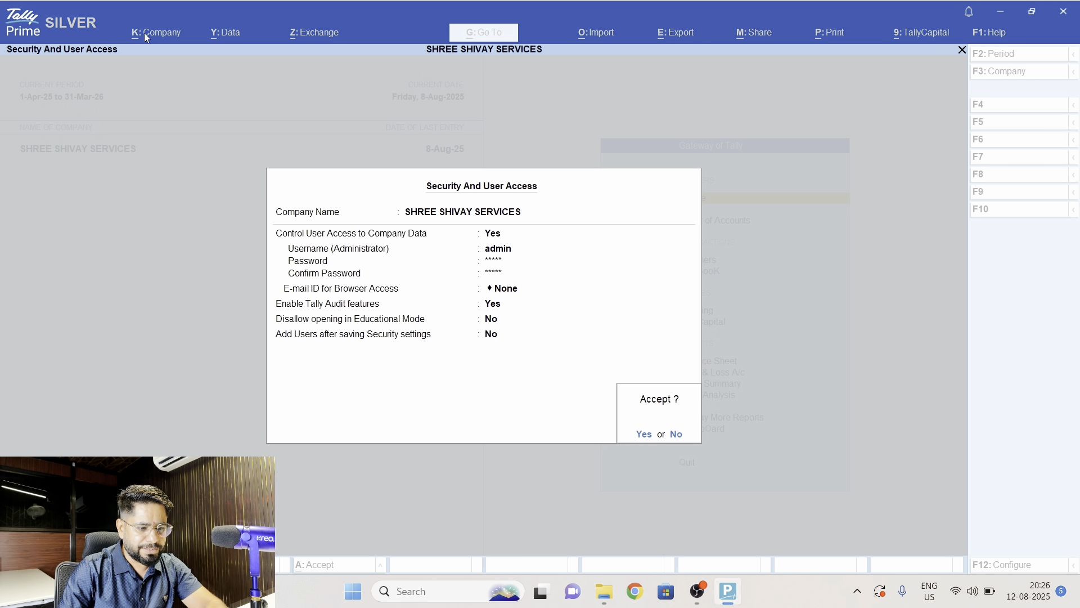
key(y)
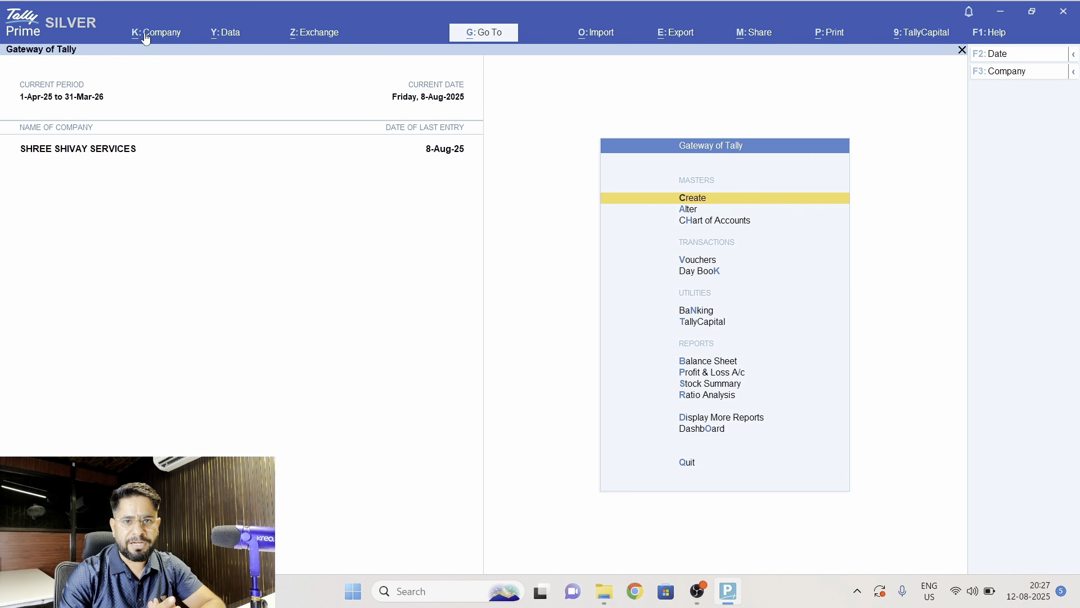
- Shut the SHREE SHIVAY SERVICES company and bring up the list of companies
key(alt)
key(alt+F3)
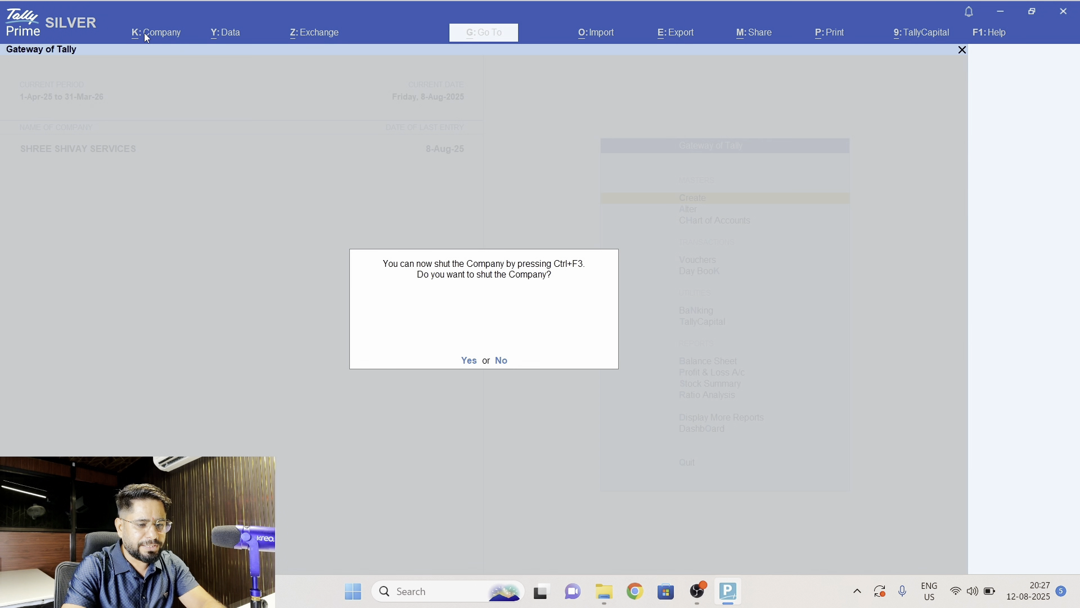
key(y)
key(Return)
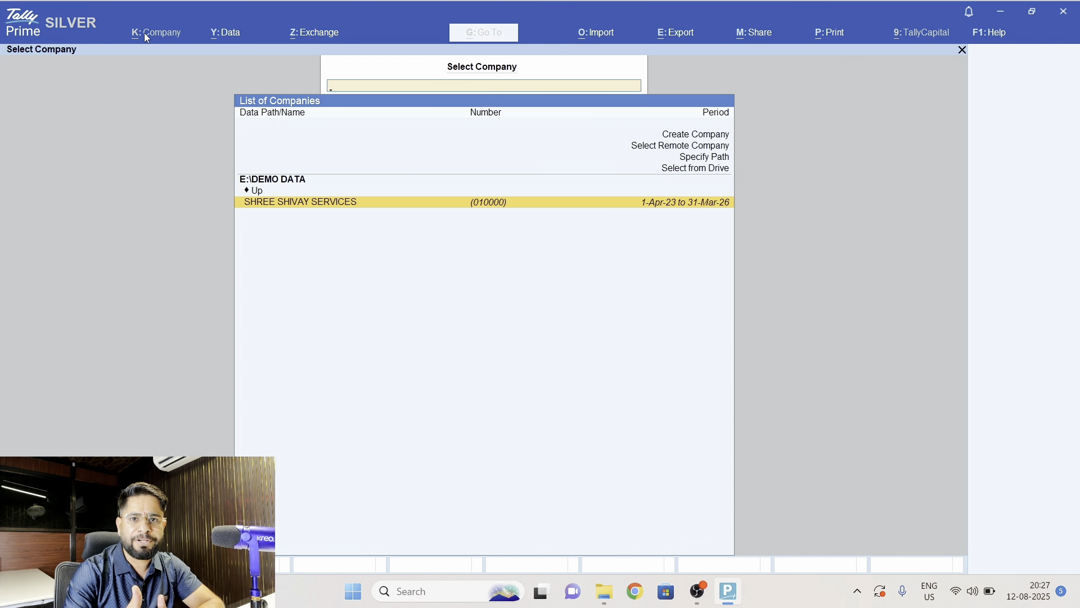
- Select SHREE SHIVAY SERVICES and log in as admin with the account password
key(Return)
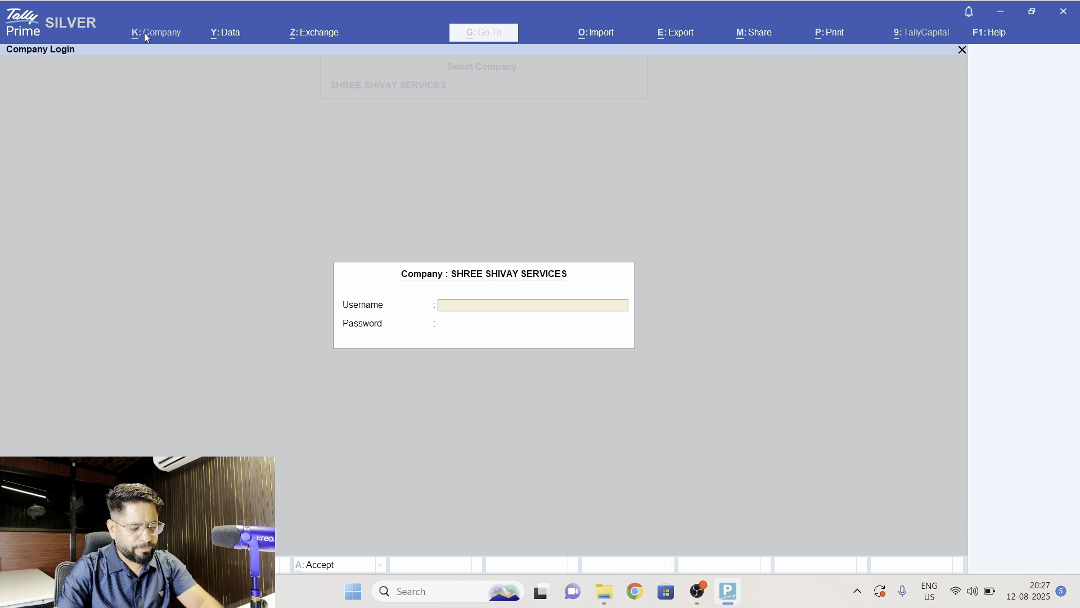
text(dmin)
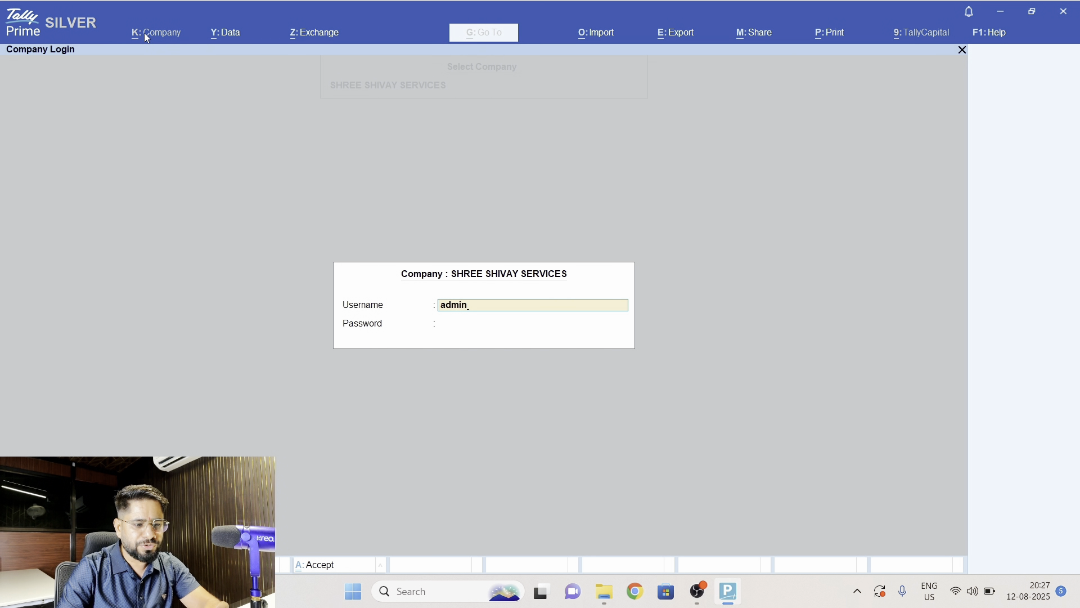
key(Return)
text(*)
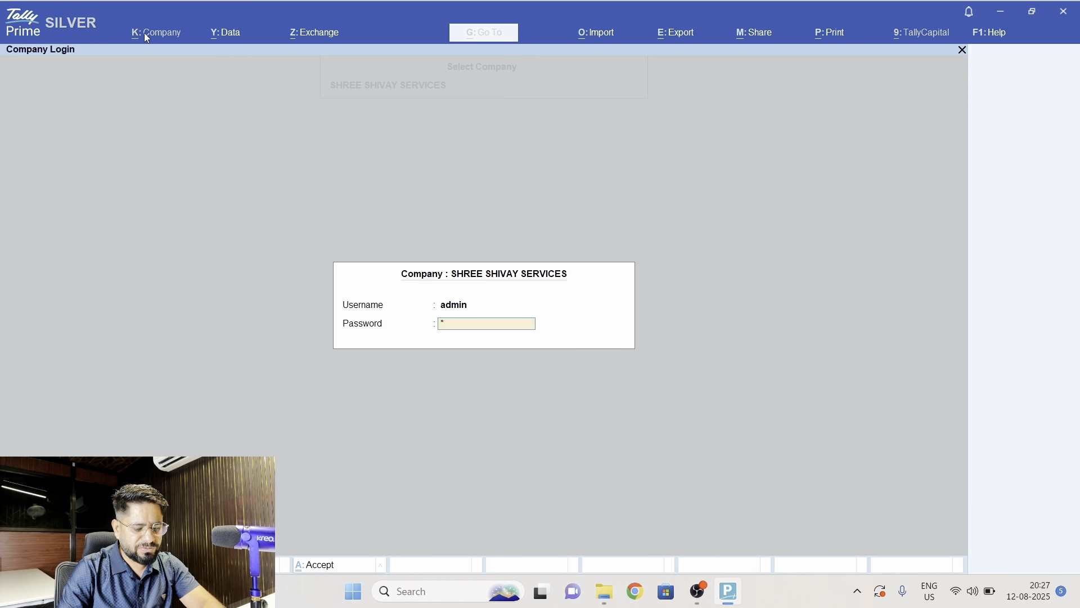
text(****)
key(Return)
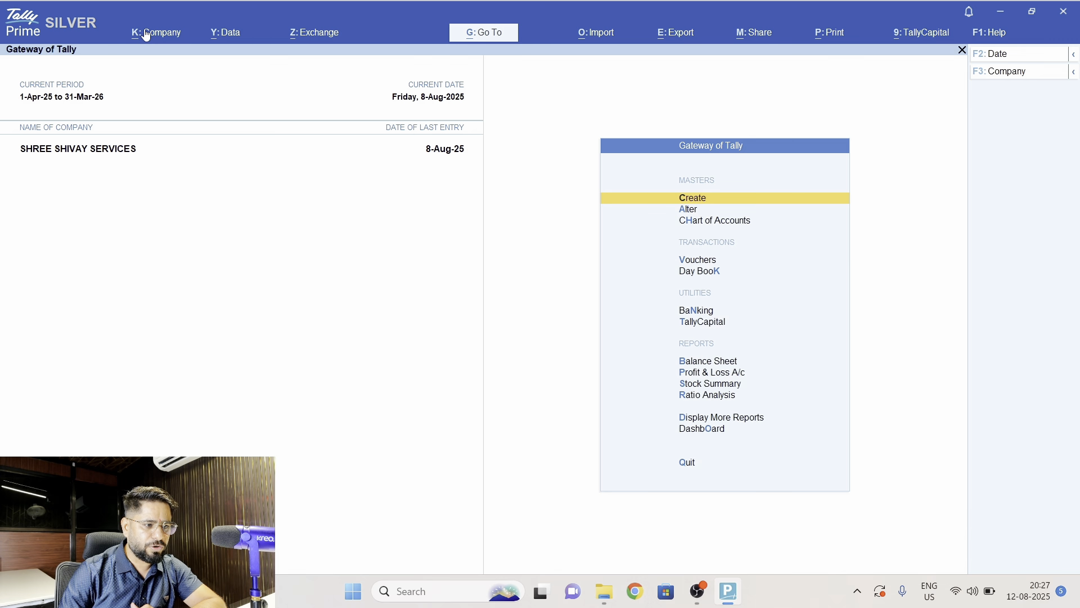
- Open the company's user roles and open the Data Entry security level for editing
click(144, 37)
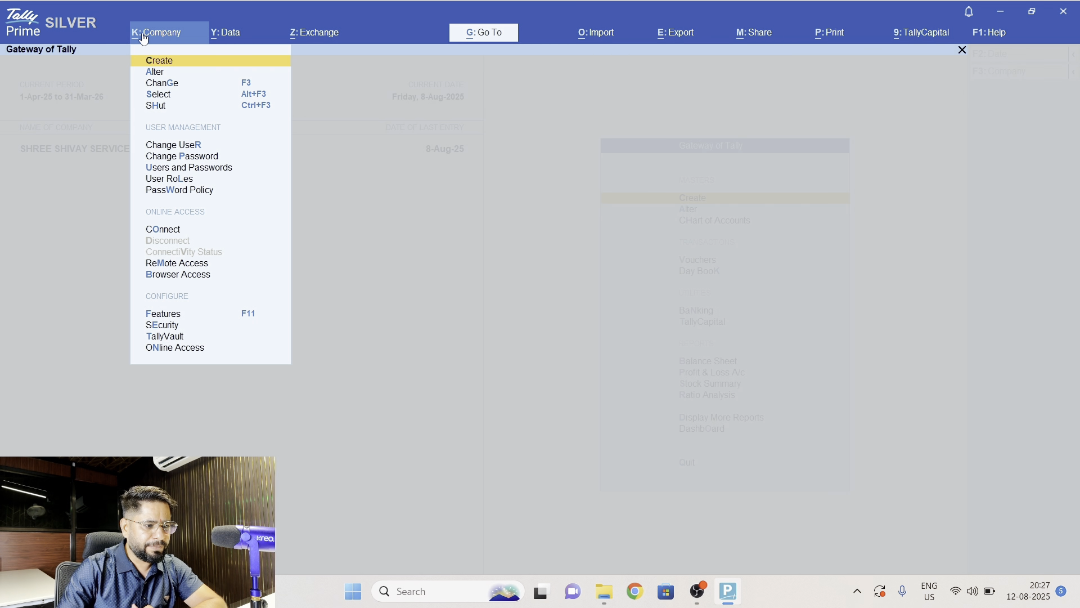
key(Down)
key(Down)
key(Down)
key(Down)
key(Down)
key(Down)
key(Down)
key(Down)
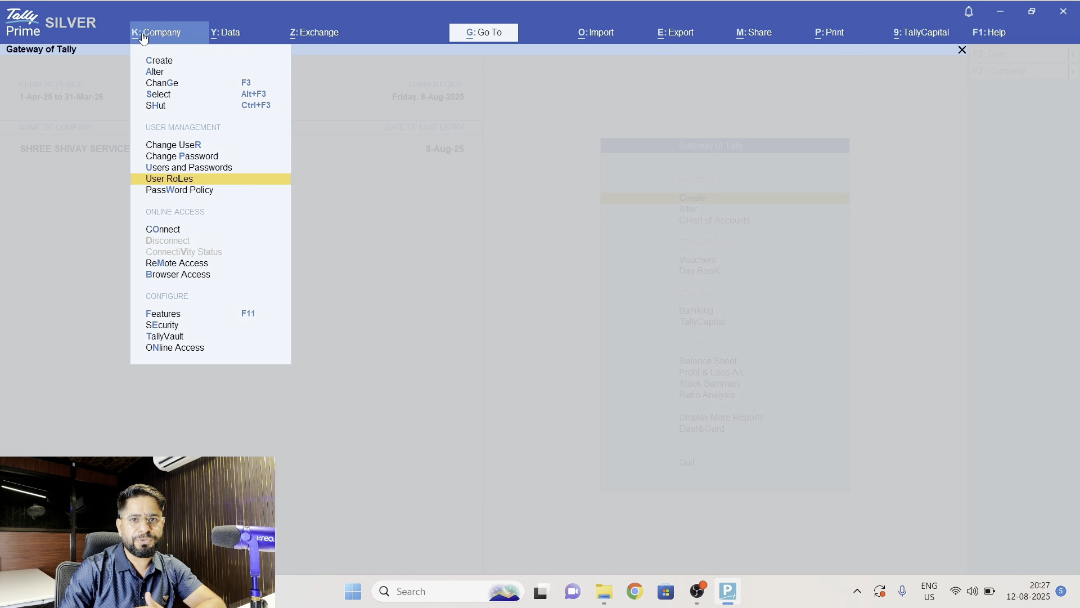
key(Return)
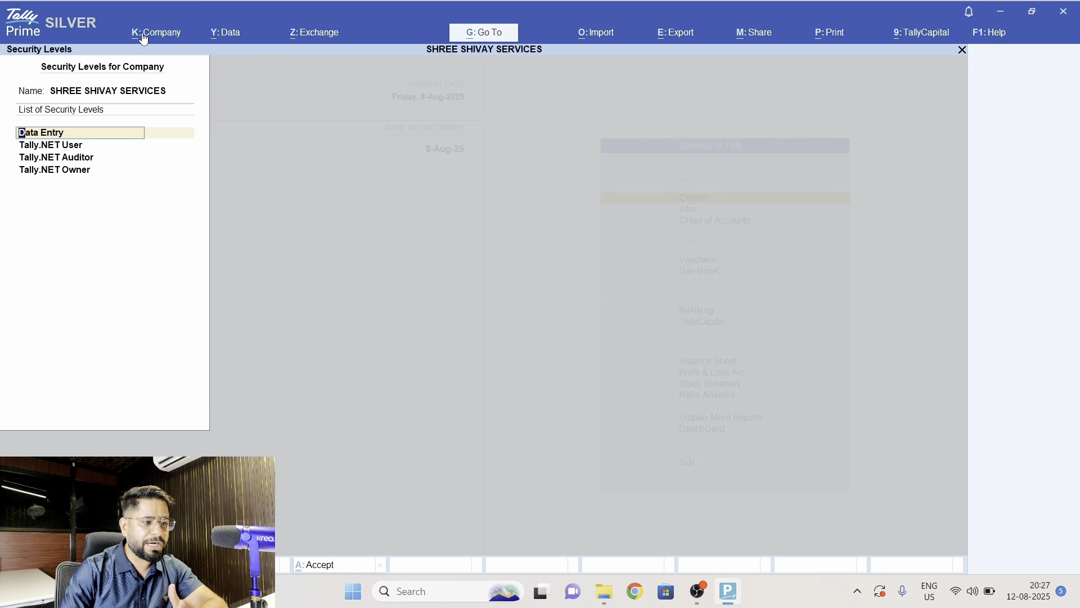
key(Return)
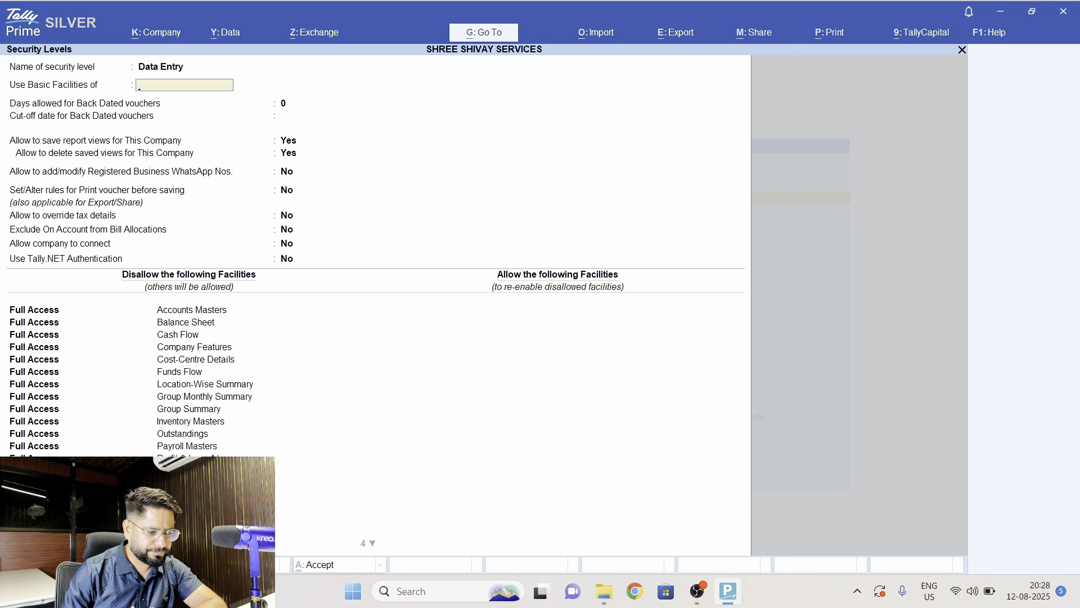
- Base the level on the Data Entry basic facilities and accept the existing options and disallowed facilities down the list
key(Return)
key(Return)
key(Return)
key(Return)
key(Return)
key(Return)
key(Return)
key(Return)
key(Return)
key(Return)
key(Return)
key(Return)
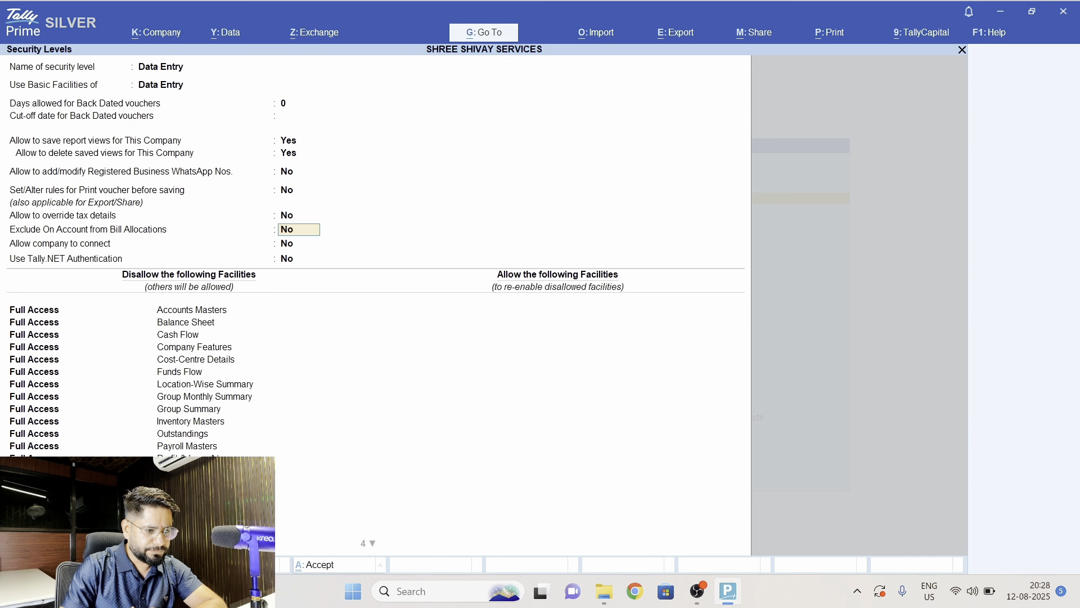
key(Return)
key(Return)
key(Return)
key(Return)
key(Return)
key(Return)
key(Return)
key(Return)
key(Return)
key(Return)
key(Return)
key(Return)
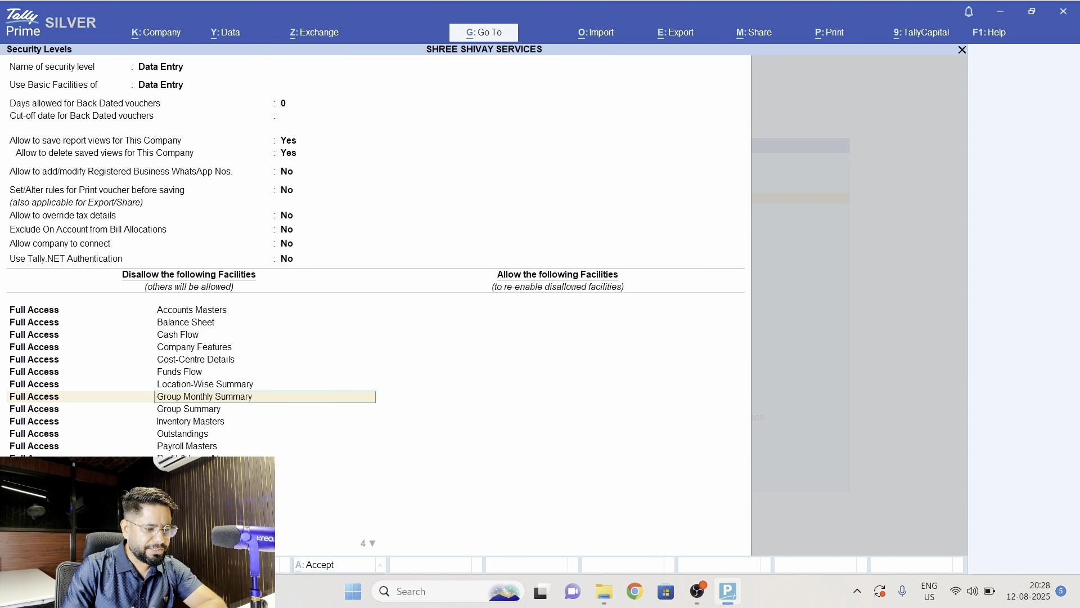
key(Return)
key(Return)
key(Return)
key(Return)
key(Return)
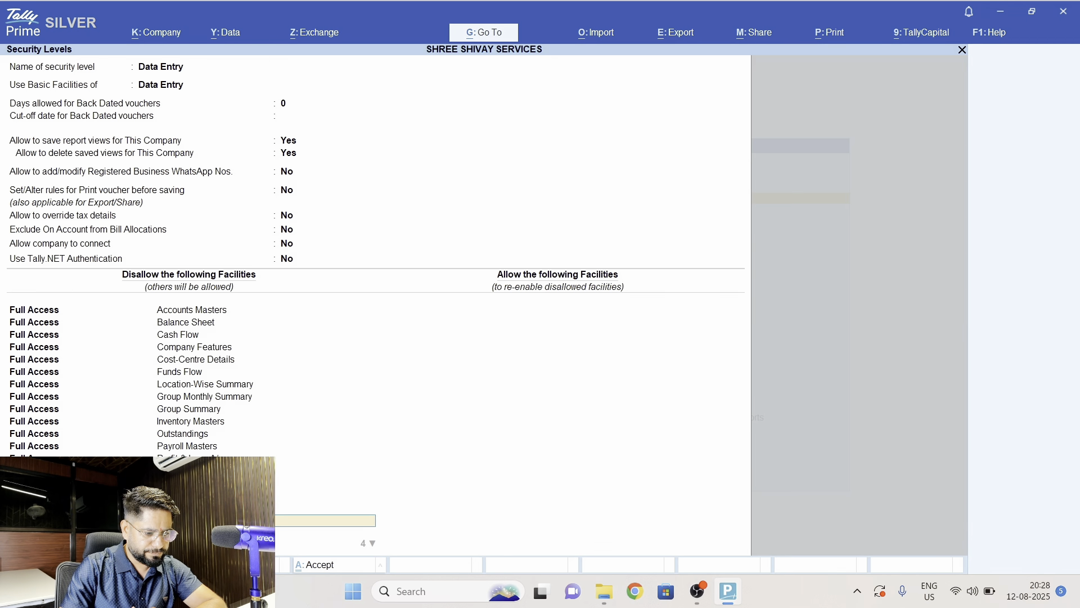
key(Return)
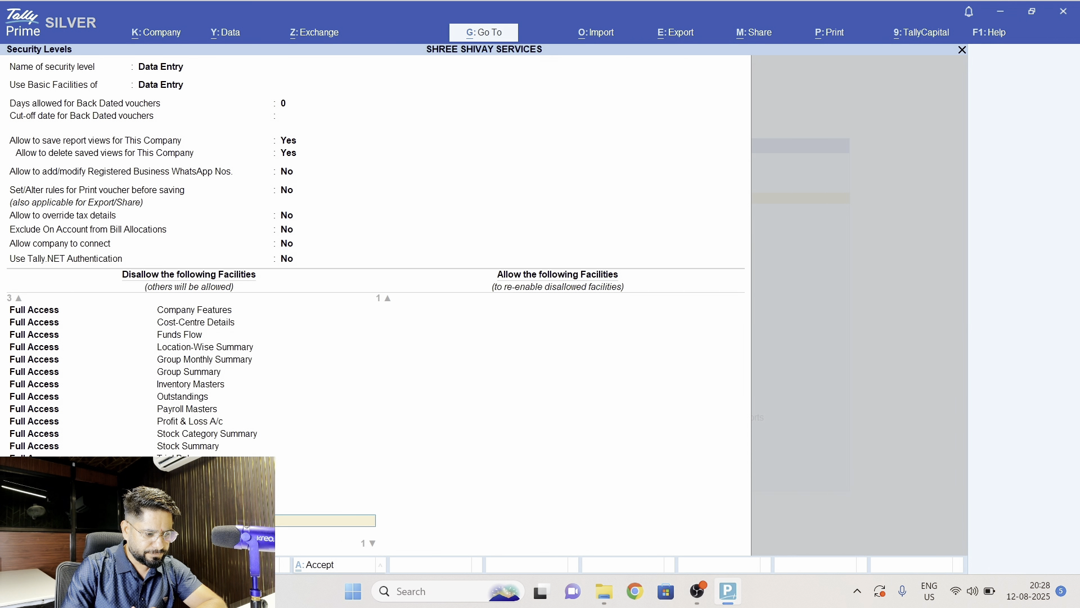
- Keep Full Access to Back Dated Vouchers among the disallowed facilities, end the list and save the Data Entry security level
key(Return)
key(BackSpace)
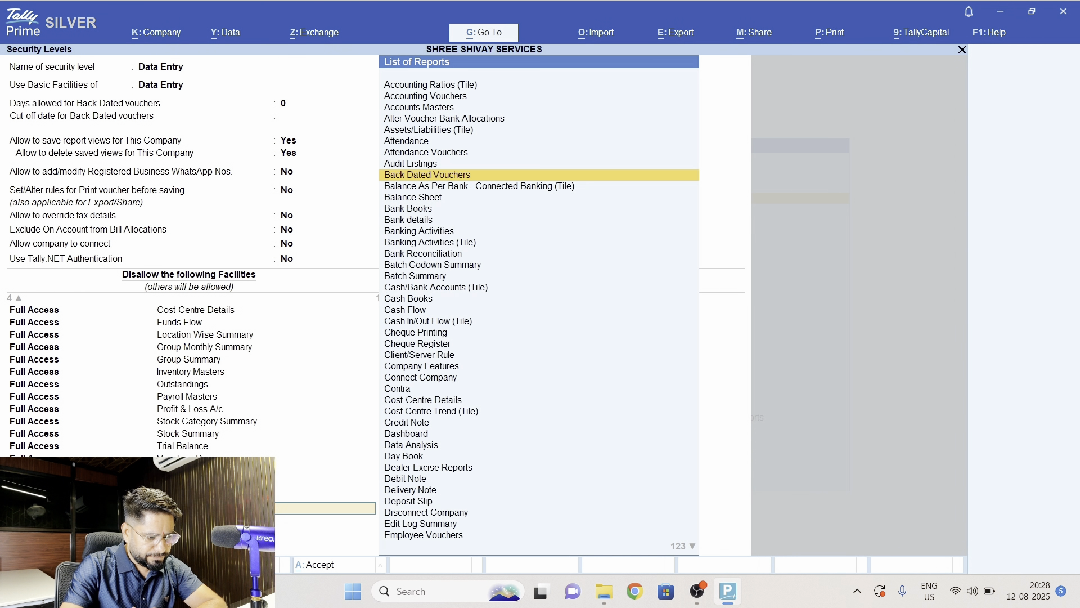
key(BackSpace)
key(Return)
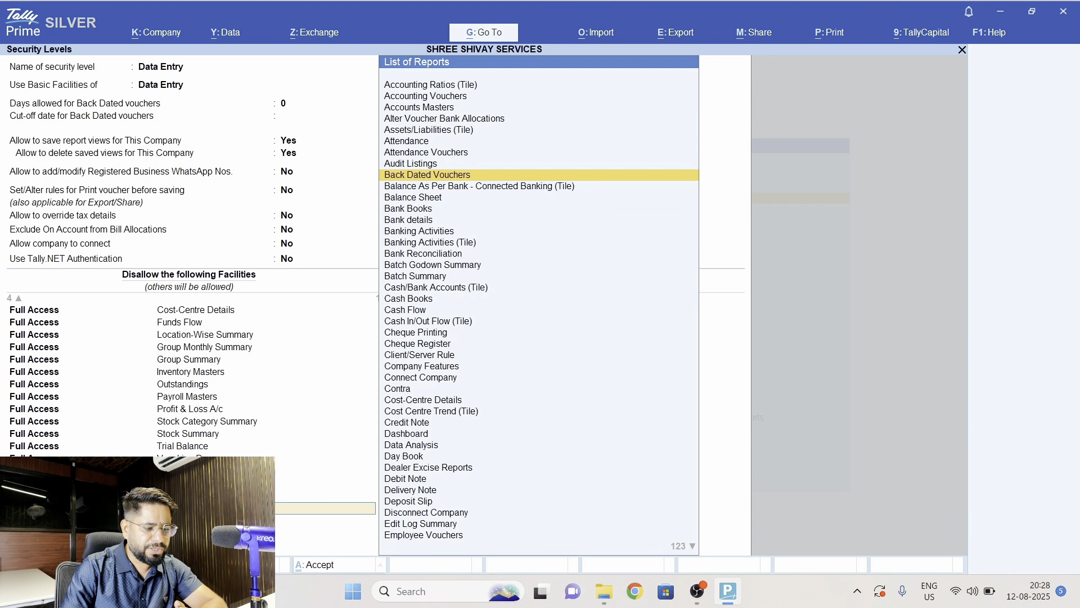
key(Return)
key(BackSpace)
key(BackSpace)
key(BackSpace)
key(BackSpace)
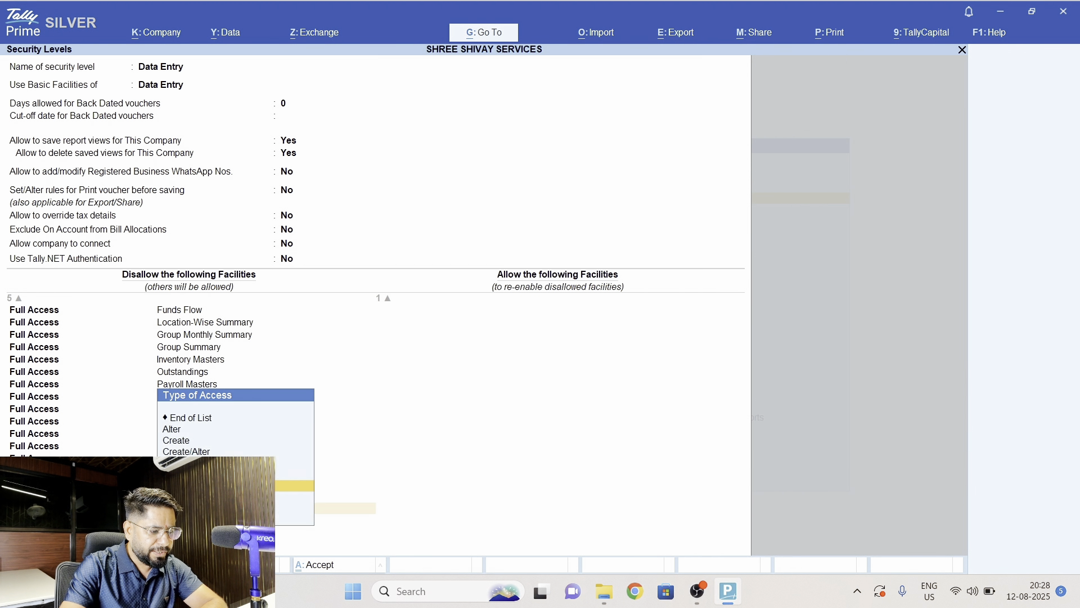
text(f)
key(Return)
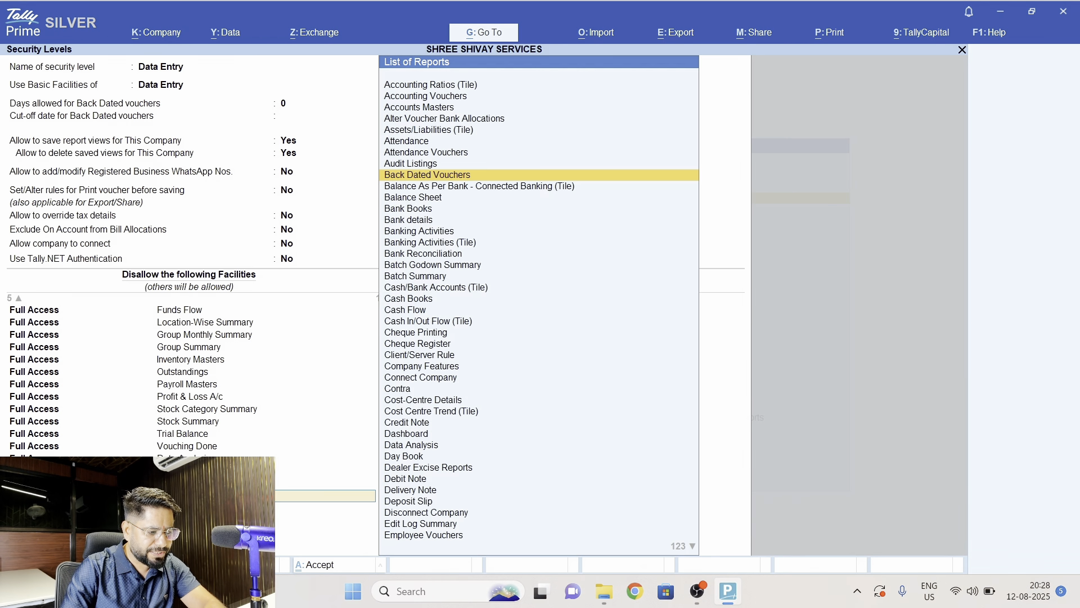
key(Return)
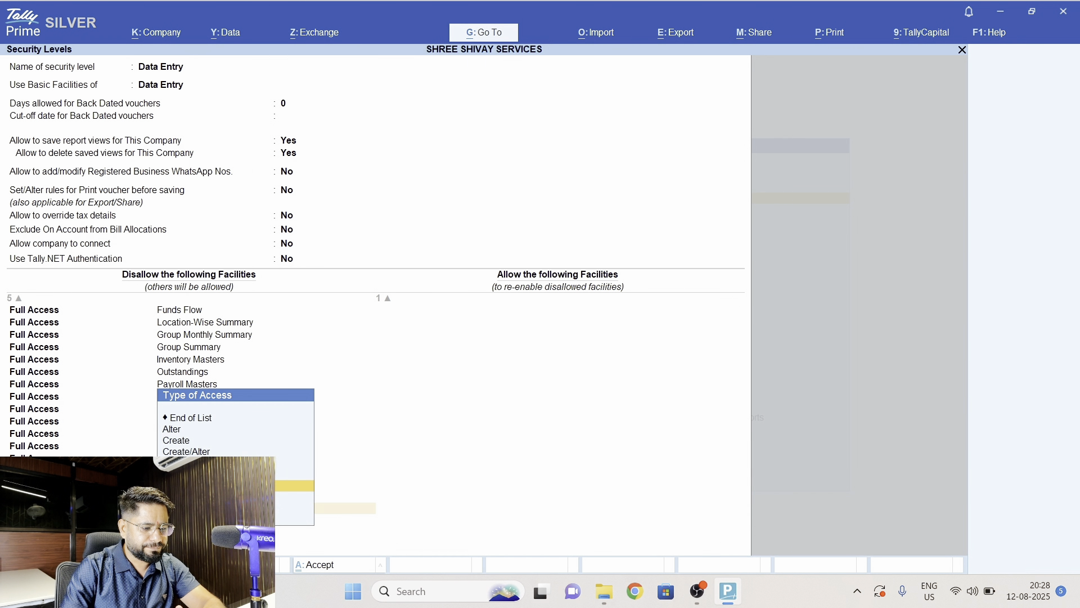
key(Return)
key(Return)
key(Return)
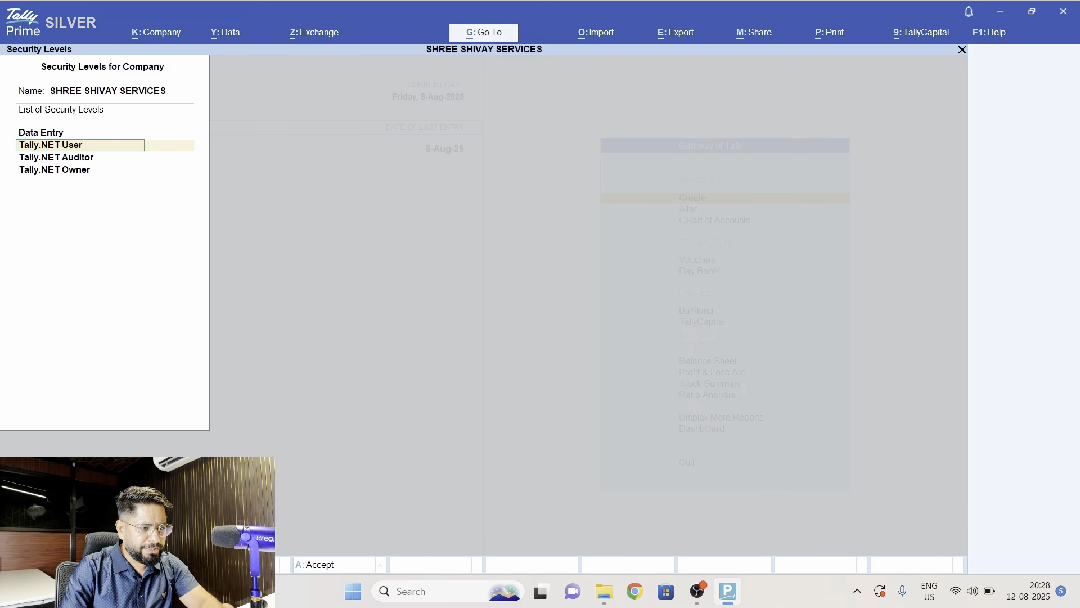
- Add a new security level named Sales that uses the basic facilities of Data Entry
key(Down)
key(Down)
key(Down)
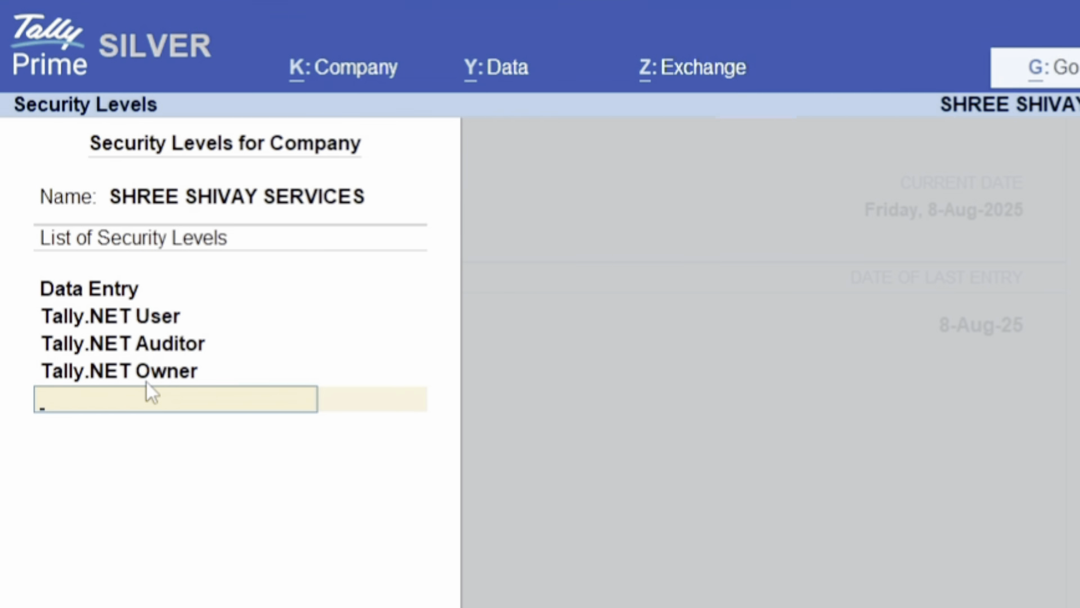
text(Sales)
key(Return)
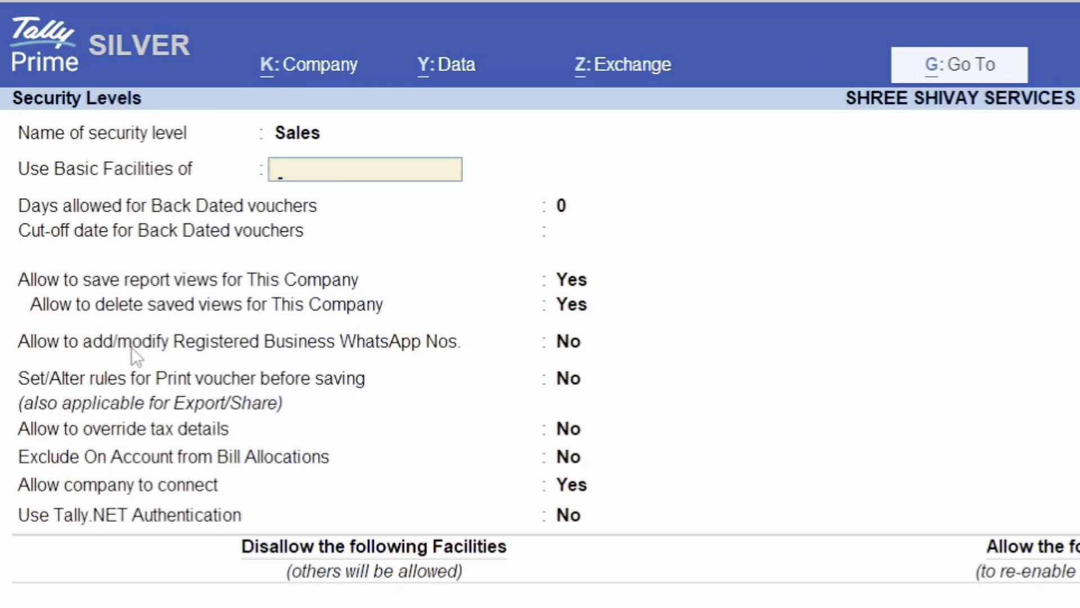
key(Return)
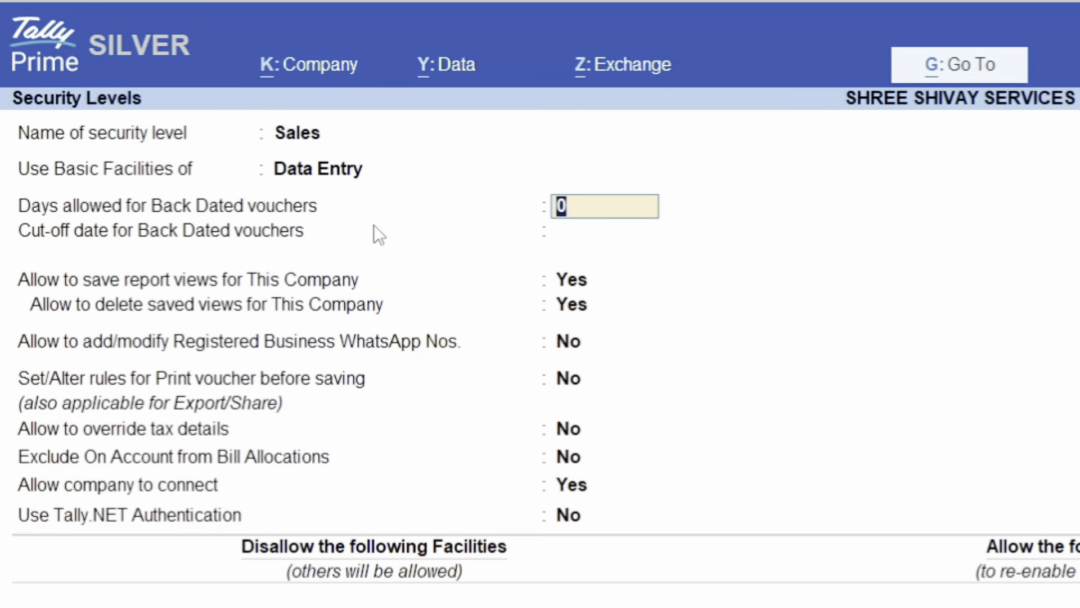
- Allow 7 days for back dated vouchers in the Sales level and accept the remaining options as they are
text(7)
key(Return)
key(Return)
key(Return)
key(Return)
key(Return)
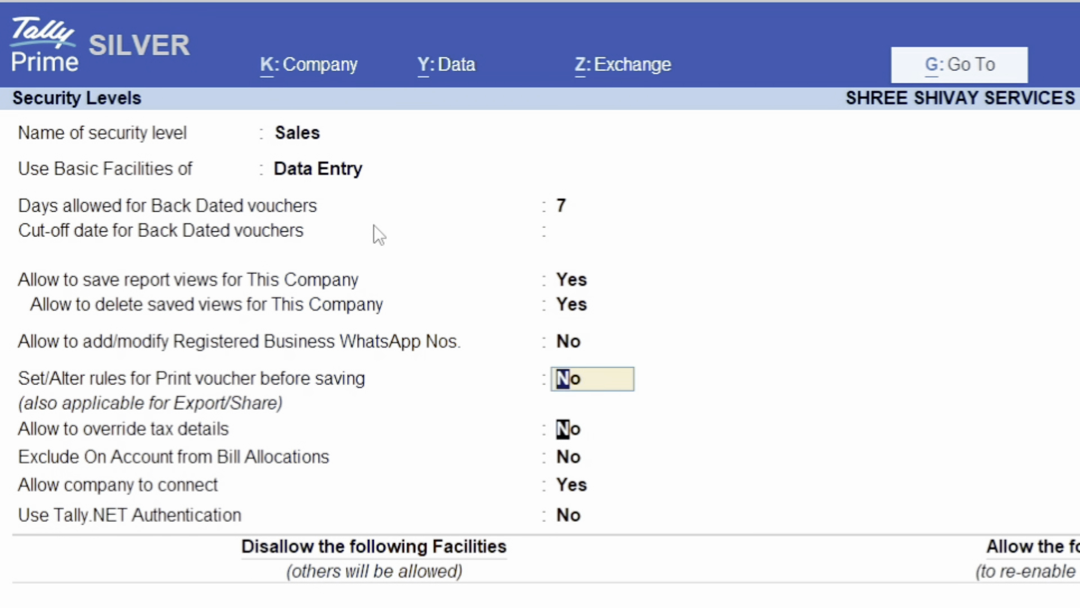
key(Return)
key(Return)
key(Return)
key(Return)
key(Return)
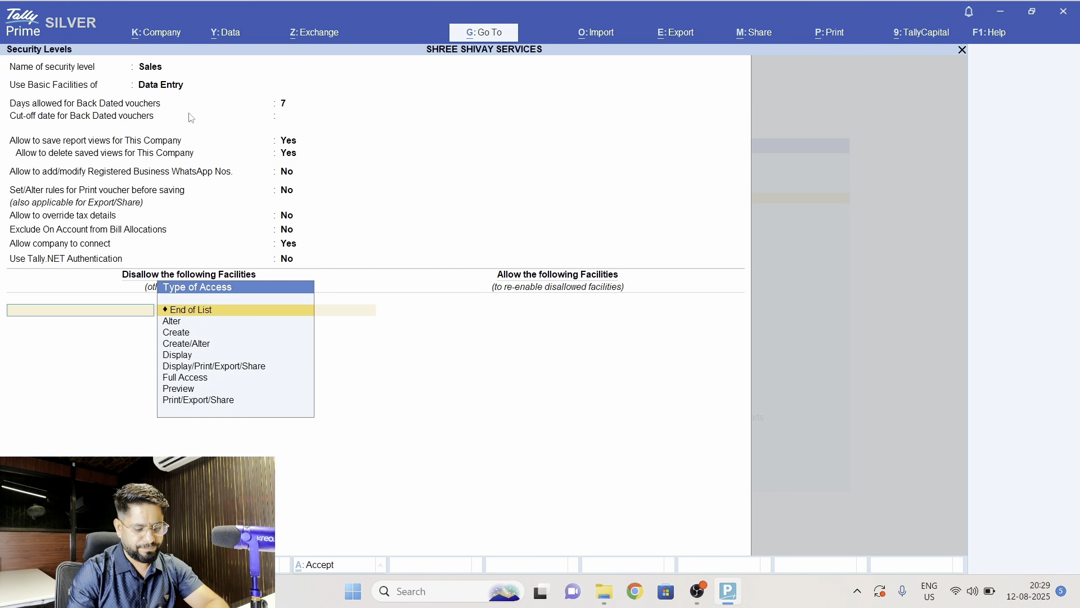
- Disallow Full Access to Accounting Vouchers for the Sales level
text(Fu)
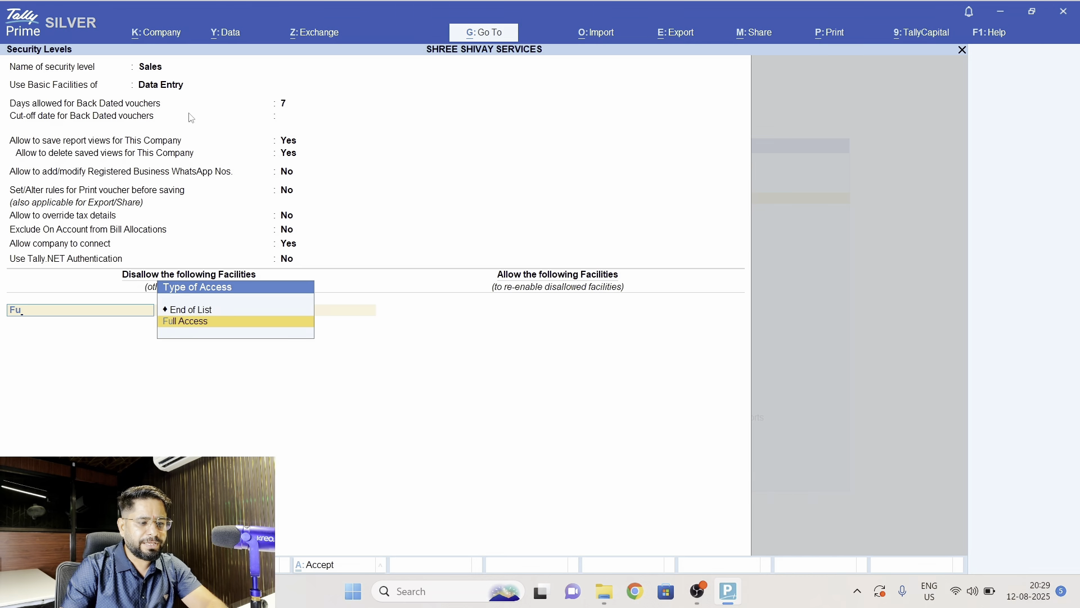
key(Return)
text(Acc)
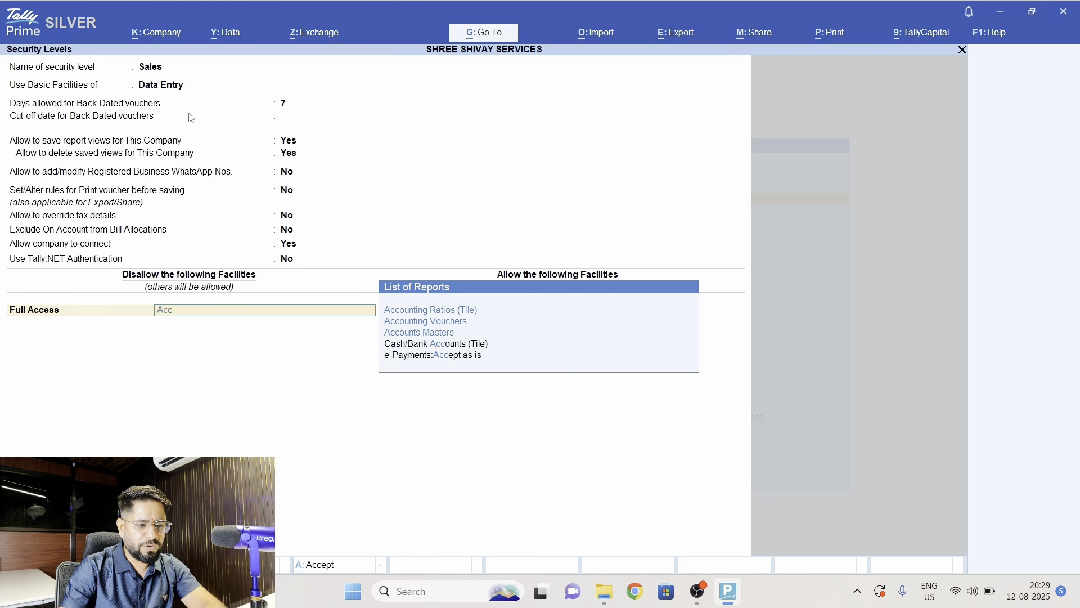
key(Down)
key(Return)
- Add Full Access to Accounts Masters to the disallowed facilities of the Sales level
text(F)
key(Return)
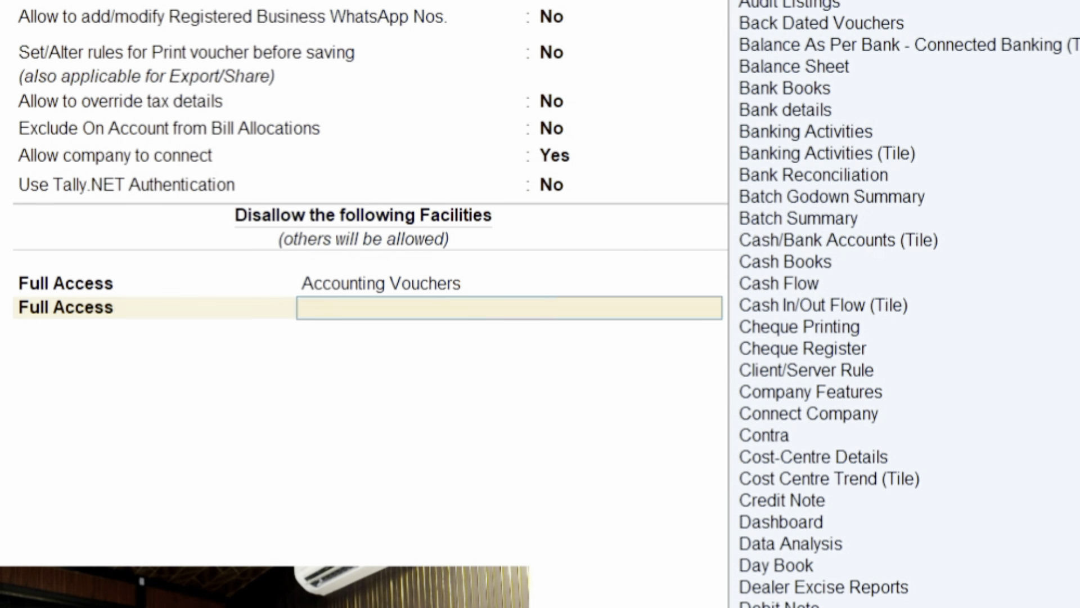
text(Acc)
key(Down)
key(Down)
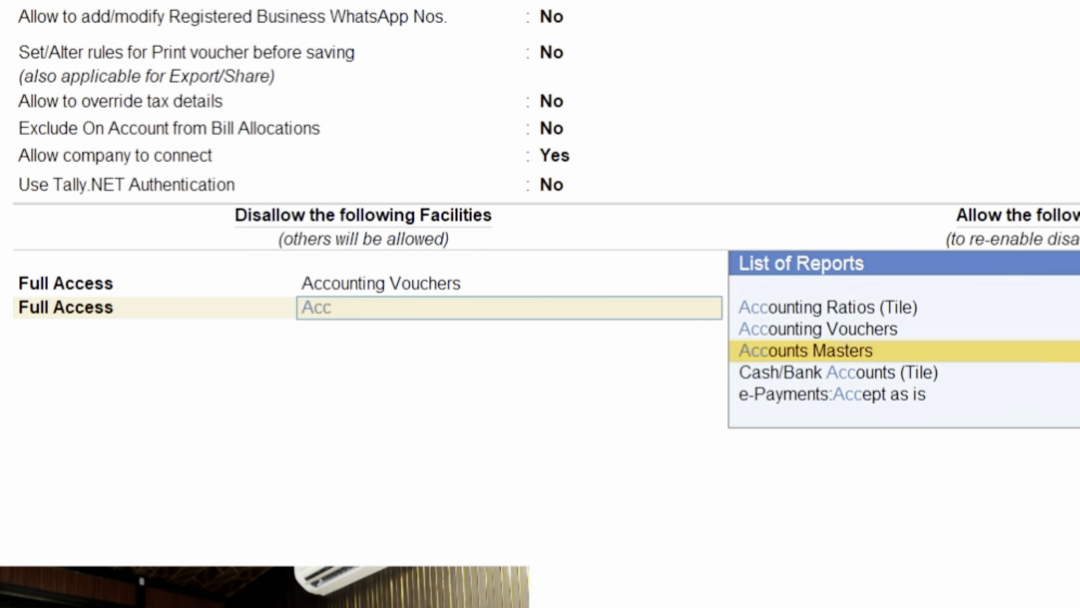
key(Return)
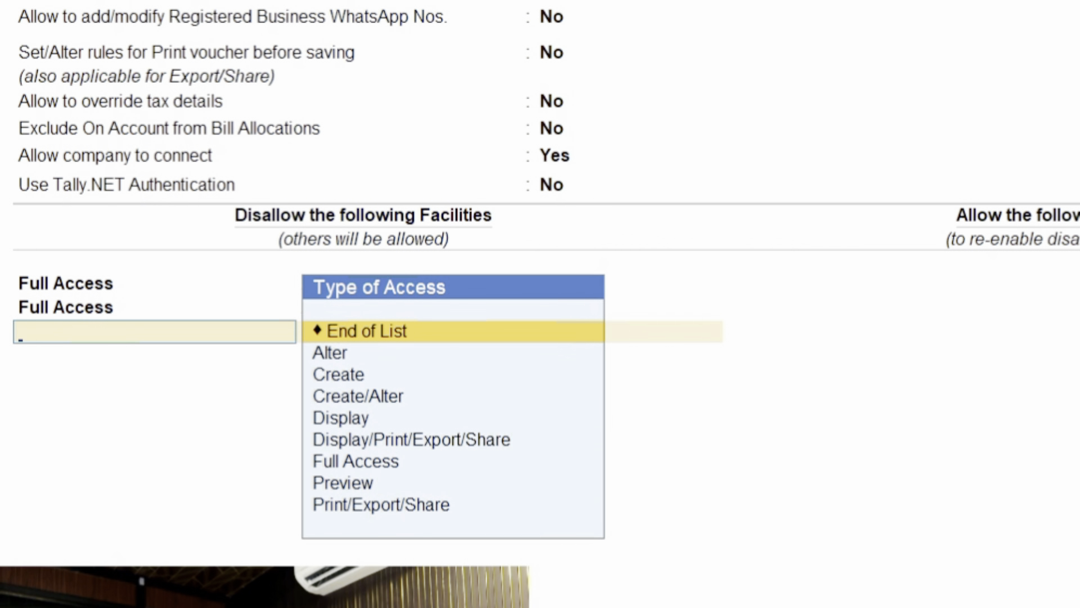
- Add Full Access to Inventory Vouchers to the disallowed facilities
text(F)
key(Return)
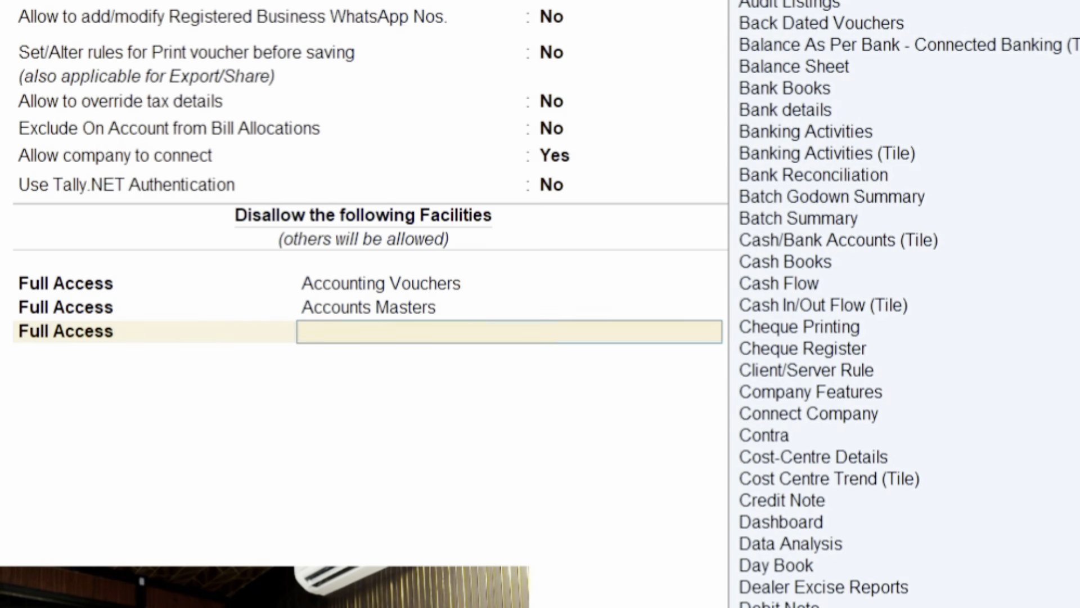
text(Inve)
key(Down)
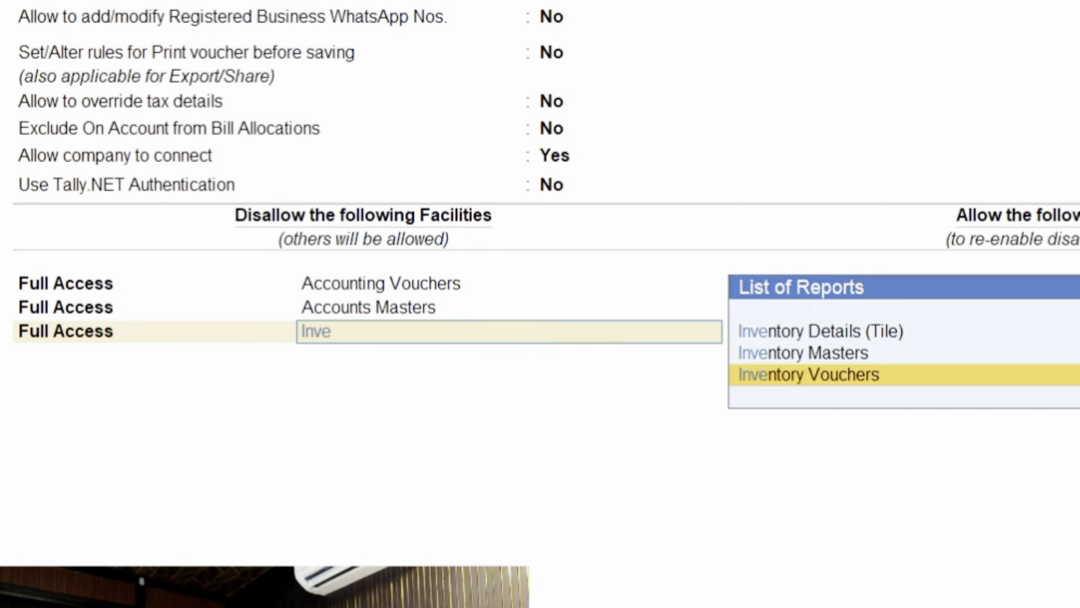
key(Return)
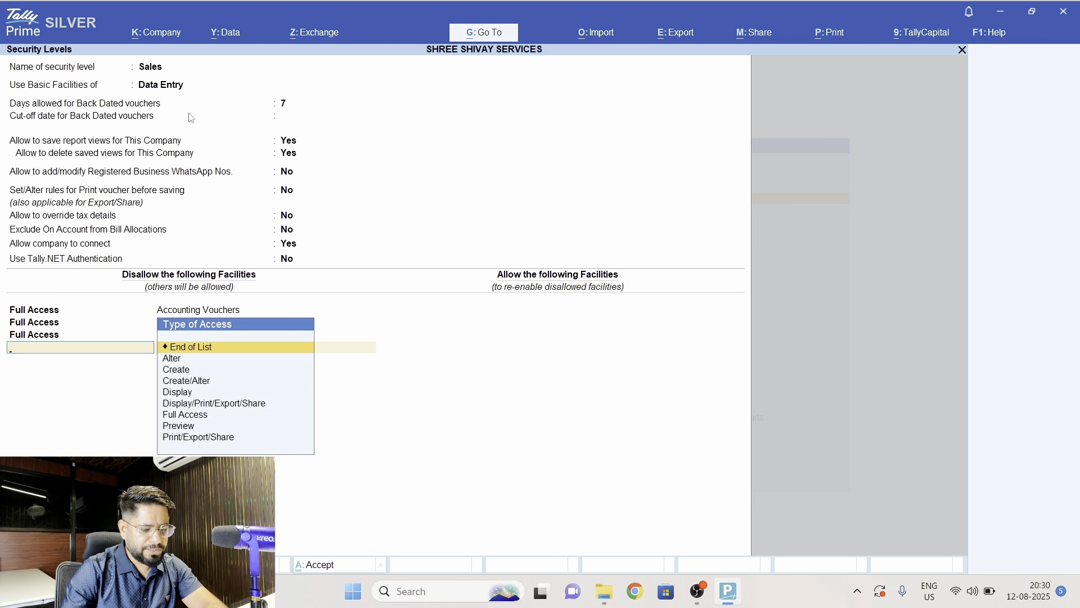
- Add Full Access to Inventory Masters to the disallowed facilities
text(f)
key(Return)
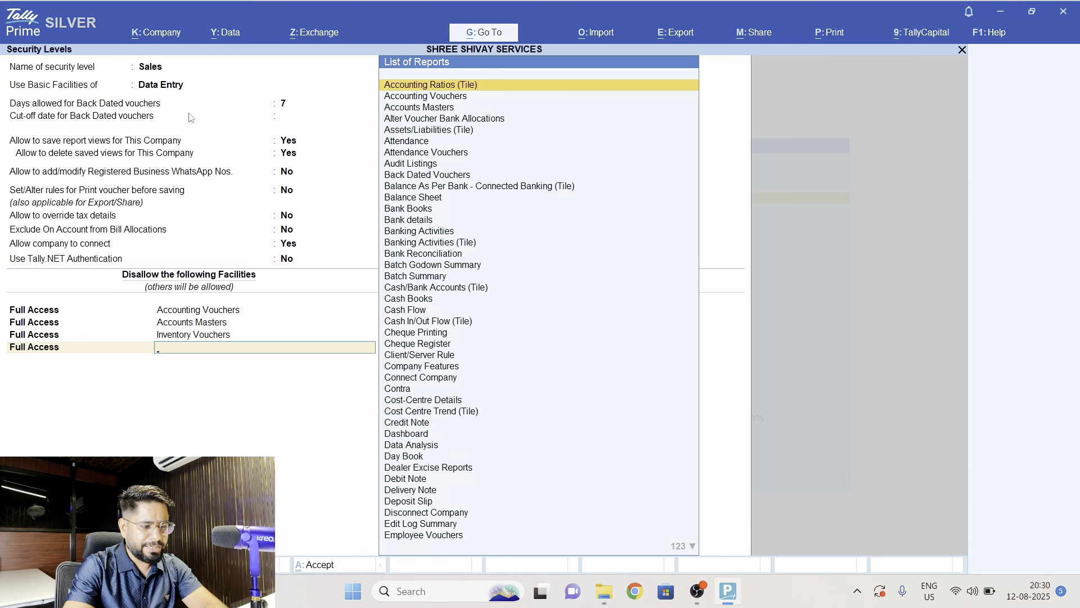
text(Inve)
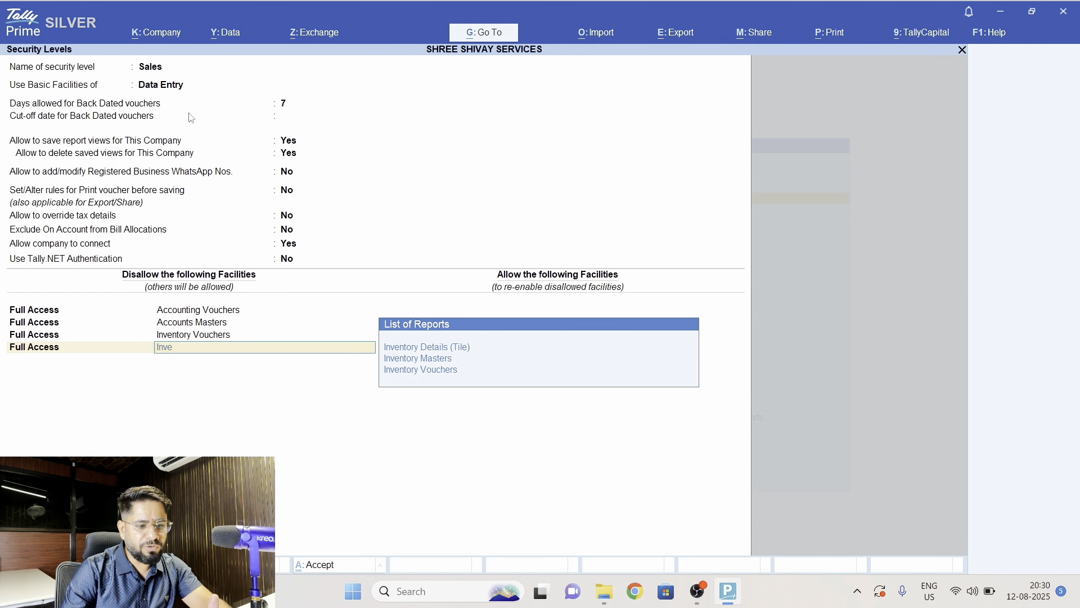
key(Down)
key(Down)
key(Down)
key(Up)
key(Up)
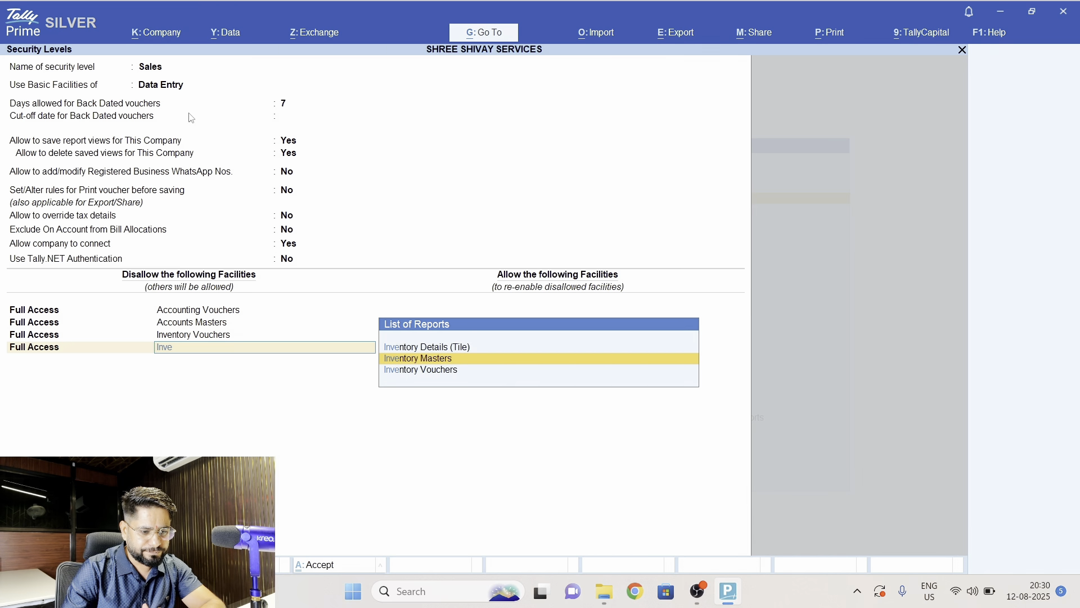
key(Down)
key(Return)
- Disallow Full Access to Back Dated Vouchers and end the list of disallowed facilities
text(F)
key(Return)
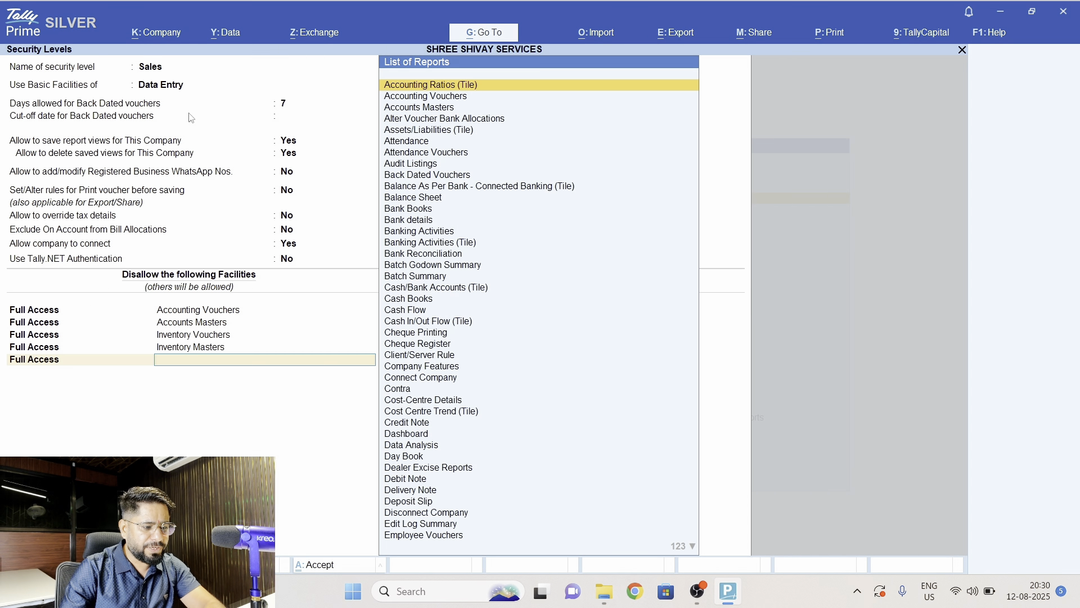
text(Bac)
key(Return)
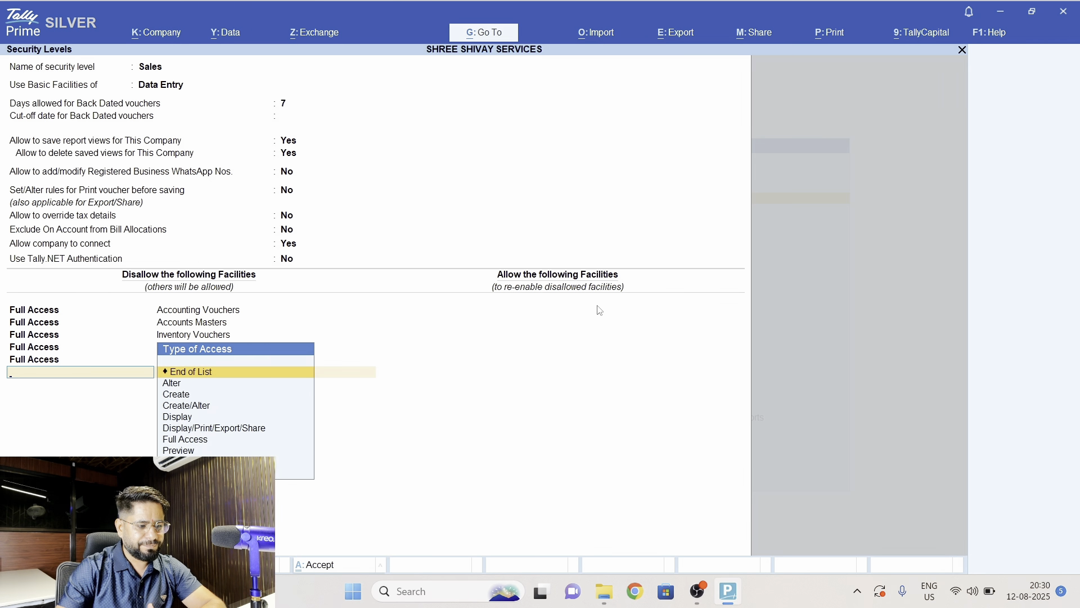
key(Return)
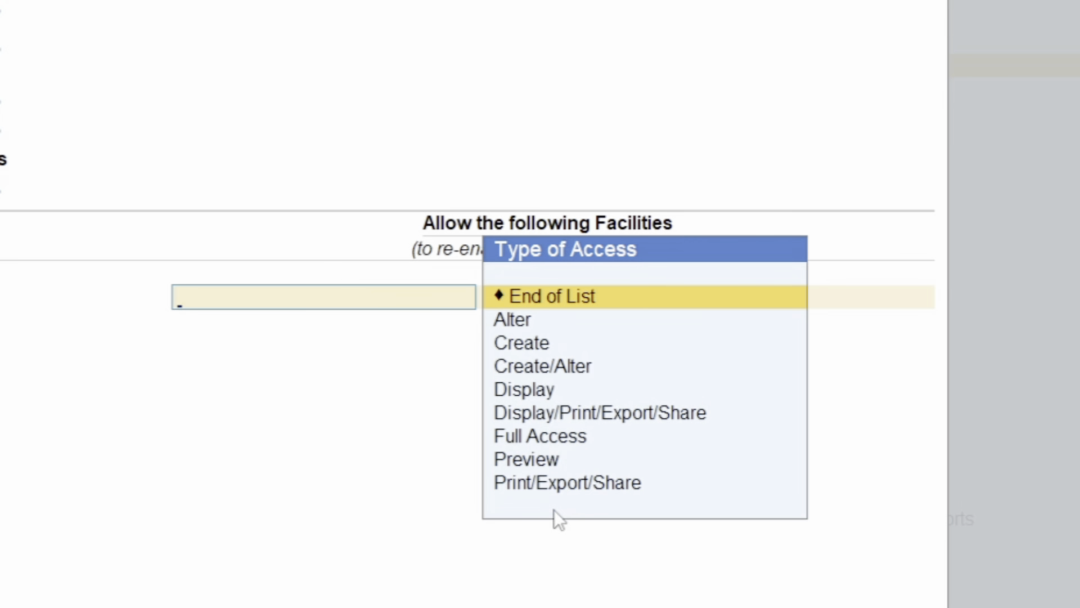
- Allow Create access to GST SALES as the first re-enabled facility of the Sales level
key(Down)
key(Down)
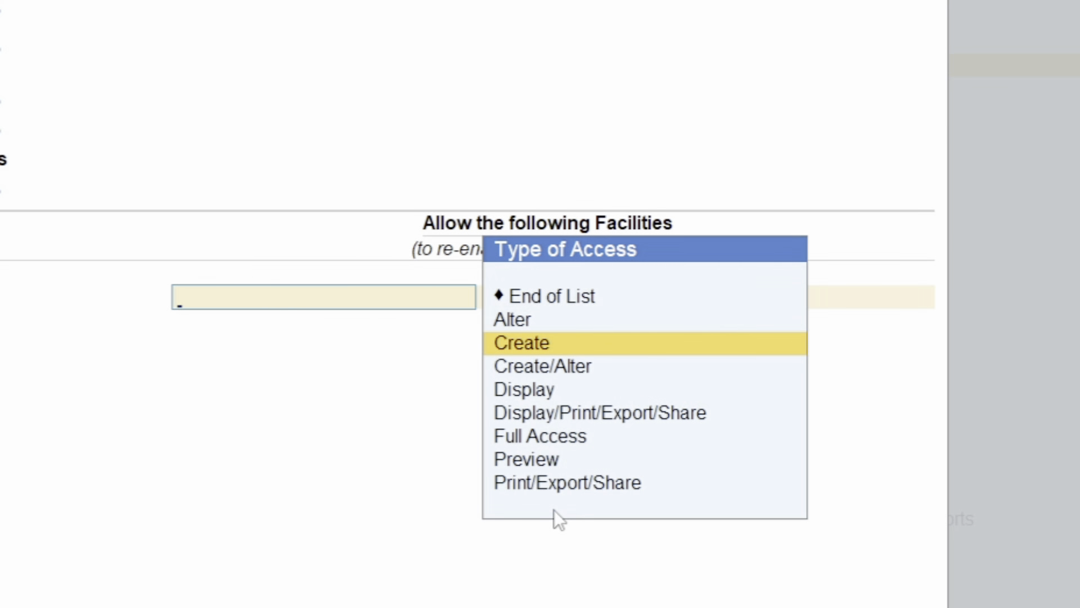
key(Down)
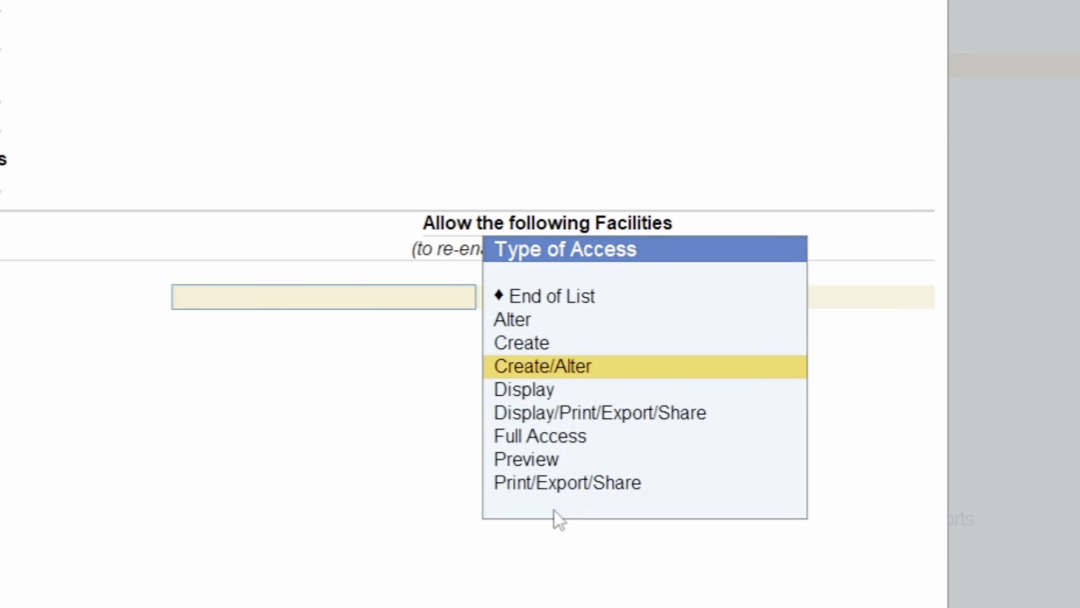
key(Up)
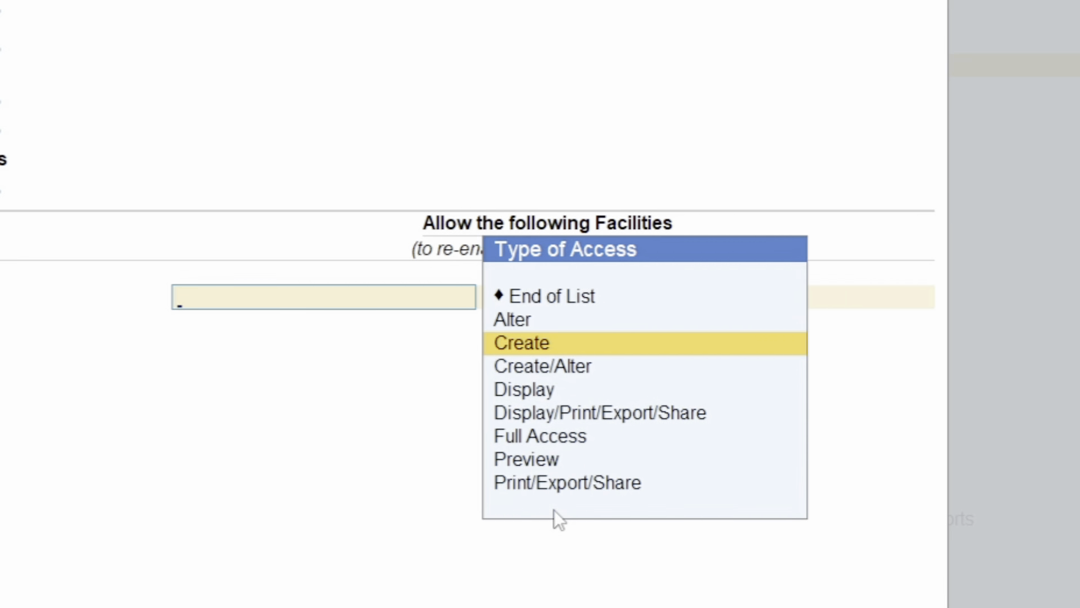
key(Return)
text(Sales)
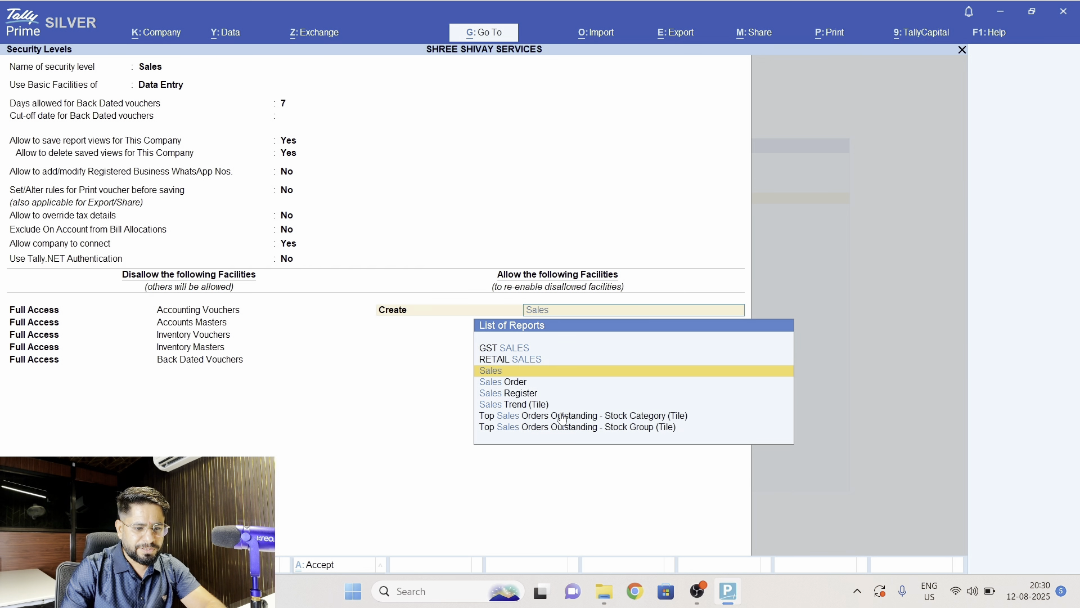
key(Up)
key(Up)
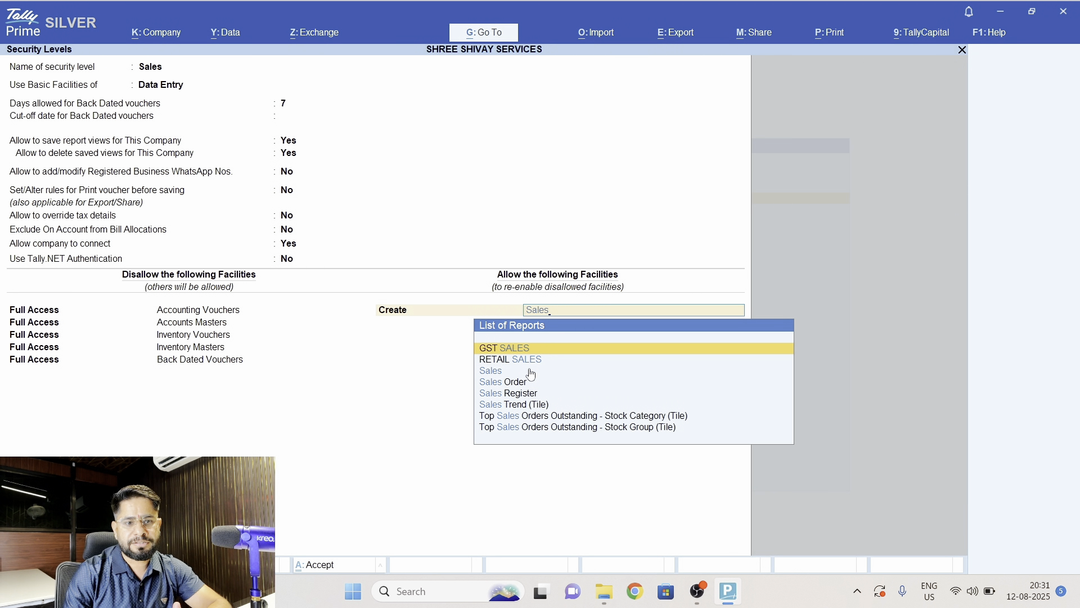
key(Return)
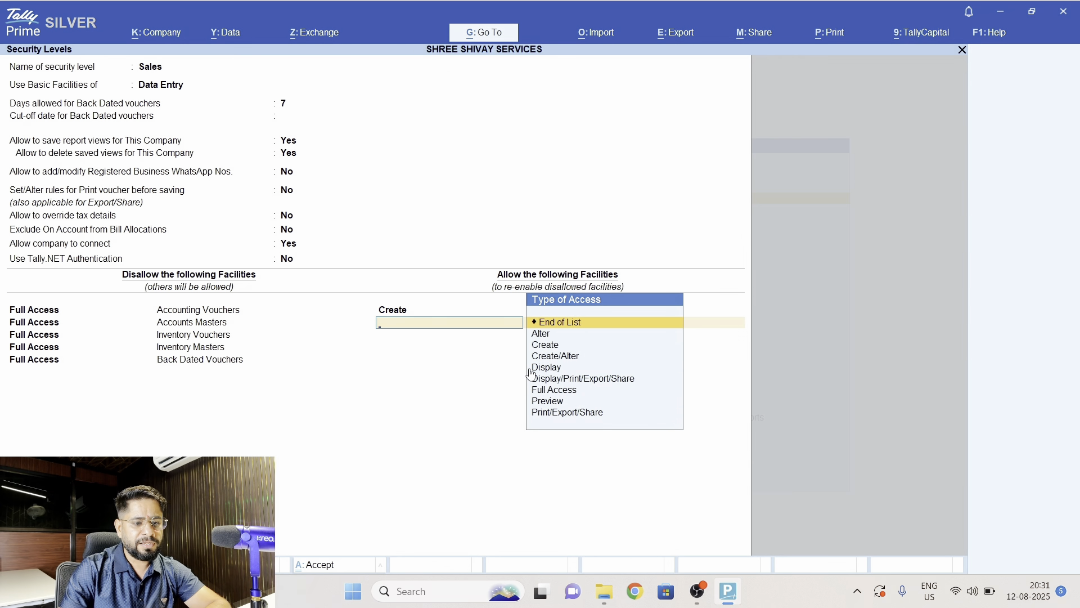
- Allow Display/Print/Export/Share access to GST SALES in the Sales level
key(Down)
key(Down)
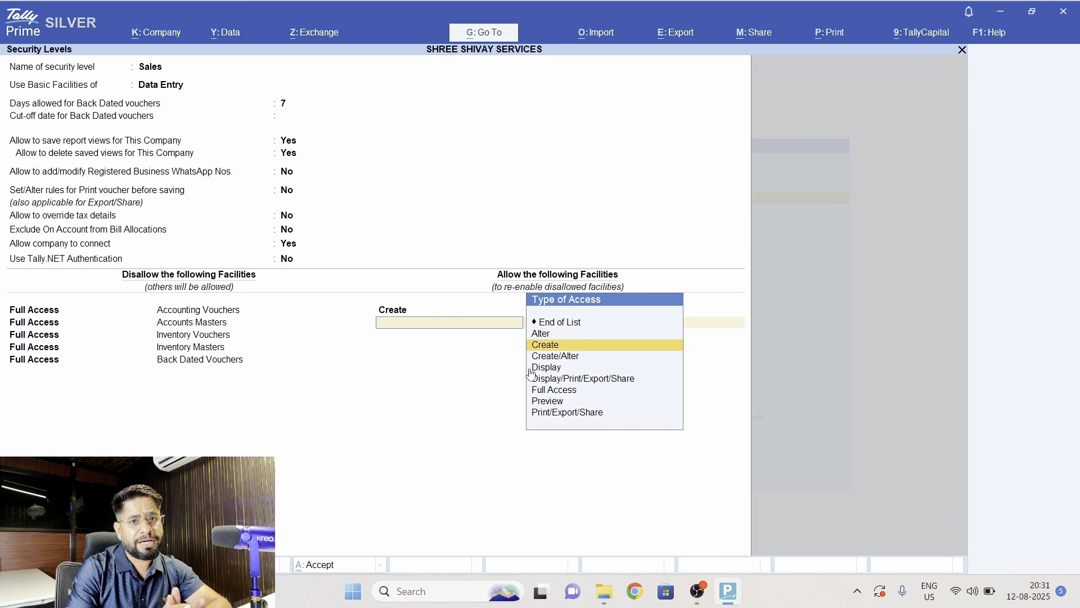
key(Down)
key(Down)
key(Down)
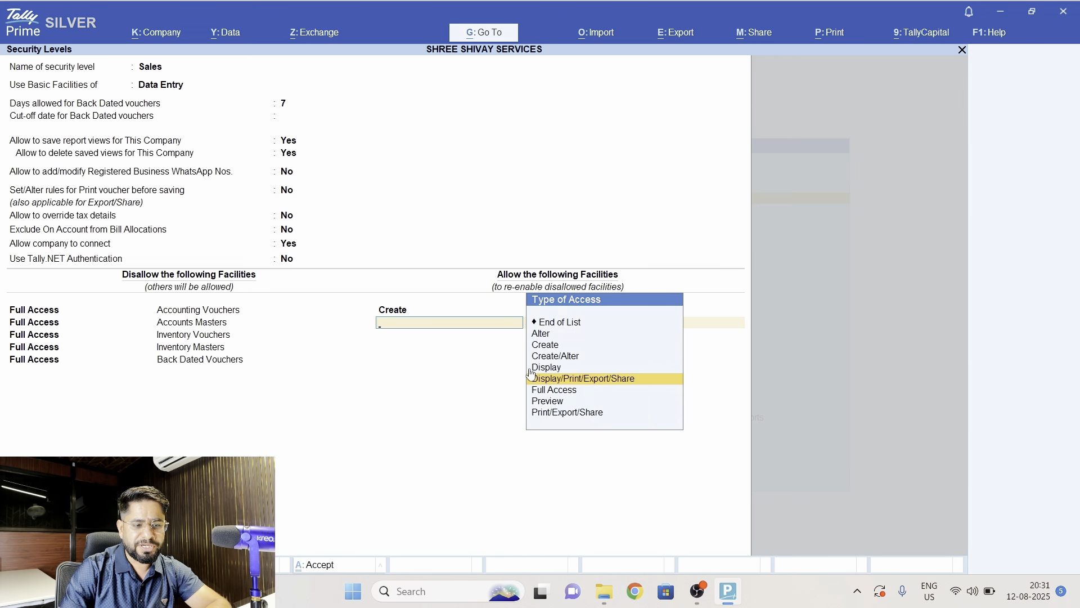
key(Return)
text(G)
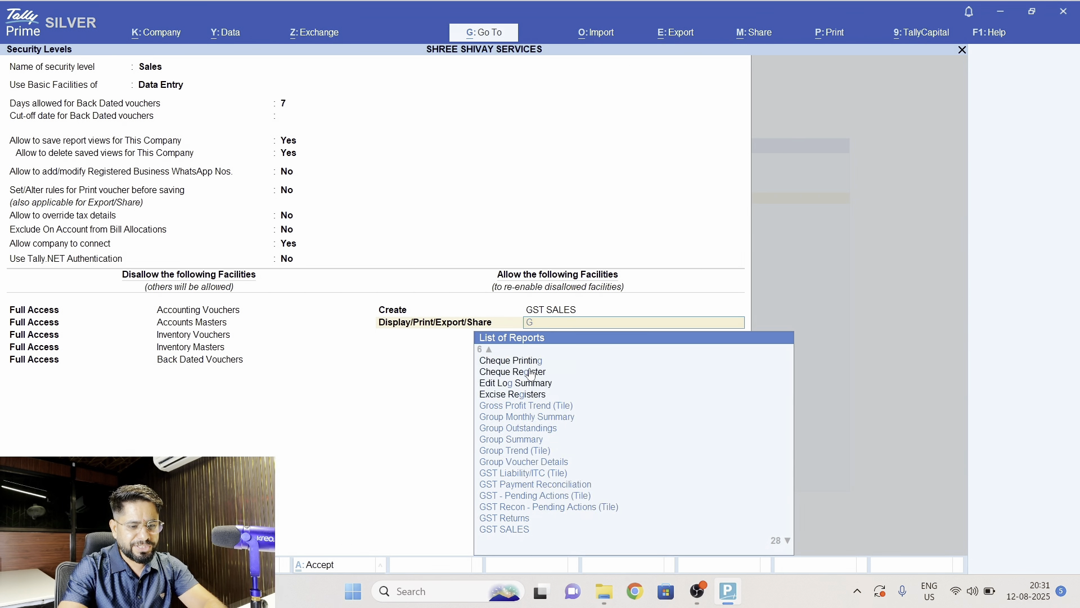
text(st Sa)
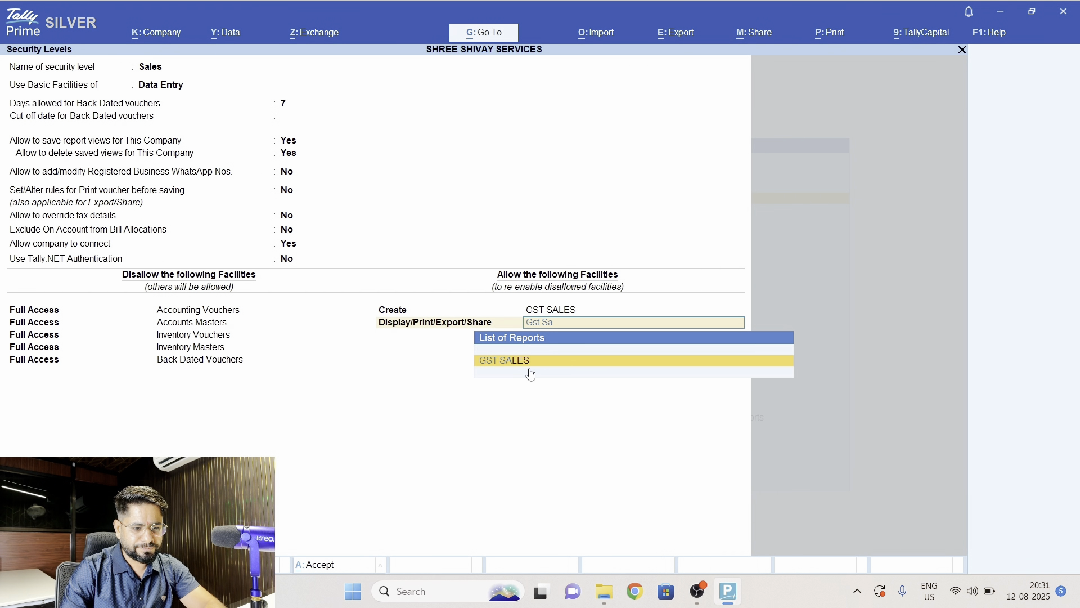
key(Return)
- Allow Preview access to GST SALES in the Sales level
text(Pre)
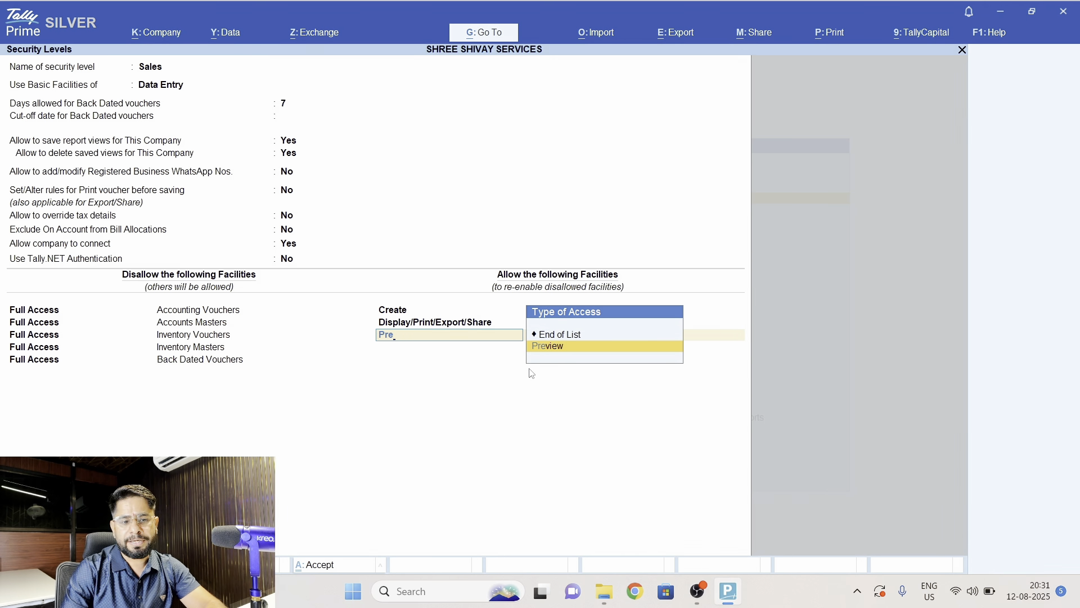
key(Return)
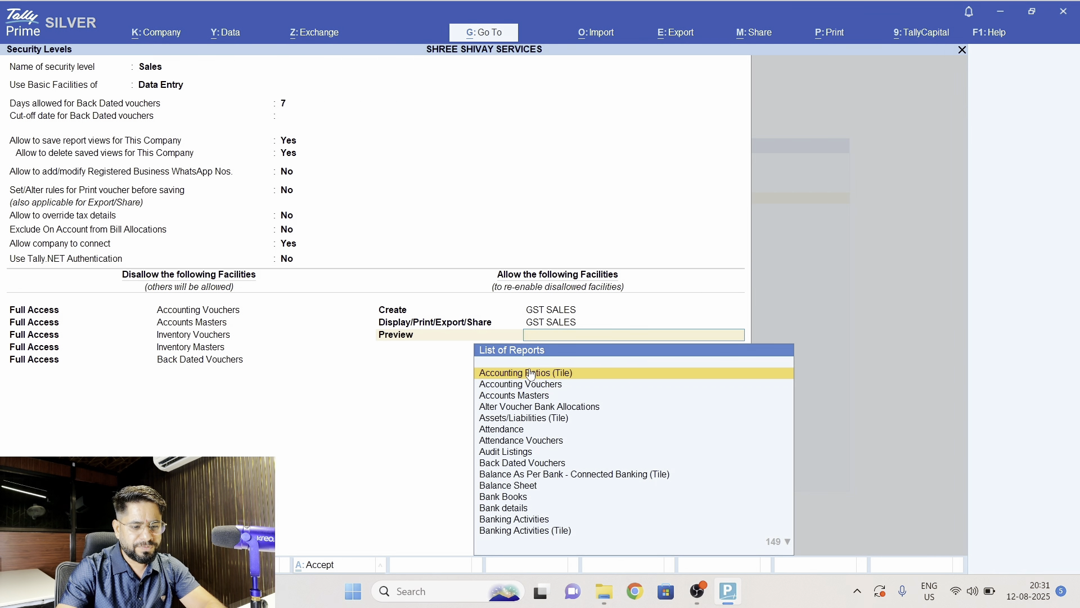
text(Gst)
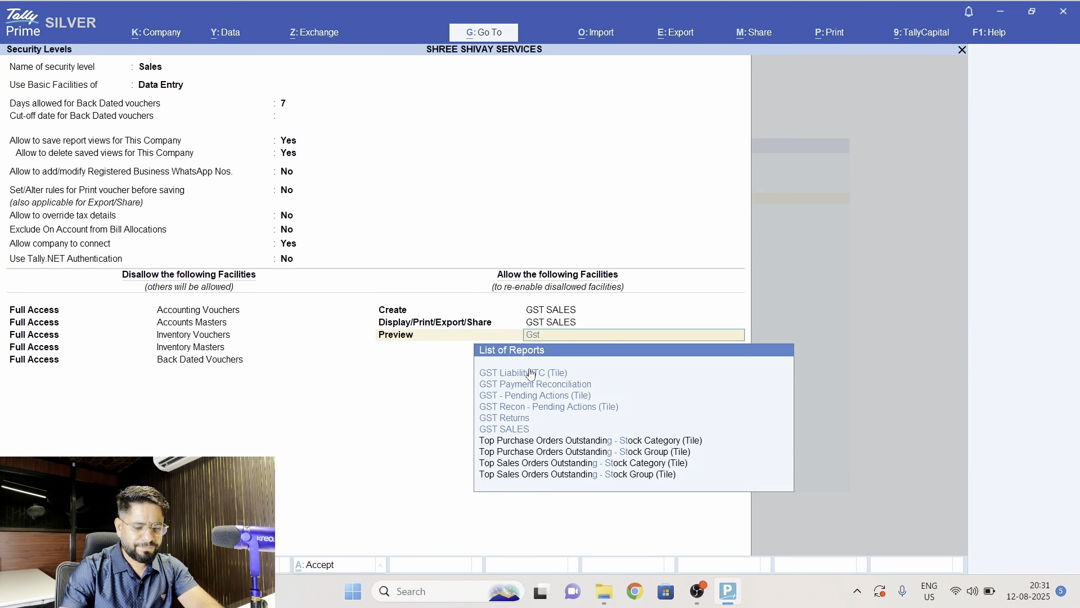
text( sa)
key(Return)
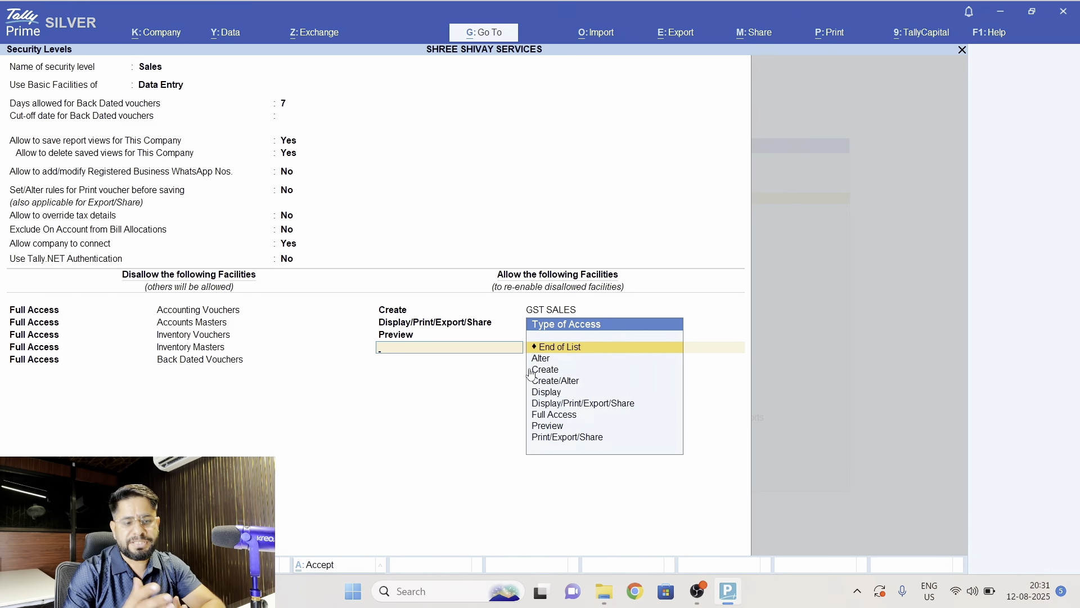
- Allow Create access to Purchase in the Sales security level
text(D)
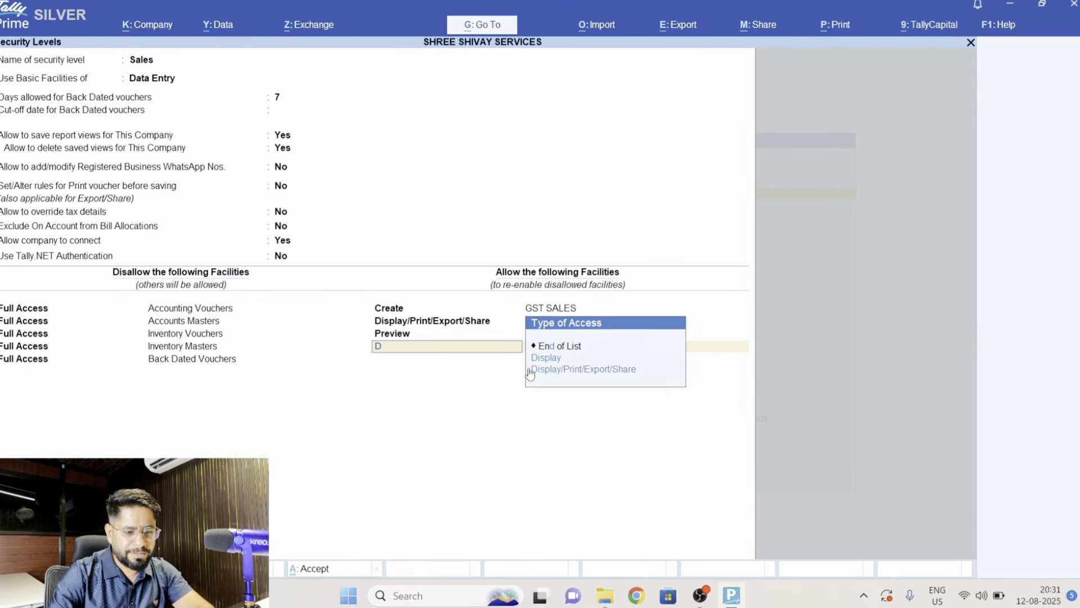
key(BackSpace)
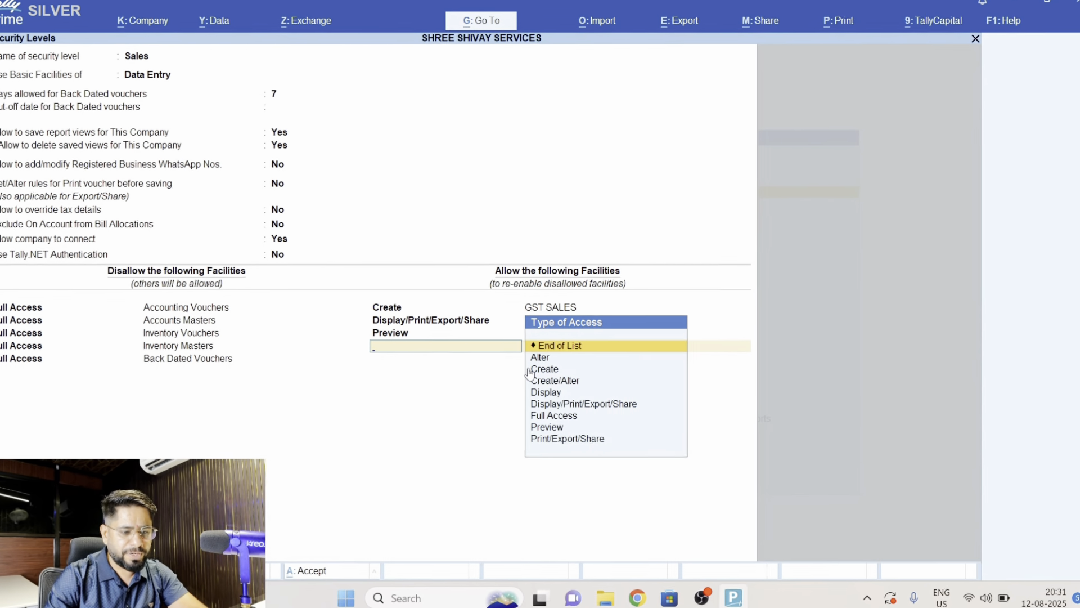
text(C)
key(Return)
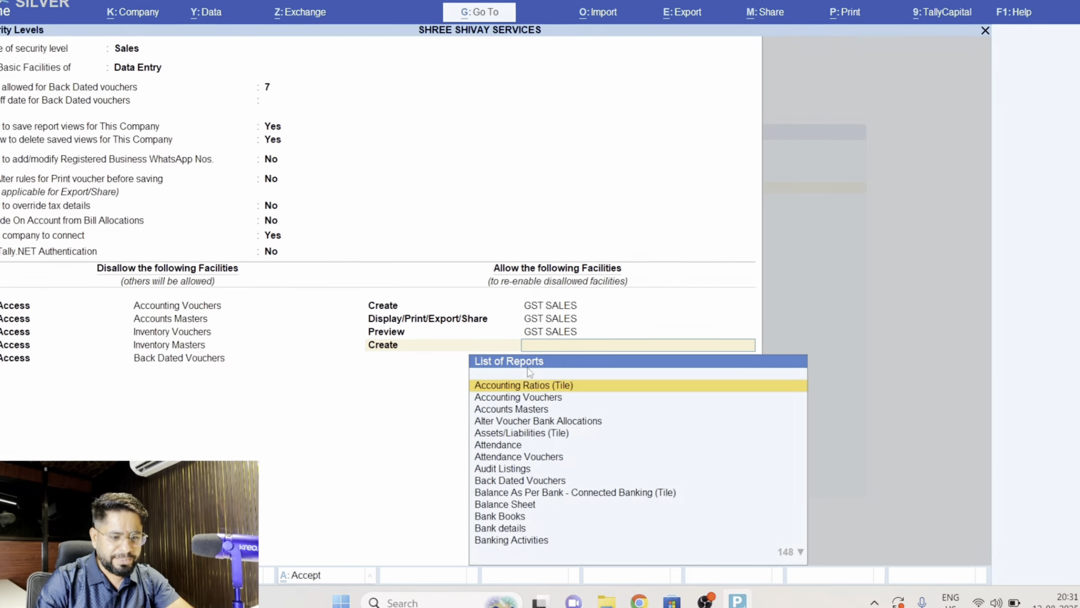
text(Pur)
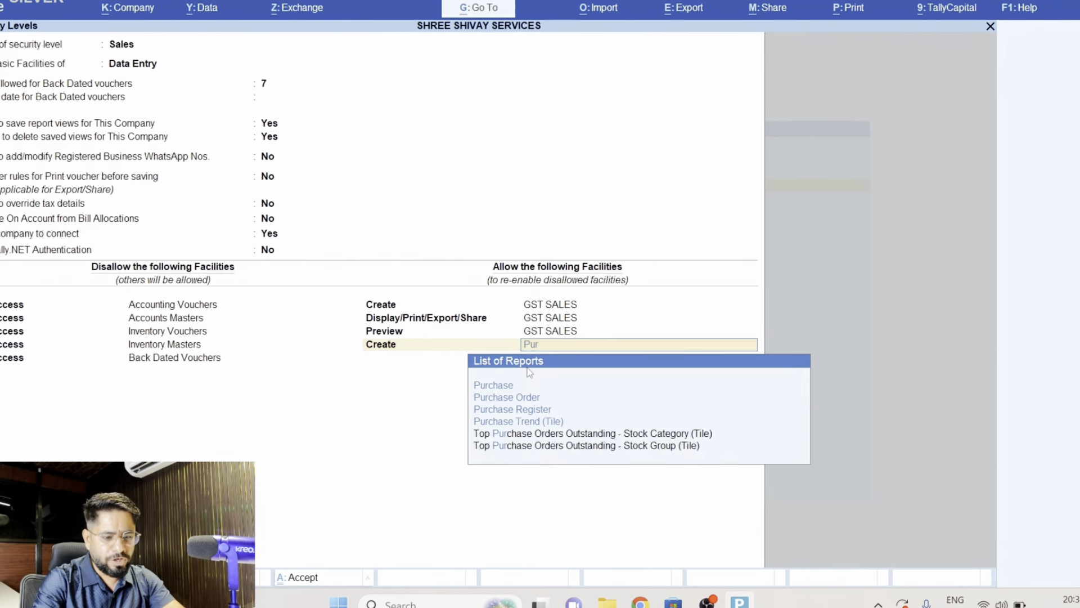
key(Down)
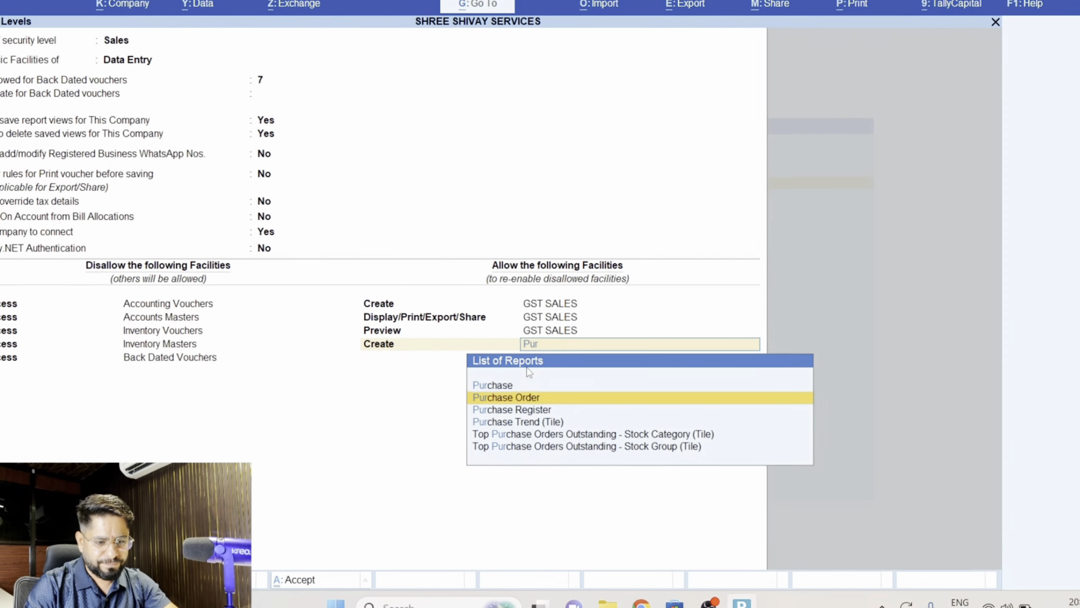
key(Up)
key(Return)
- Change the type of access for Purchase to Create/Alter in the Sales level's allowed facilities
key(BackSpace)
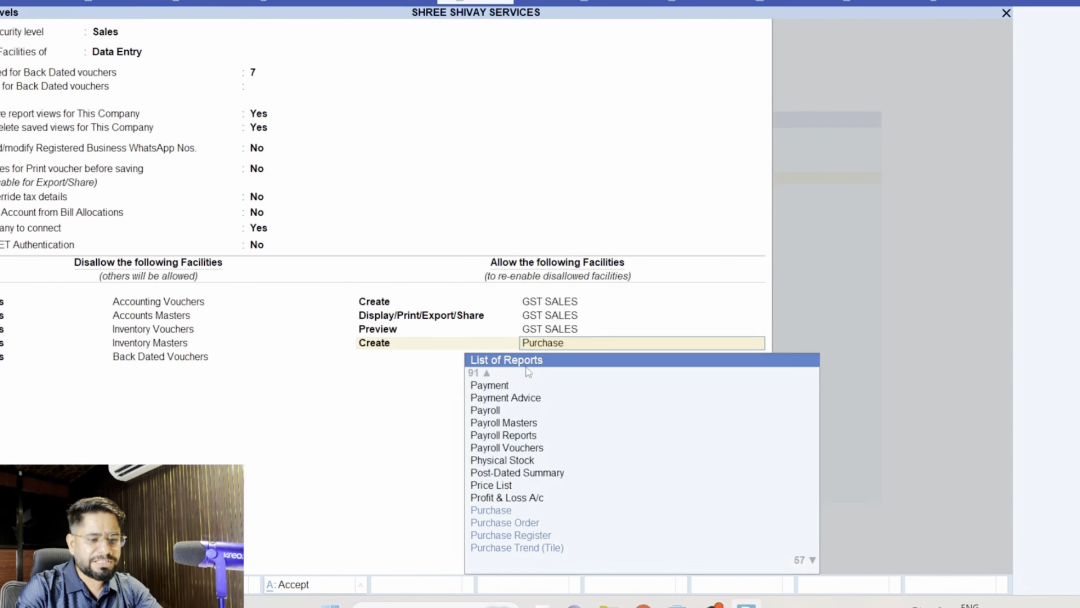
key(BackSpace)
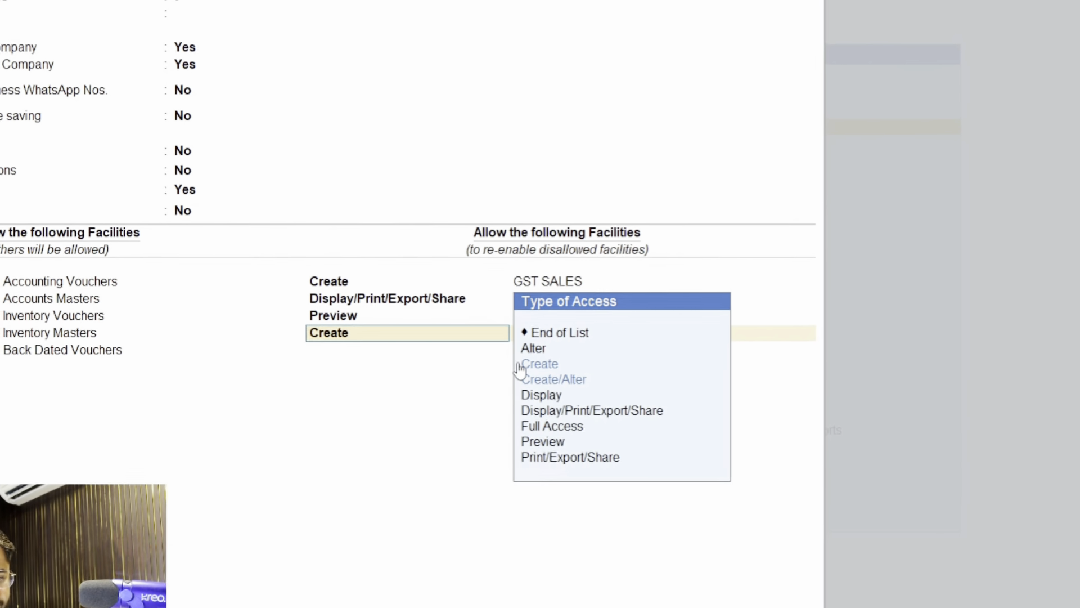
key(Down)
key(Down)
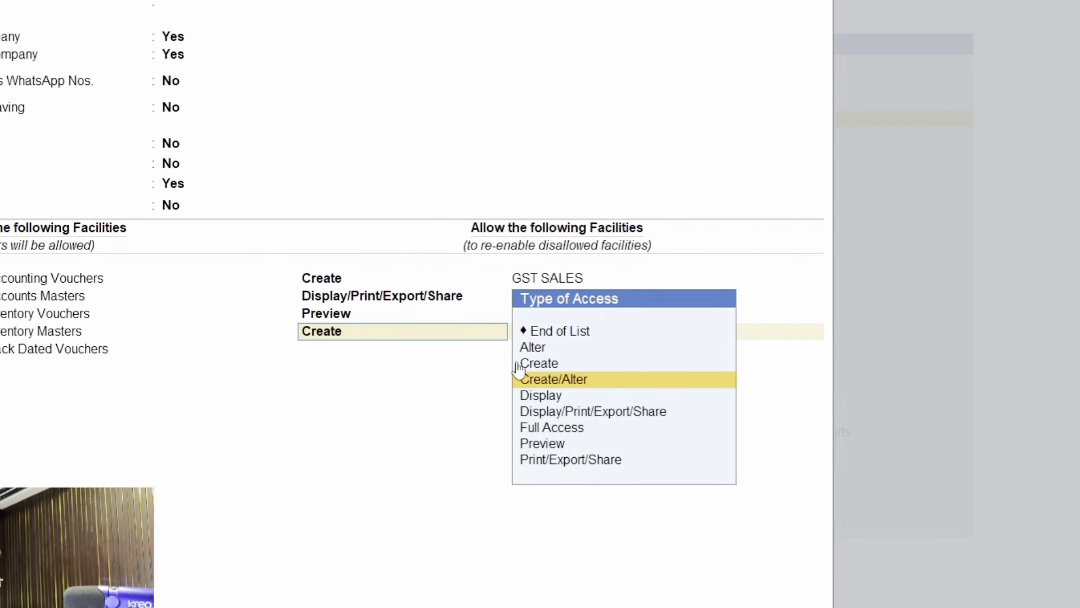
key(Return)
- Allow Display/Print/Export/Share access to Purchase in the Sales level
key(Return)
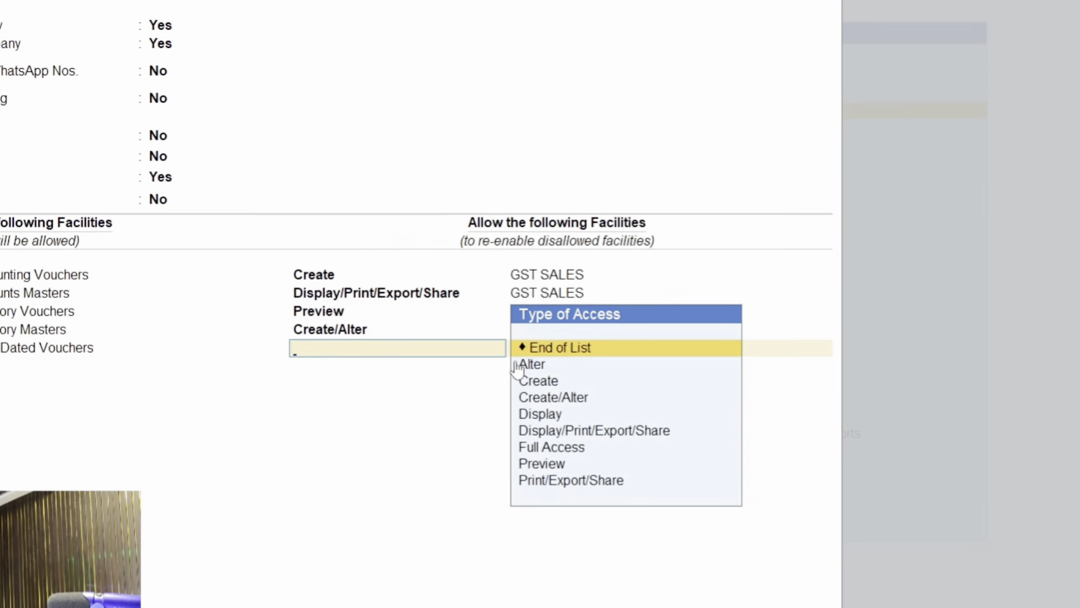
text(D)
key(Down)
key(Return)
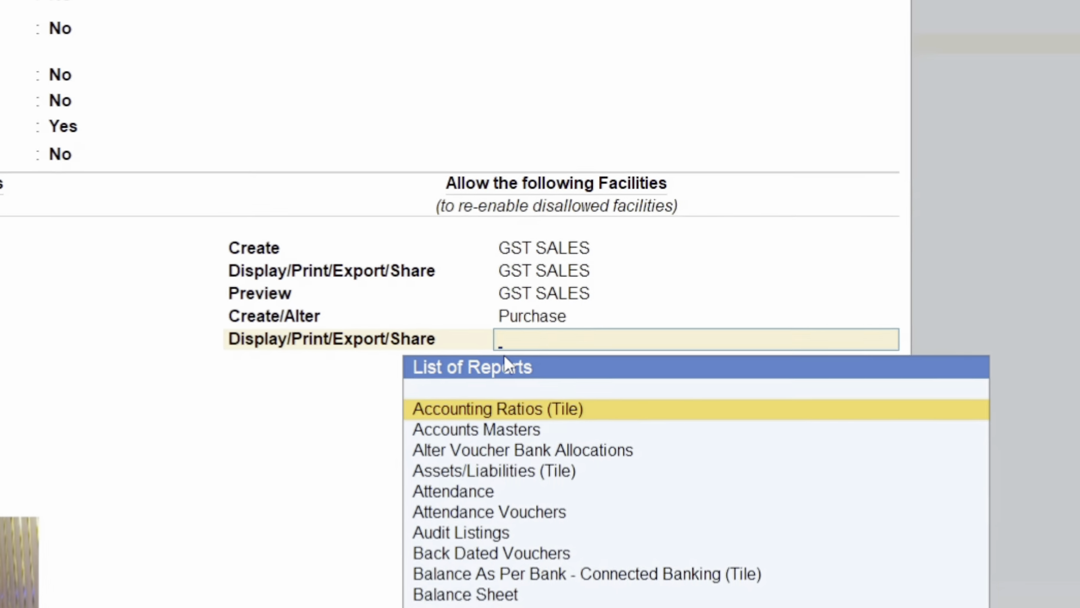
text(Pur)
key(Down)
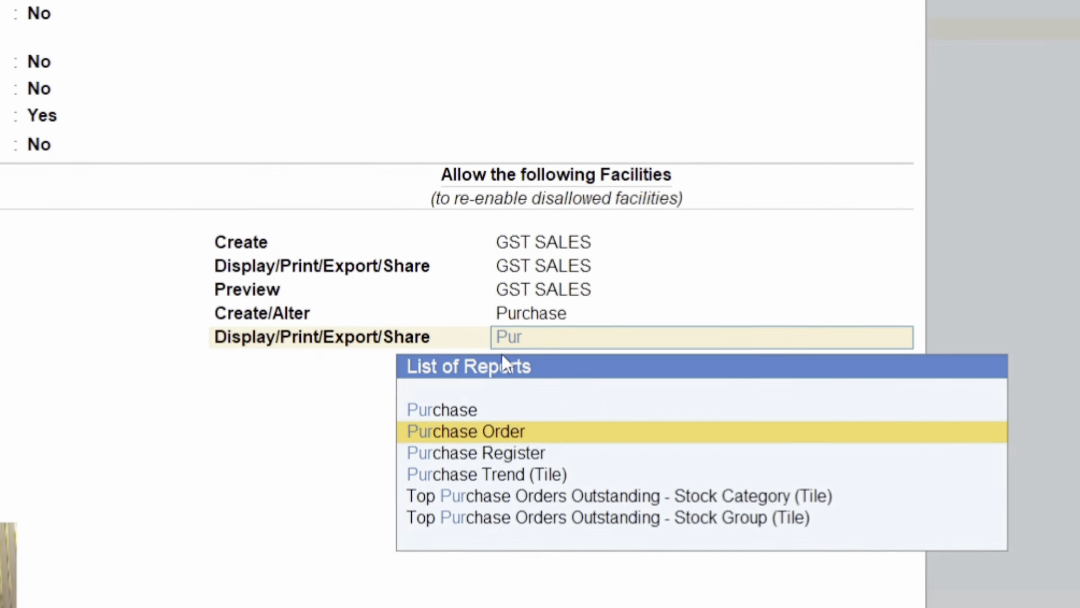
key(Up)
key(Return)
- Allow Preview access to Purchase in the Sales level
text(Pre)
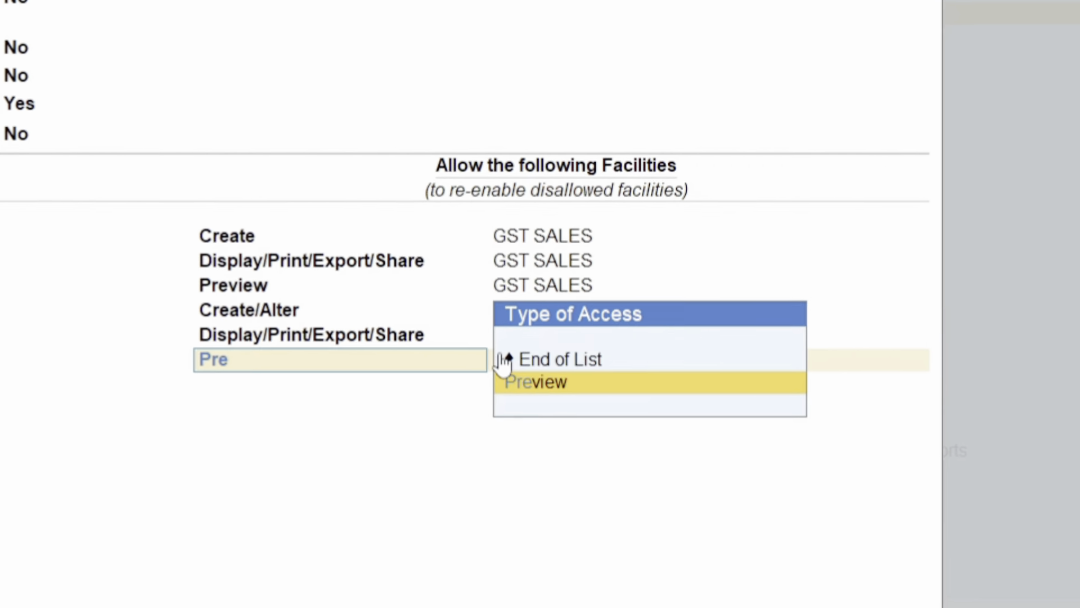
key(Return)
text(Pur)
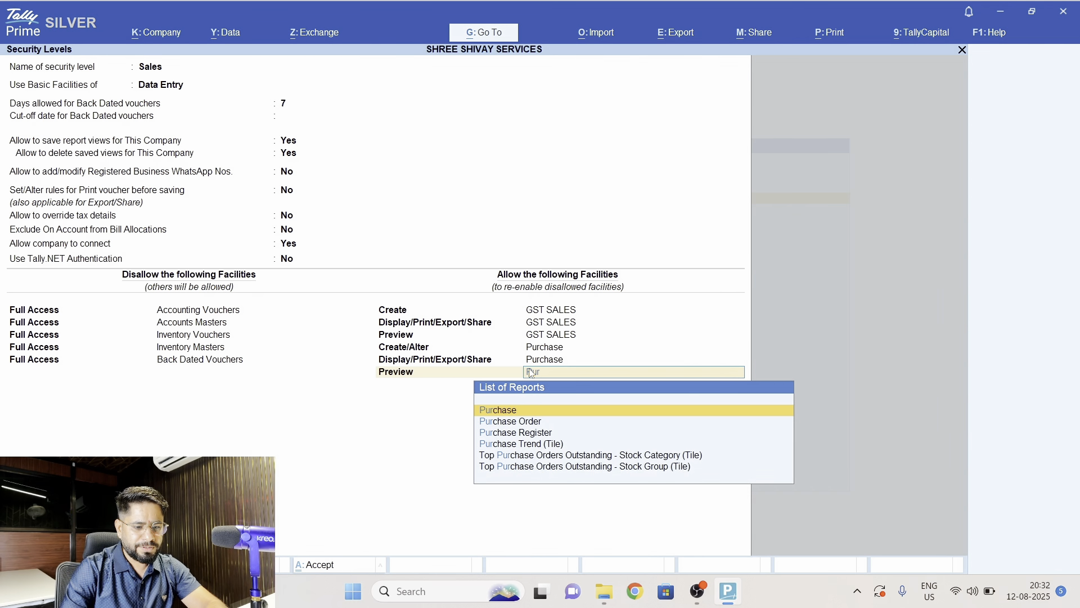
key(Return)
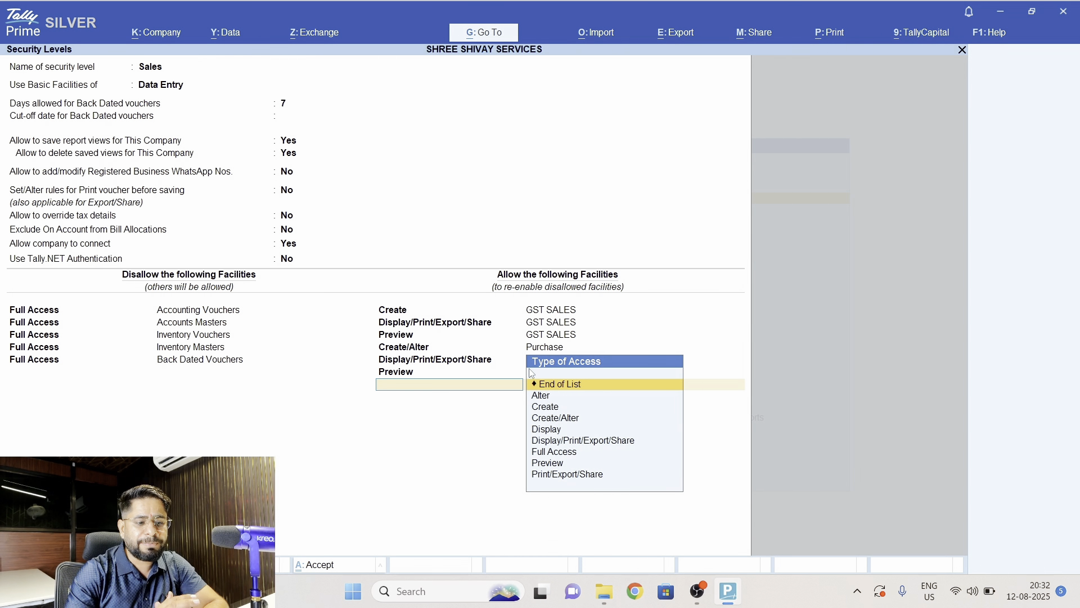
- Allow Display/Print/Export/Share access to the Outstandings report in the Sales level
text(d)
key(Down)
key(Down)
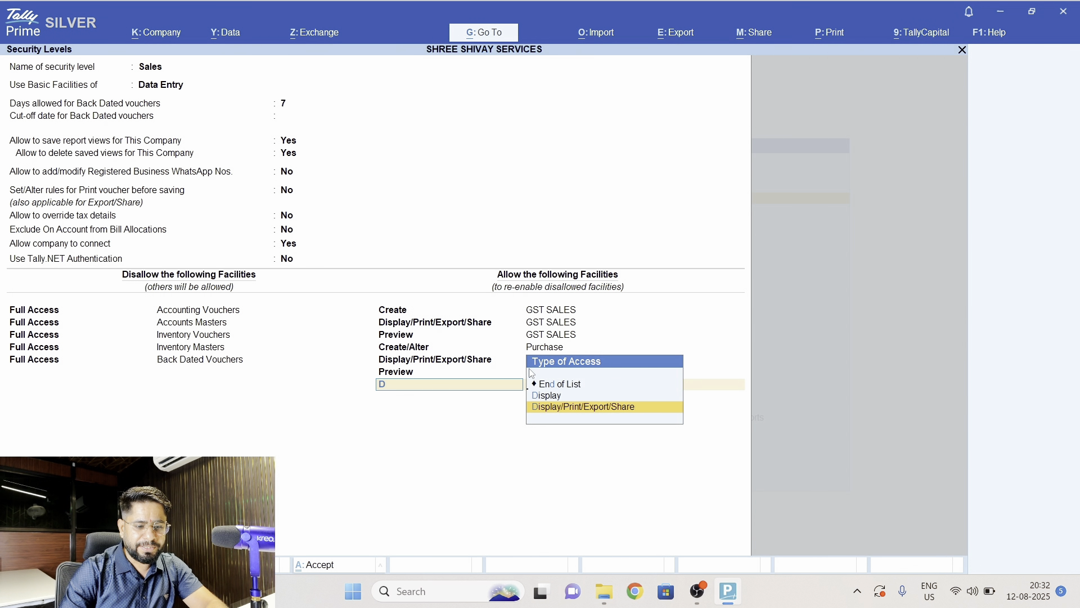
key(Return)
text(Out)
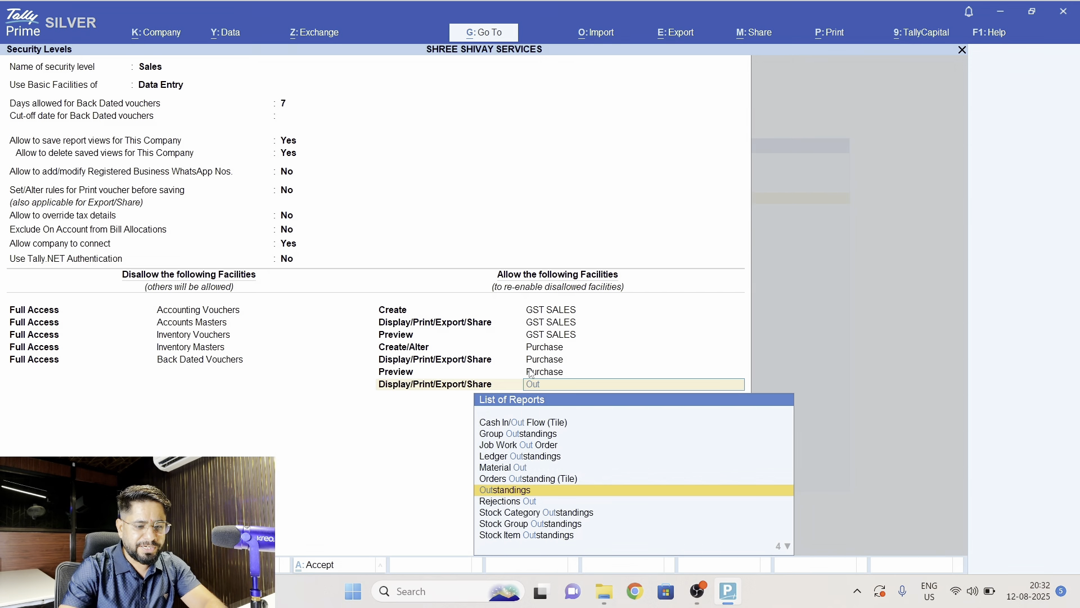
key(Return)
- Allow Preview access to the Outstandings report in the Sales level
text(Pre)
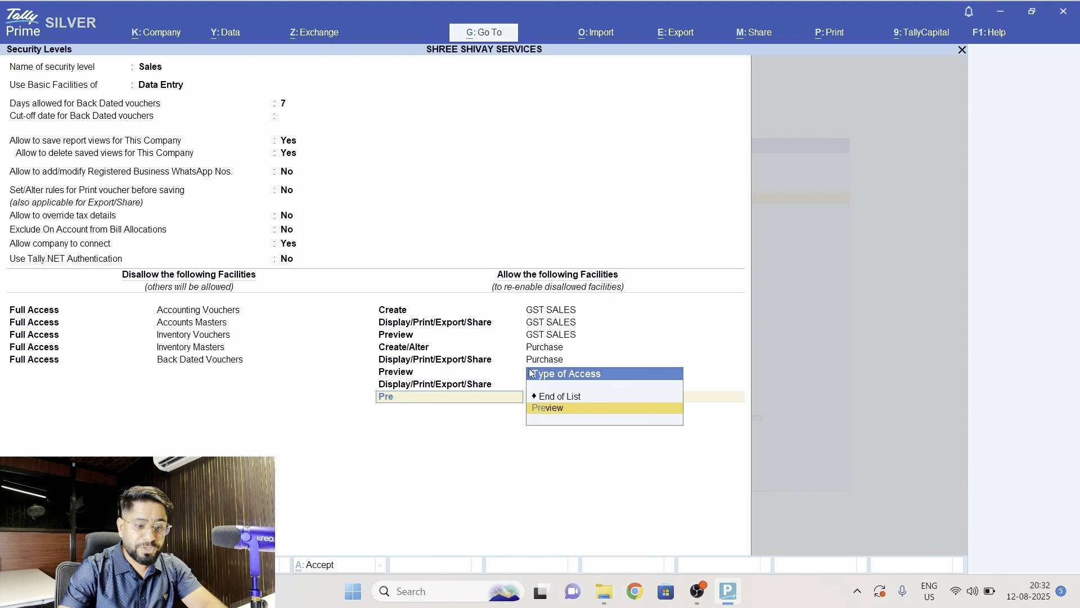
key(Return)
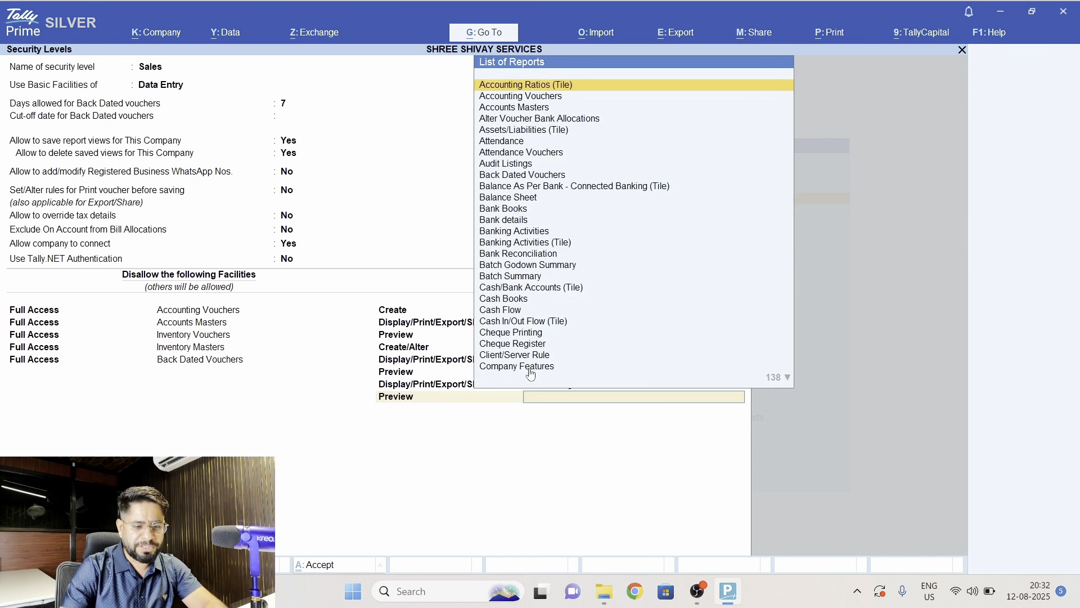
text(Out)
key(Return)
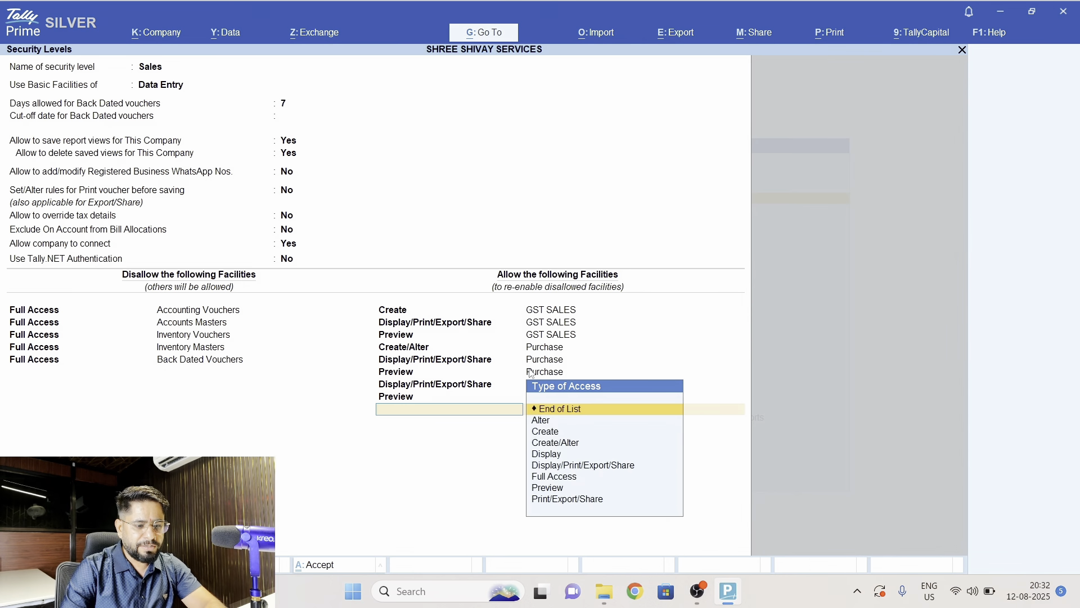
- Allow Display/Print/Export/Share access to the Group Outstandings report in the Sales level
text(D)
key(Down)
key(Return)
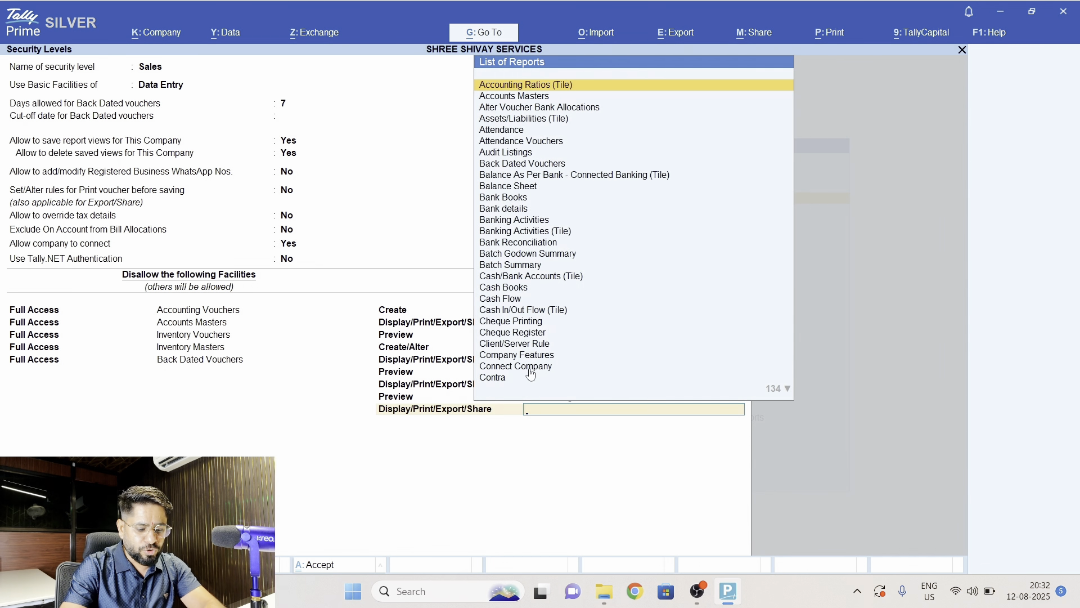
text(Grou)
key(Down)
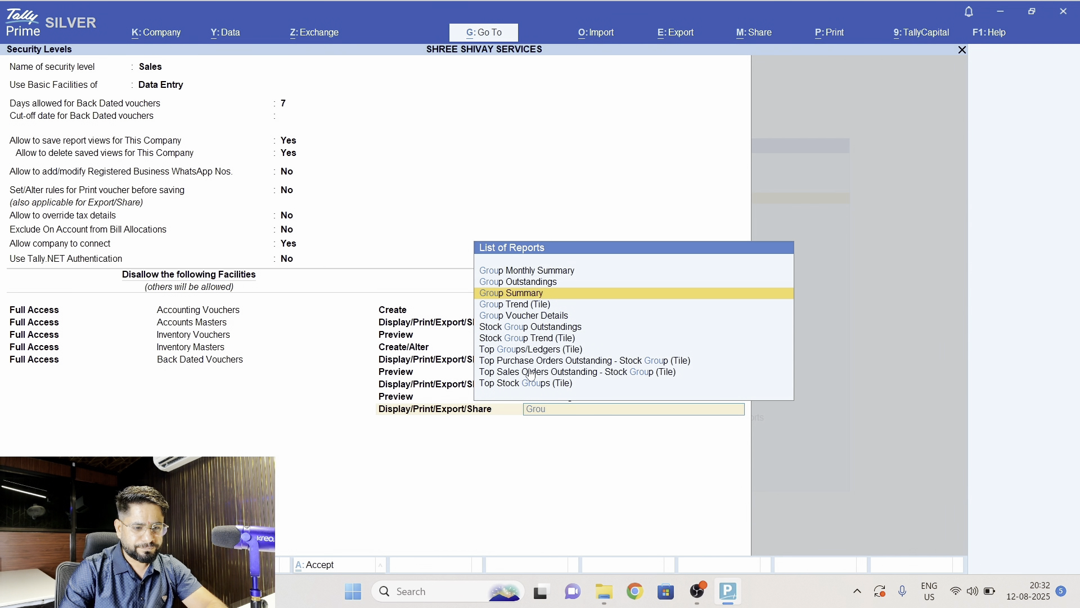
key(Return)
- Allow Preview access to the Group Outstandings report in the Sales level
text(Pre)
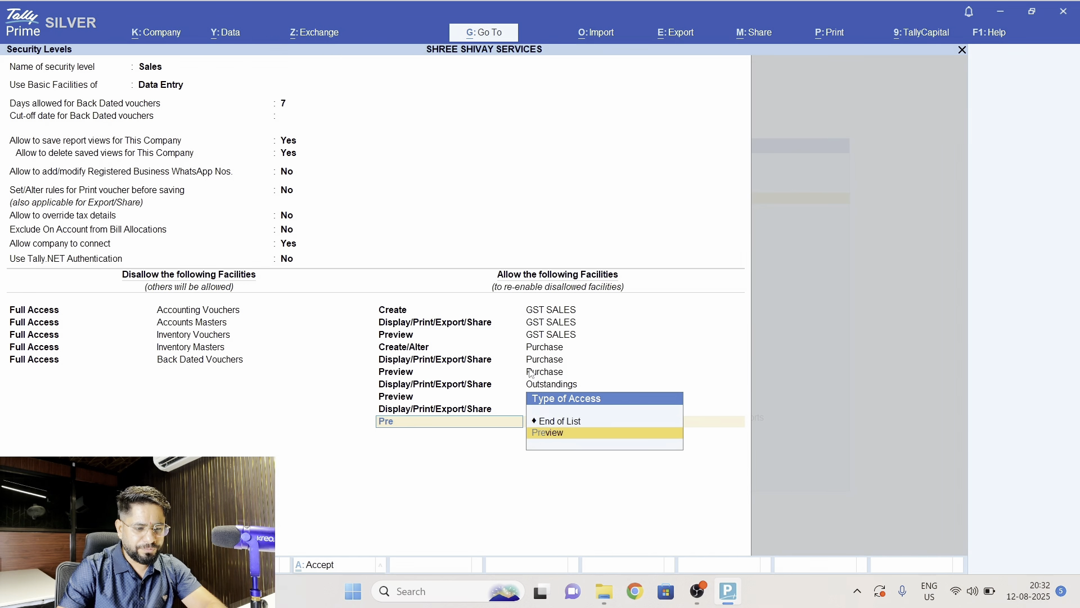
key(Return)
text(Grou)
key(Down)
key(Down)
key(Down)
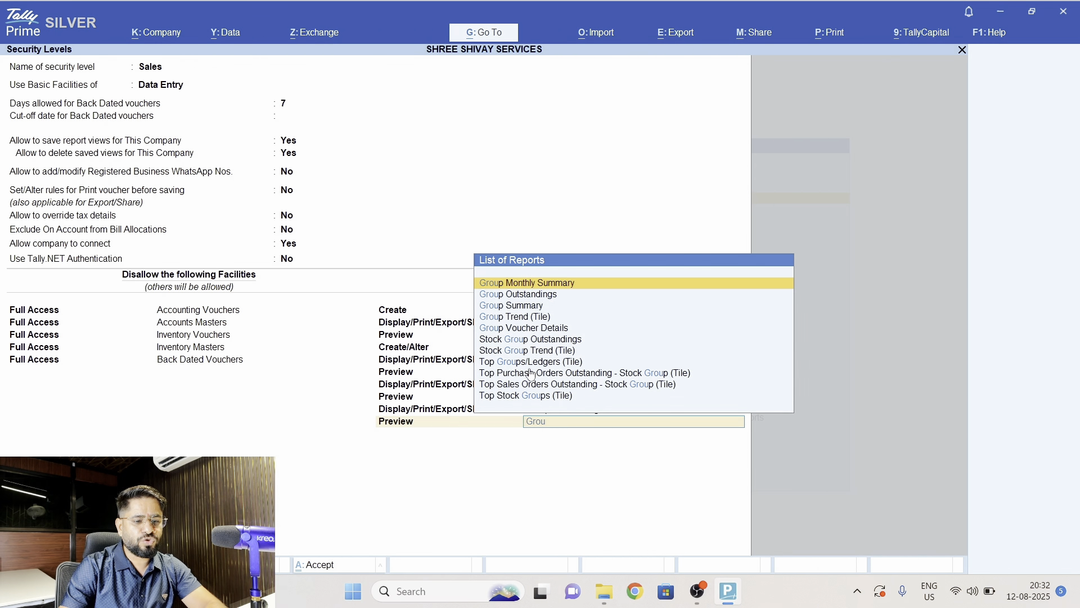
key(Return)
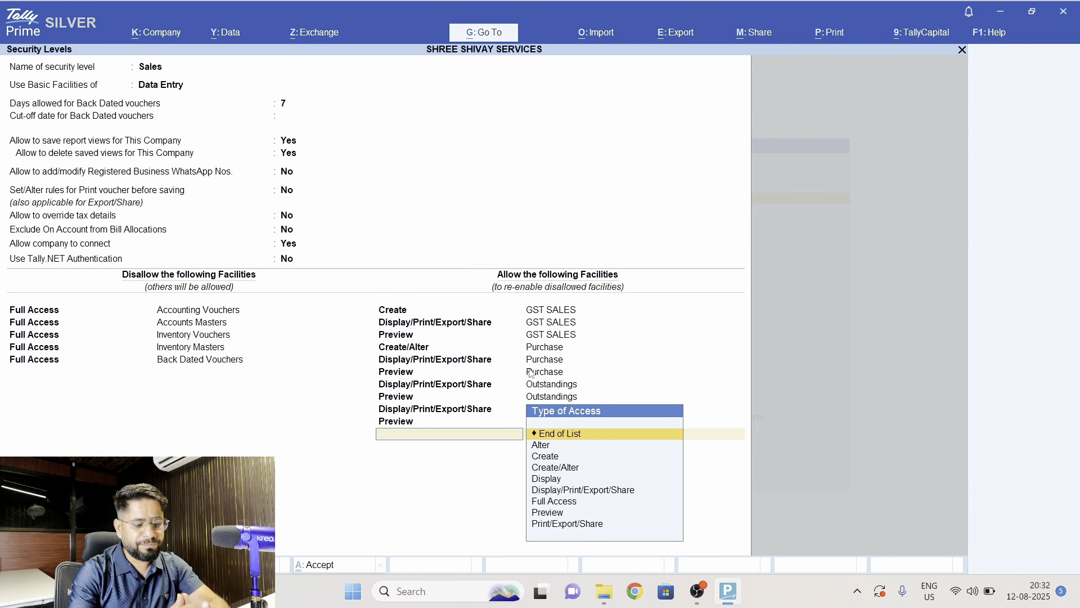
- Allow Display/Print/Export/Share access to the Stock Summary report in the Sales level
text(D)
key(Down)
key(Down)
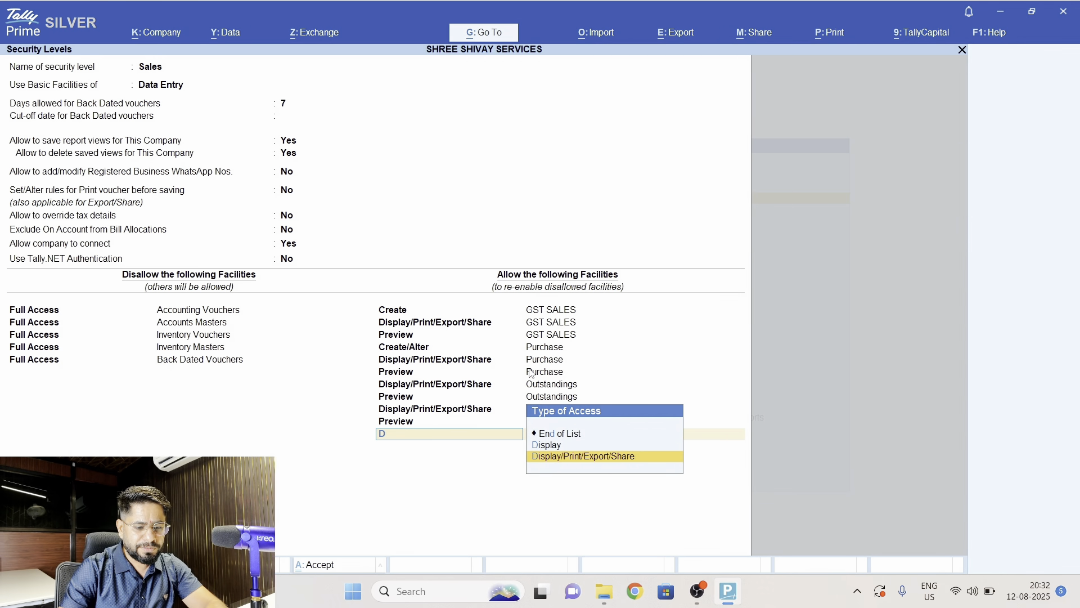
key(Return)
text(Stoc)
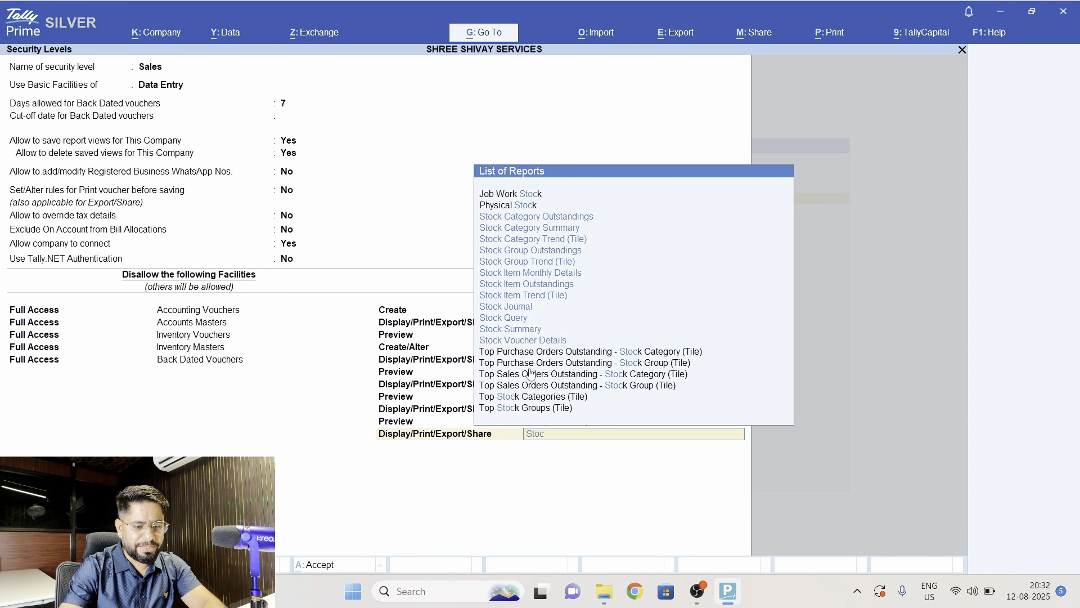
key(Down)
key(Down)
key(Down)
key(Down)
key(Down)
key(Down)
key(Down)
key(Down)
key(Down)
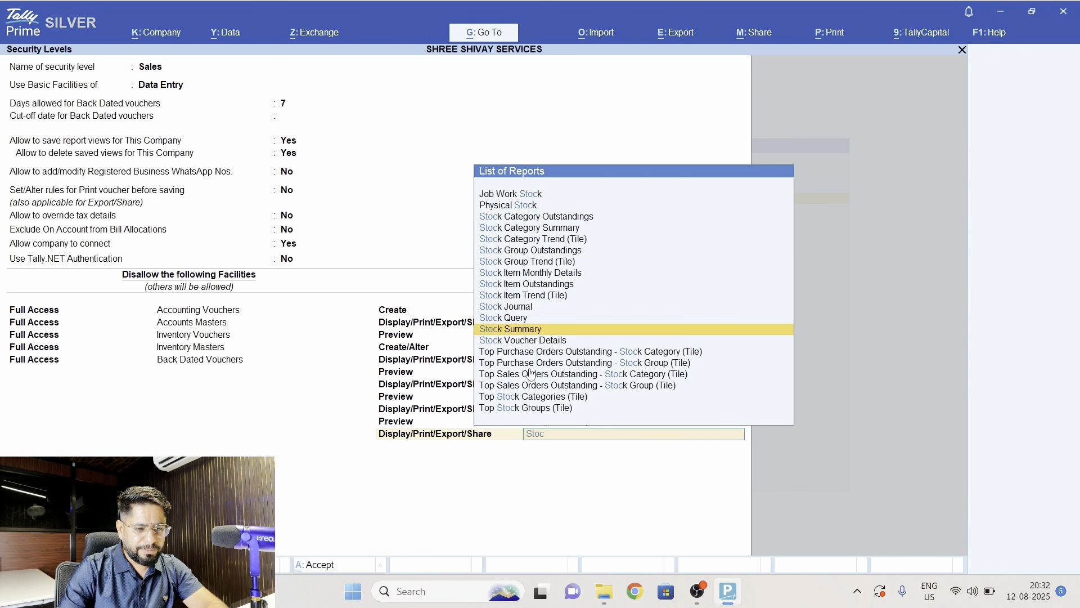
key(Return)
- Allow Preview access to the Stock Summary report in the Sales level
text(Pre)
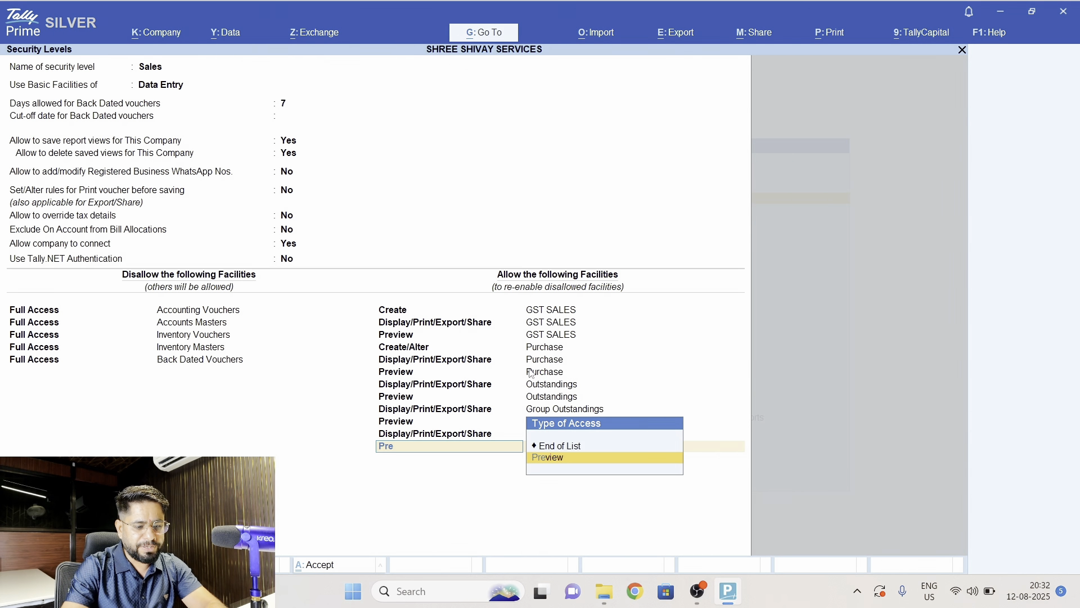
key(Return)
text(Stoc)
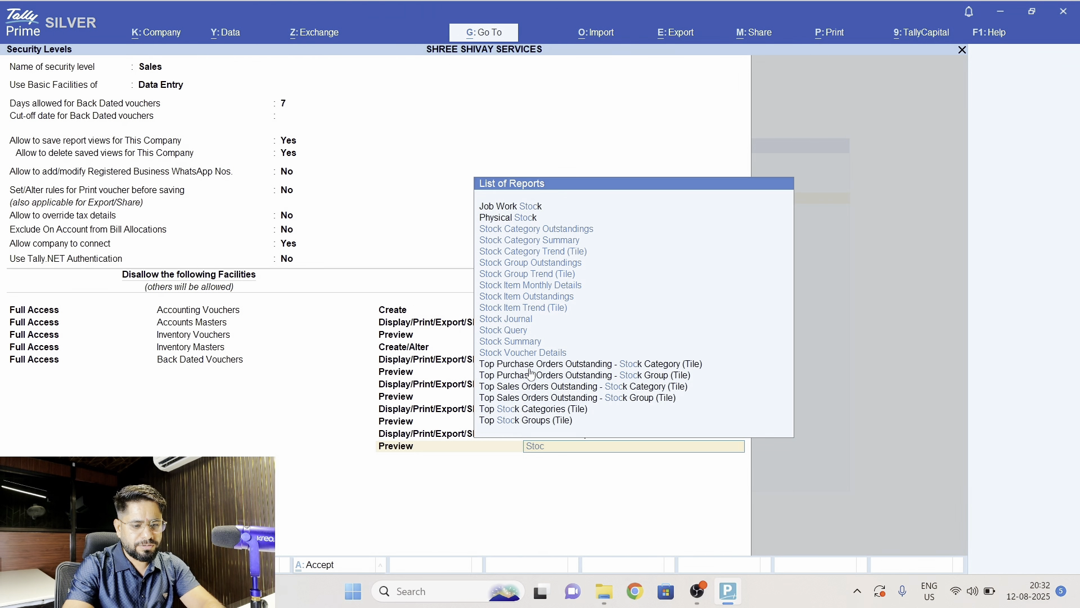
text(ks)
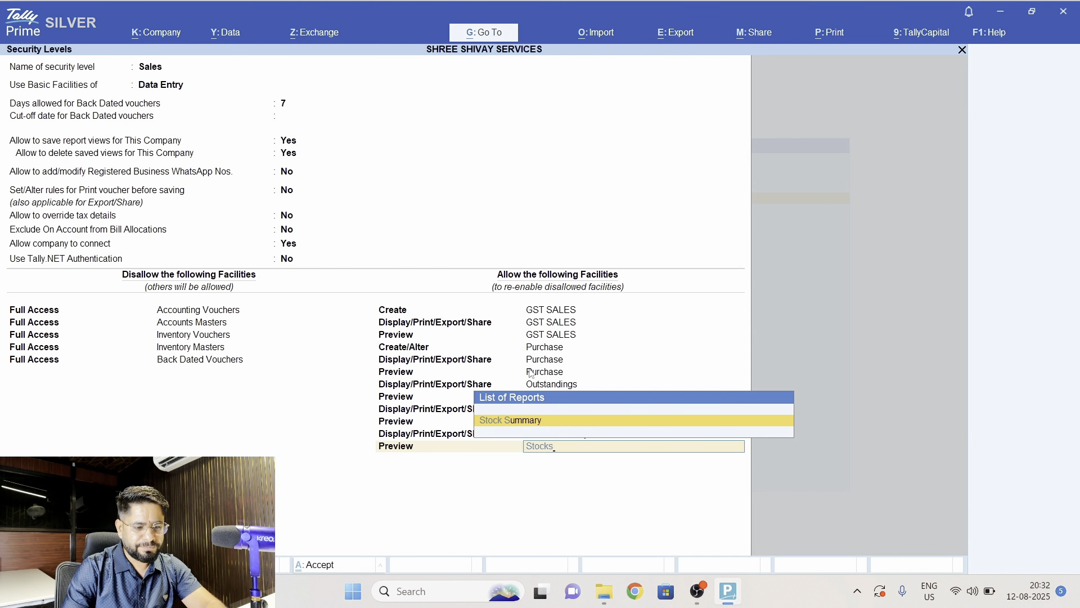
key(Return)
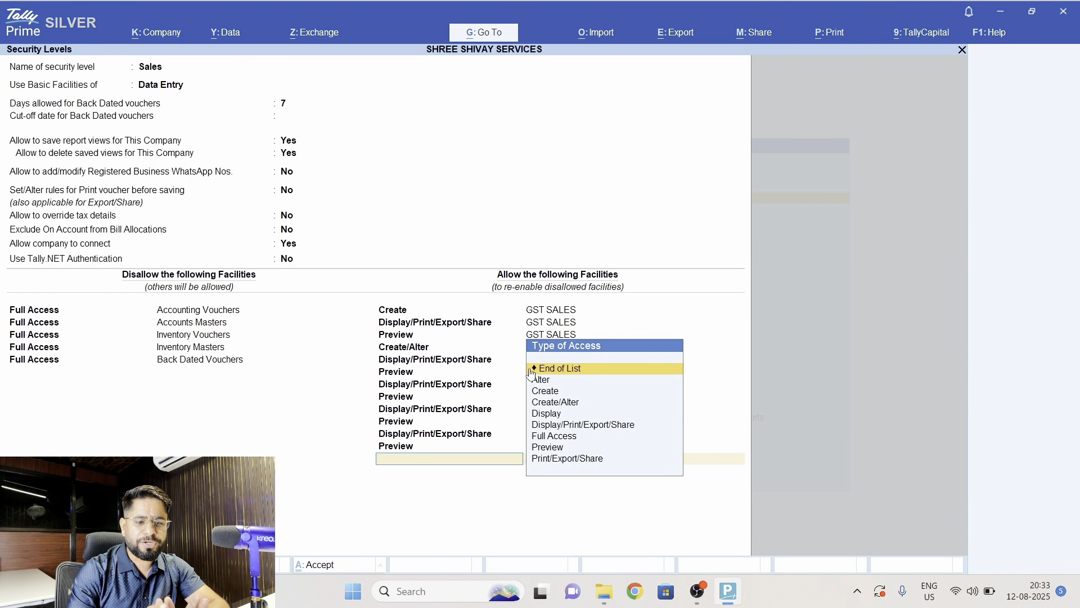
- Save the Sales security level and accept the company's list of security levels
key(ctrl+a)
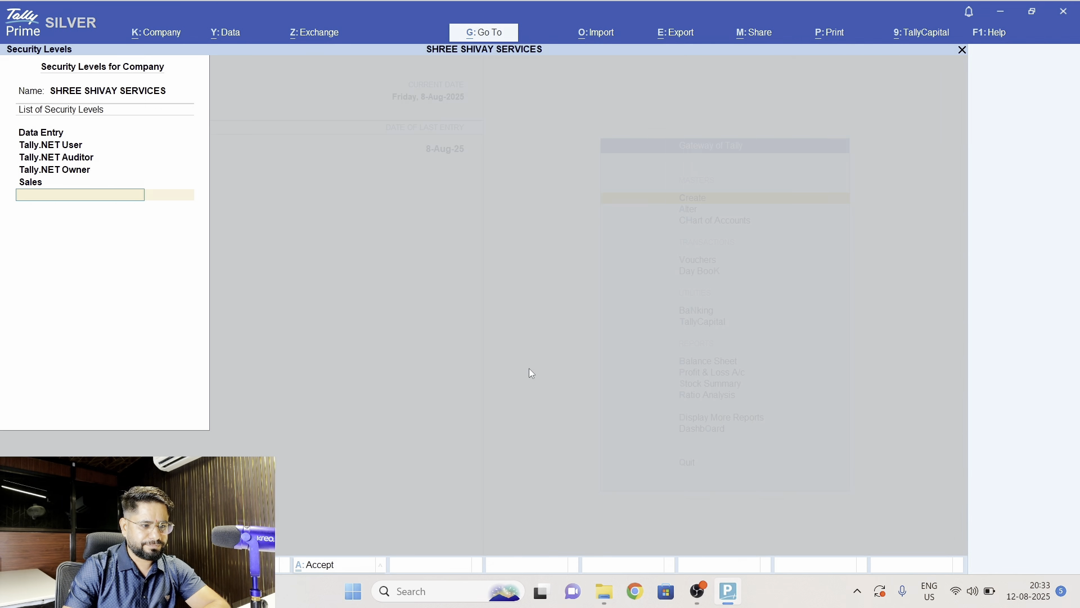
key(Return)
key(Return)
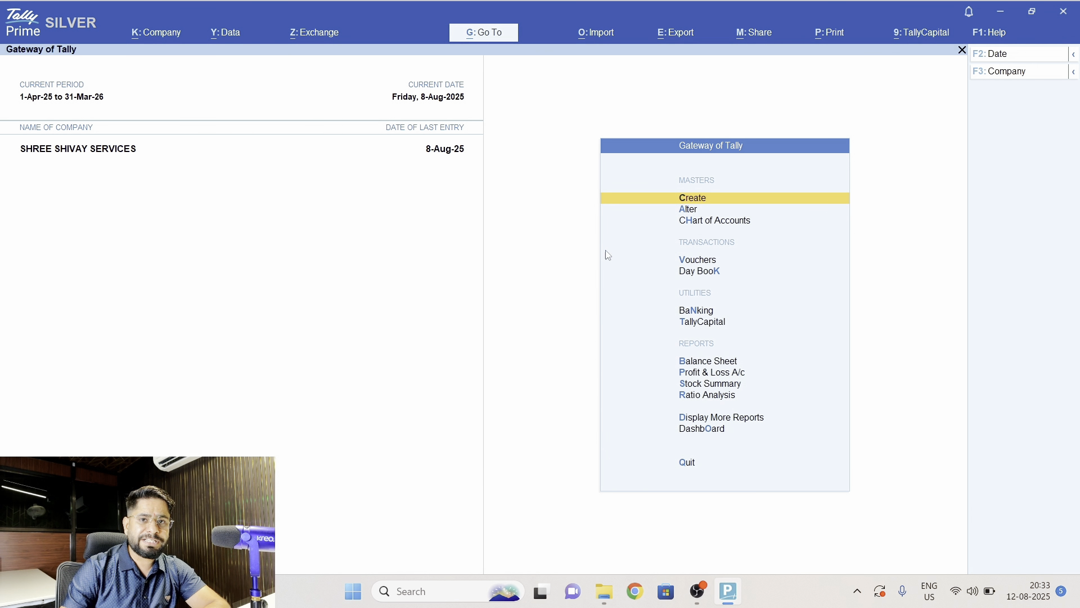
- Open the Users and Passwords setup for the company to assign user roles
click(149, 38)
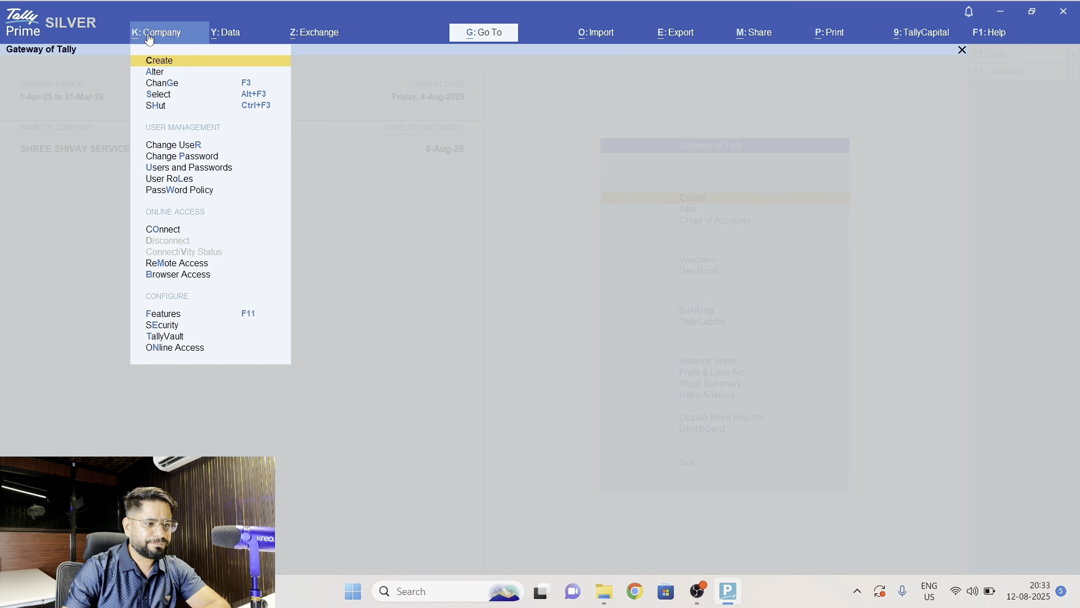
key(Down)
key(Down)
key(Down)
key(Down)
key(Down)
key(Down)
key(Down)
key(Down)
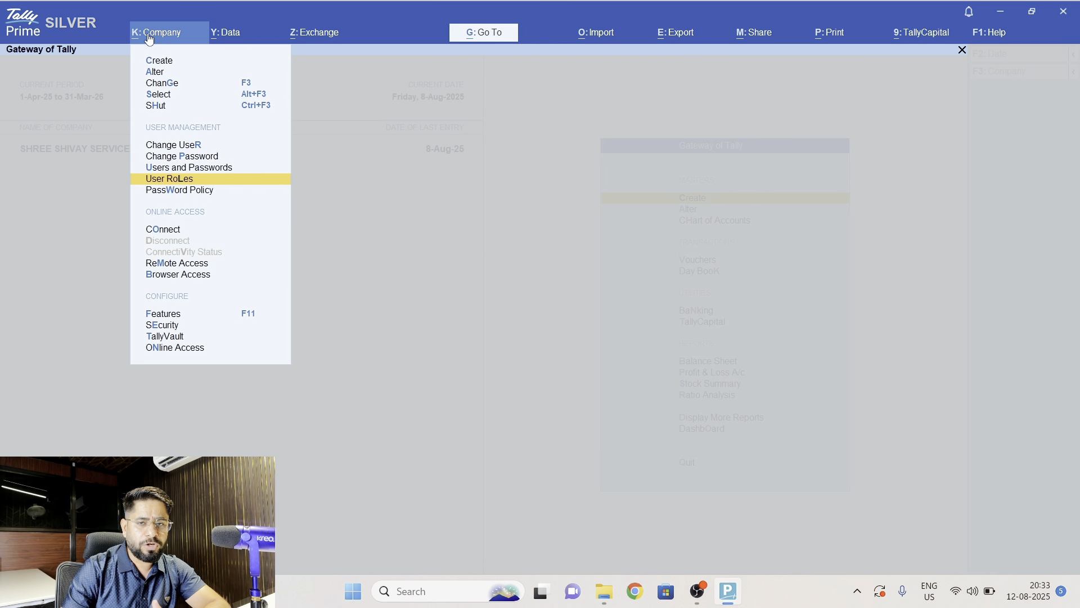
key(Up)
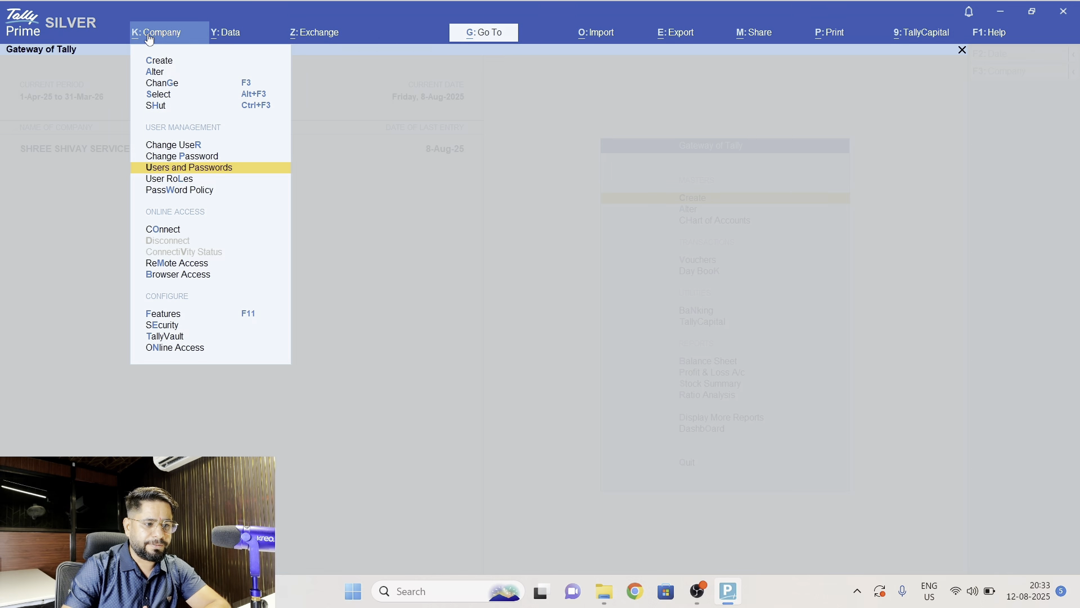
key(Return)
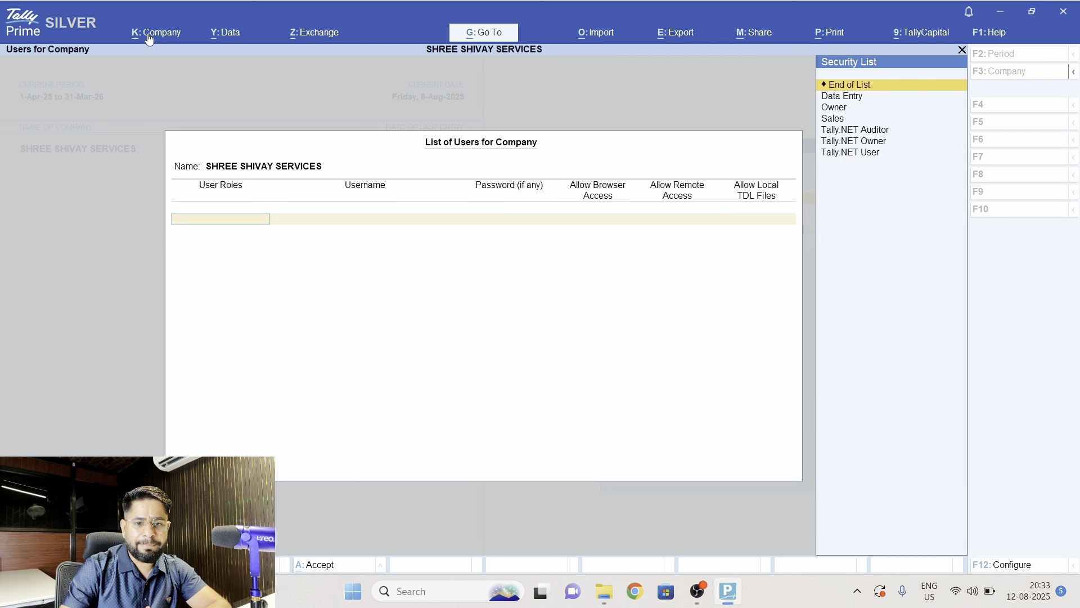
- Add a user with the Sales role, entering the username and password and leaving browser, remote and local TDL access at No
key(Down)
key(Down)
key(Down)
key(Return)
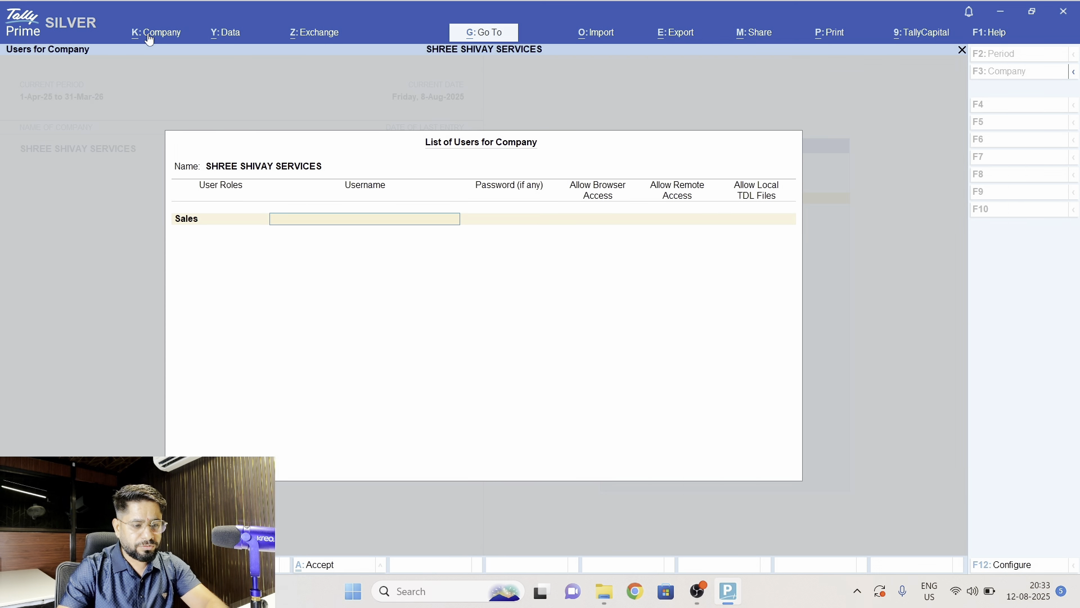
text(ra)
key(BackSpace)
key(BackSpace)
key(Caps_Lock)
text(RAJ)
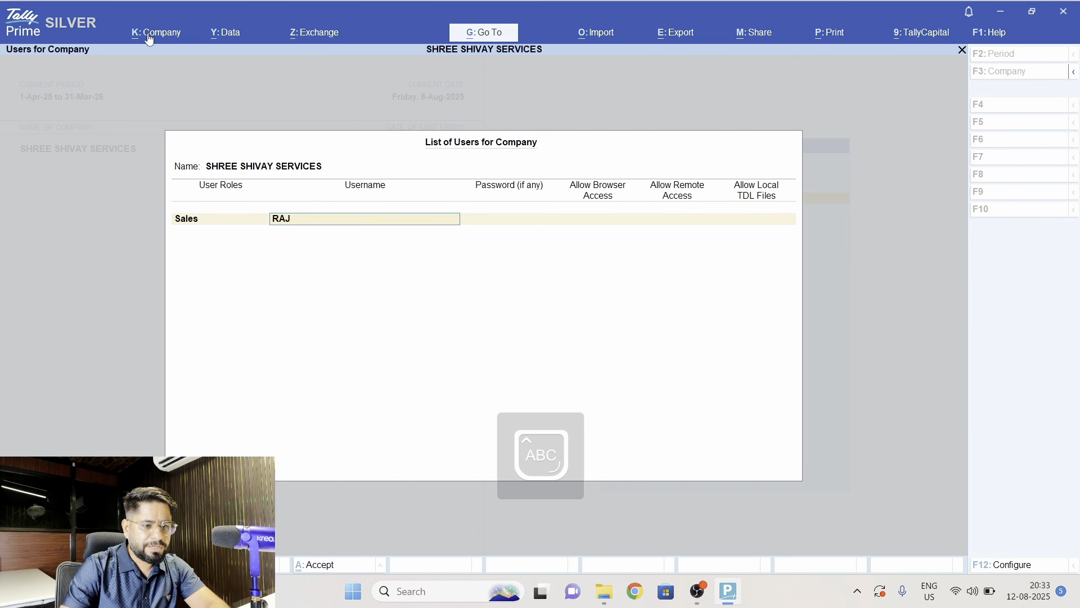
key(Return)
text(*)
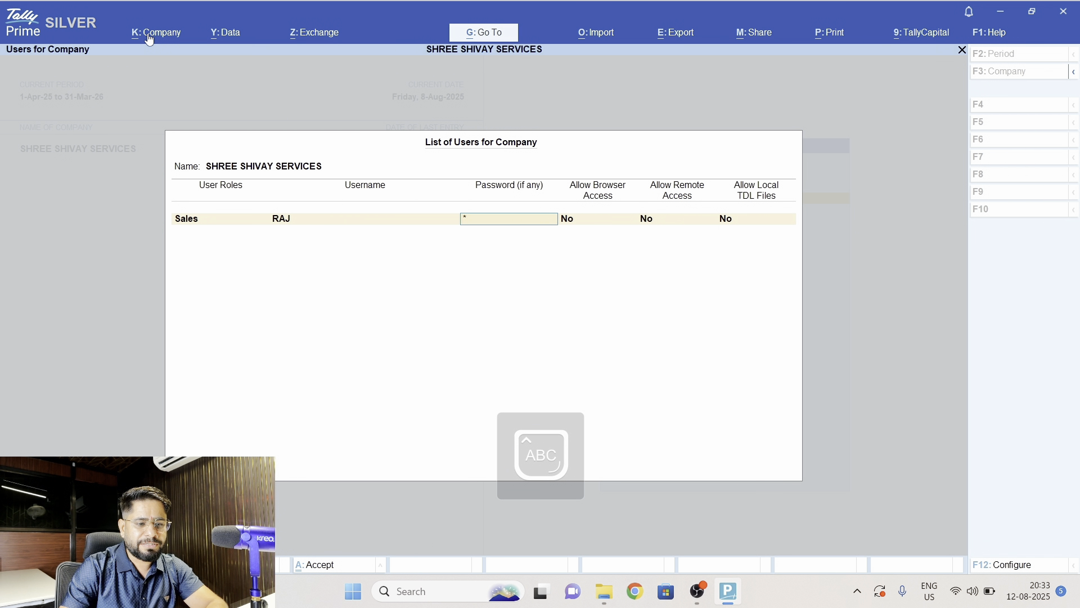
text(**)
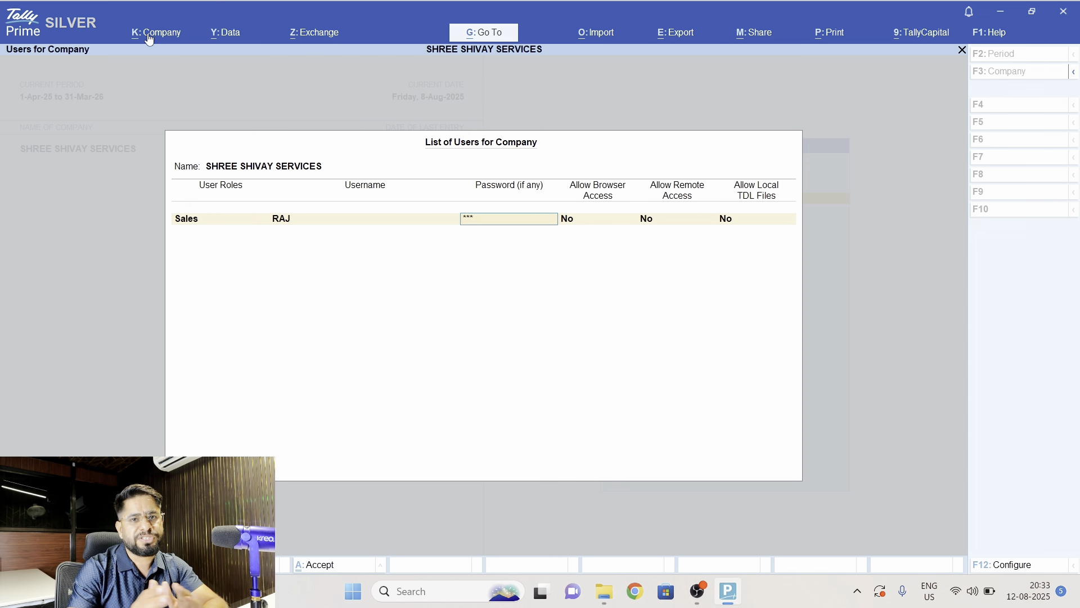
key(Return)
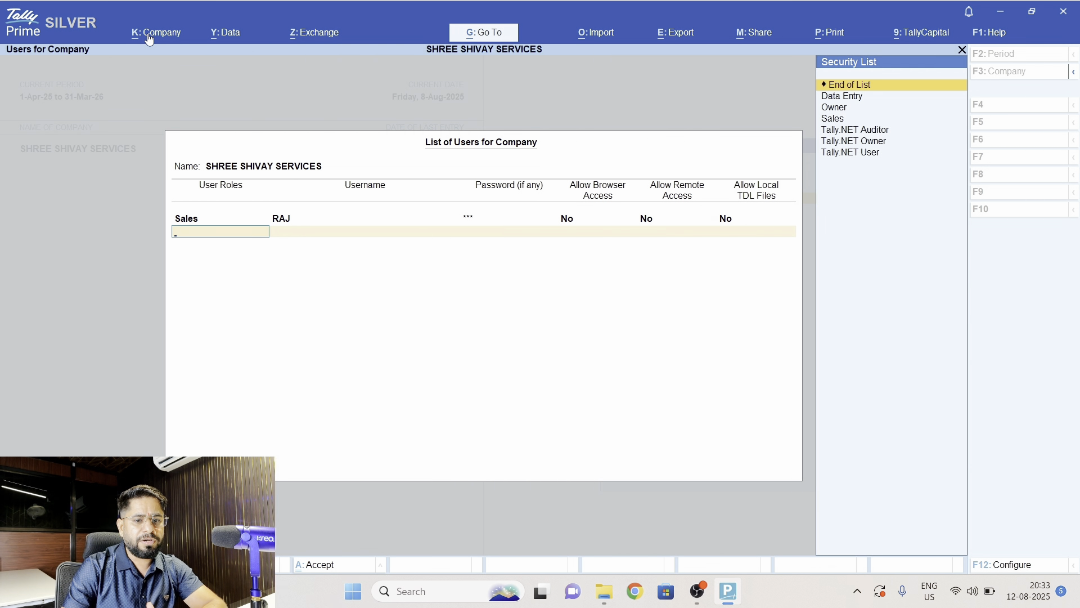
- Add a second Sales user with a username and password, and save the company's user list
key(Down)
key(Down)
key(Down)
key(Return)
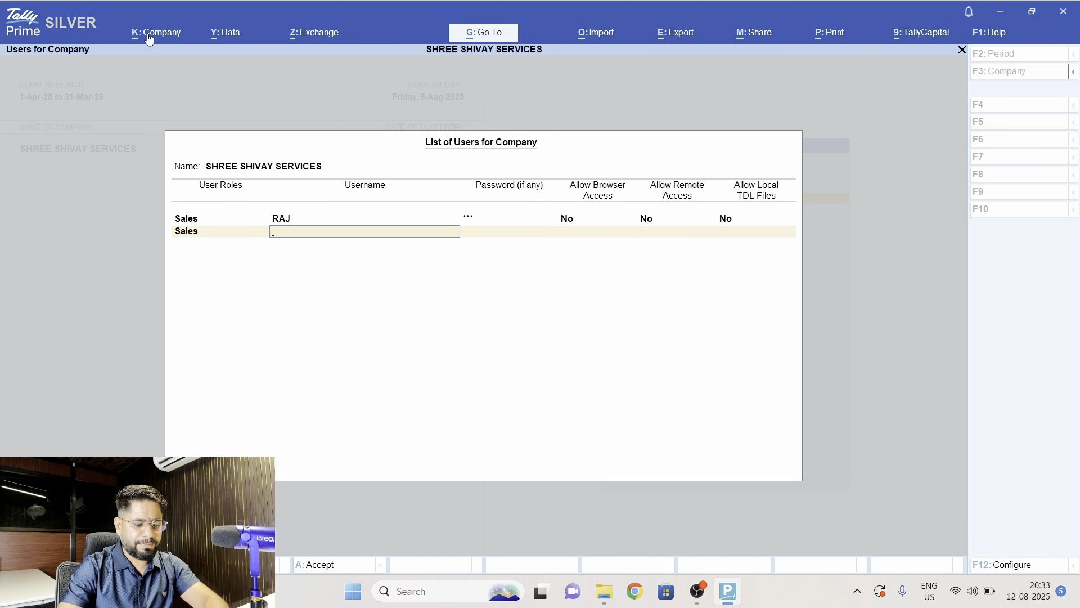
text(RAHUL)
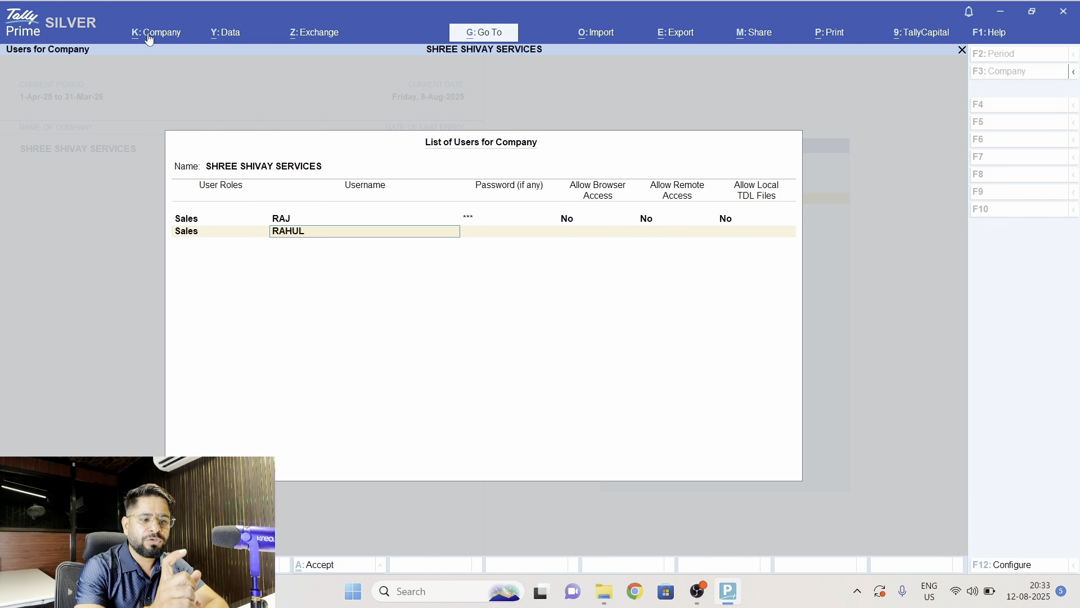
key(Return)
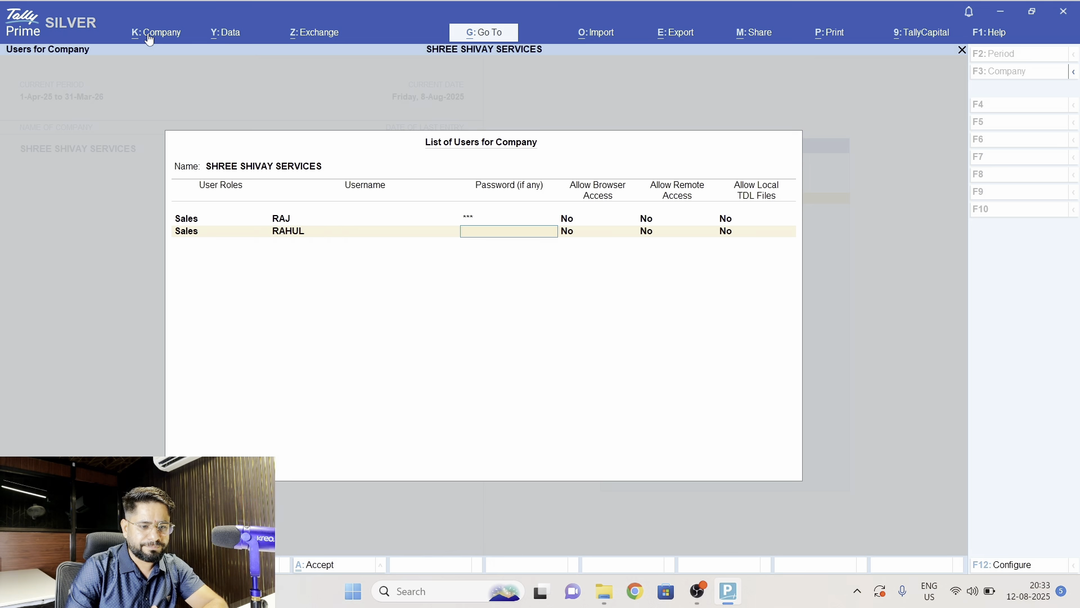
text(12)
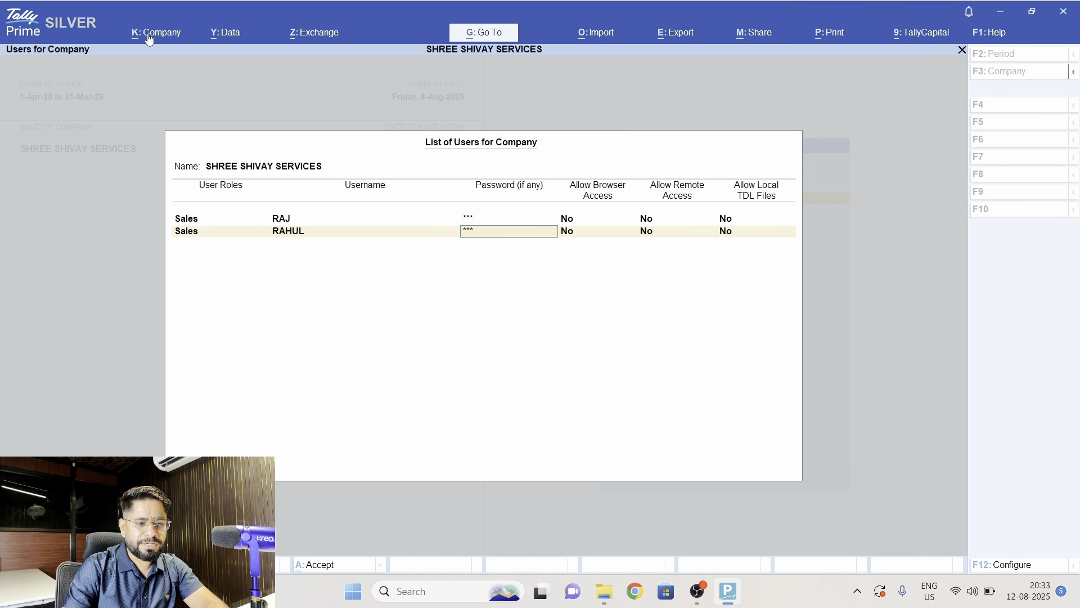
key(Return)
key(Return)
key(Return)
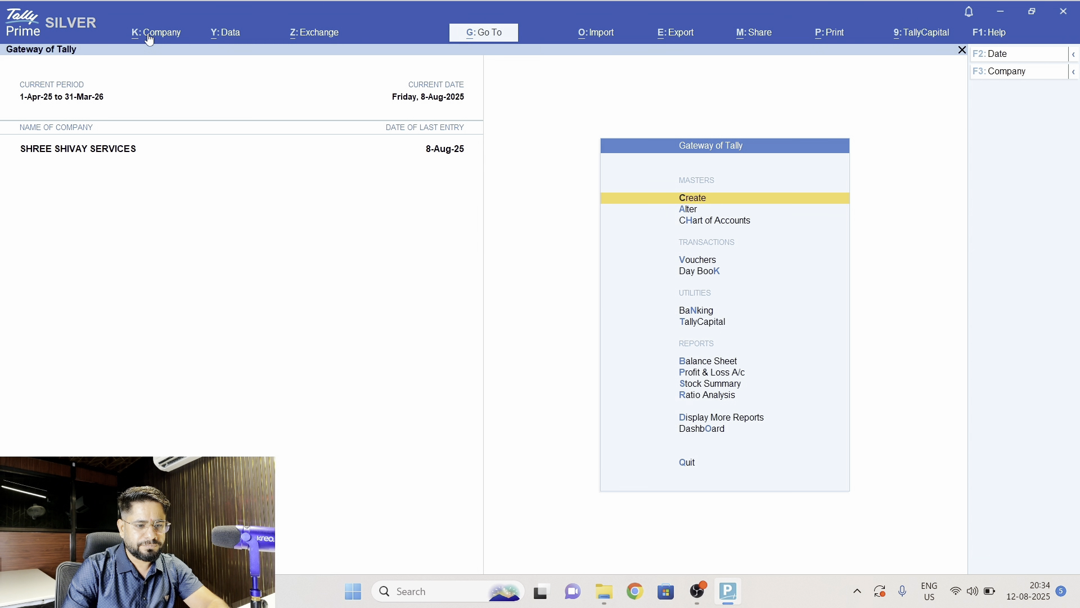
- Review the masters, transactions, utilities and reports offered in the Gateway of Tally menu under the current login
key(Down)
key(Down)
key(Down)
key(Up)
key(Up)
key(Up)
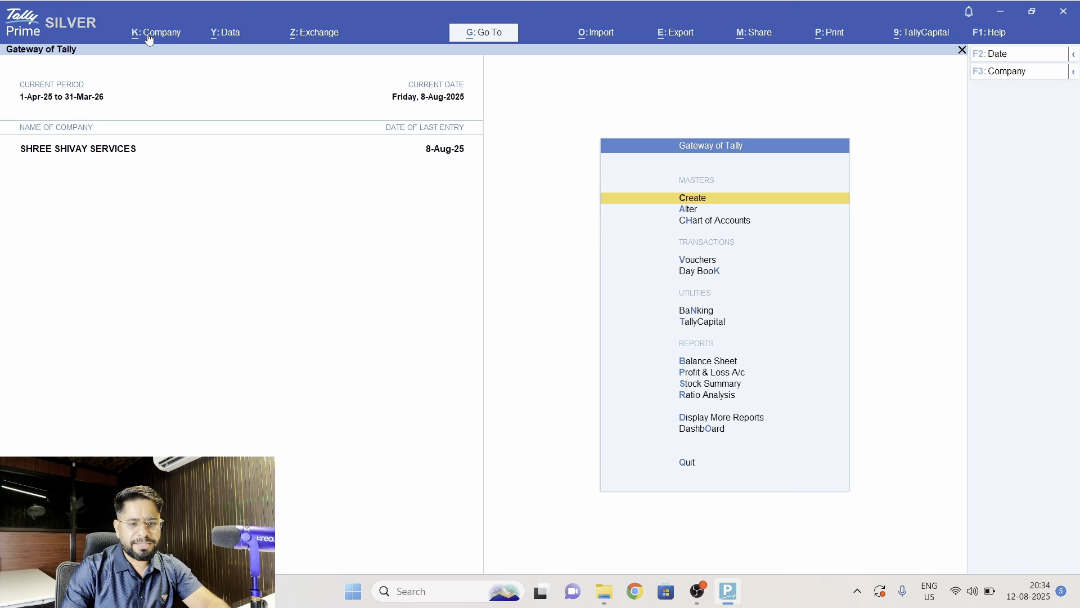
key(Down)
key(Down)
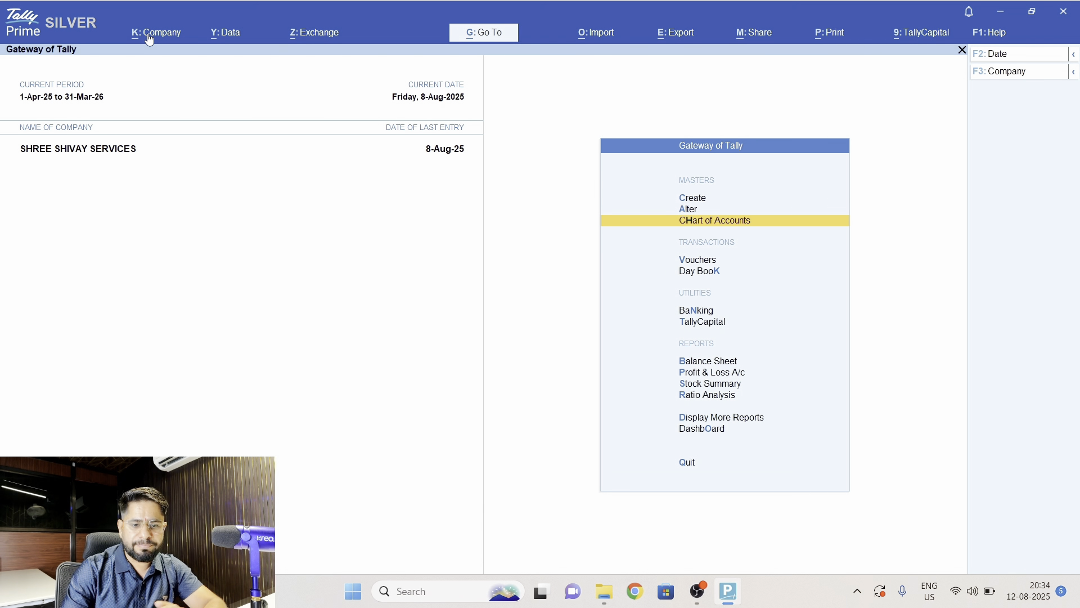
key(Down)
key(Down)
key(Down)
key(Down)
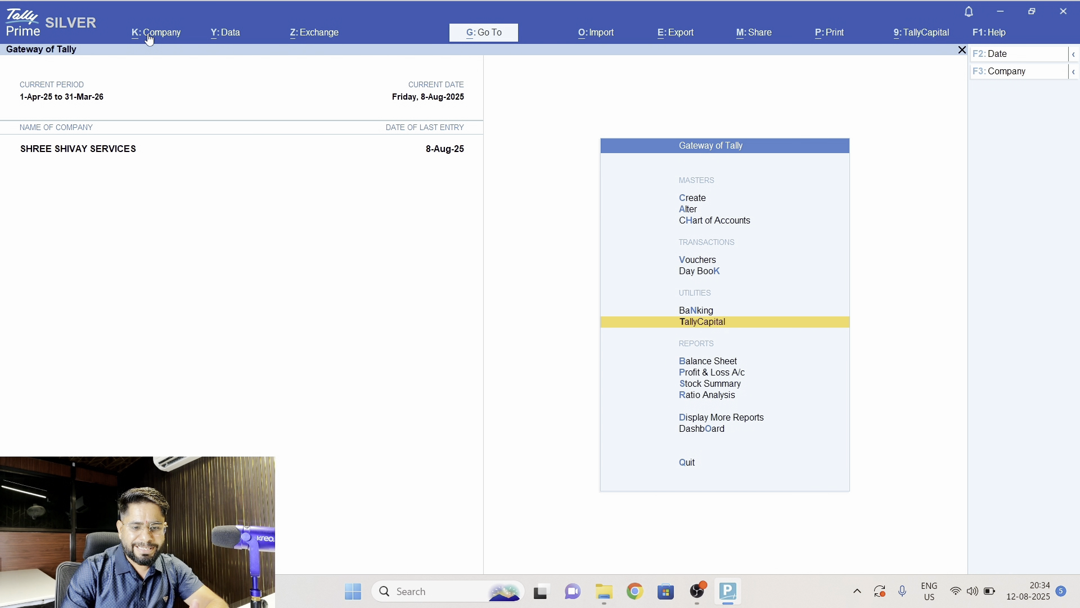
key(Down)
key(Down)
key(Down)
key(Down)
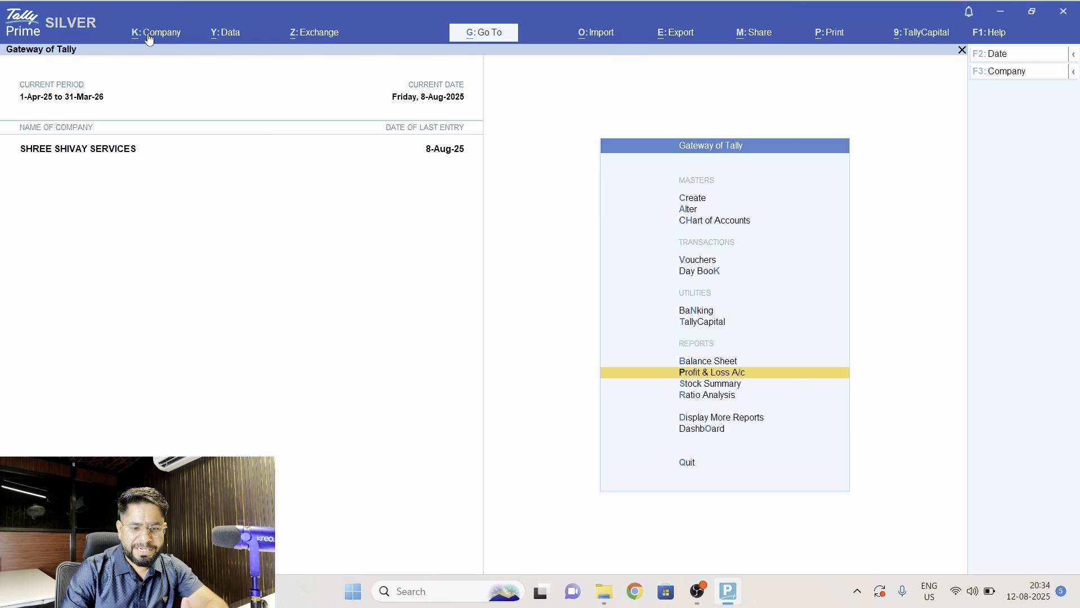
key(Down)
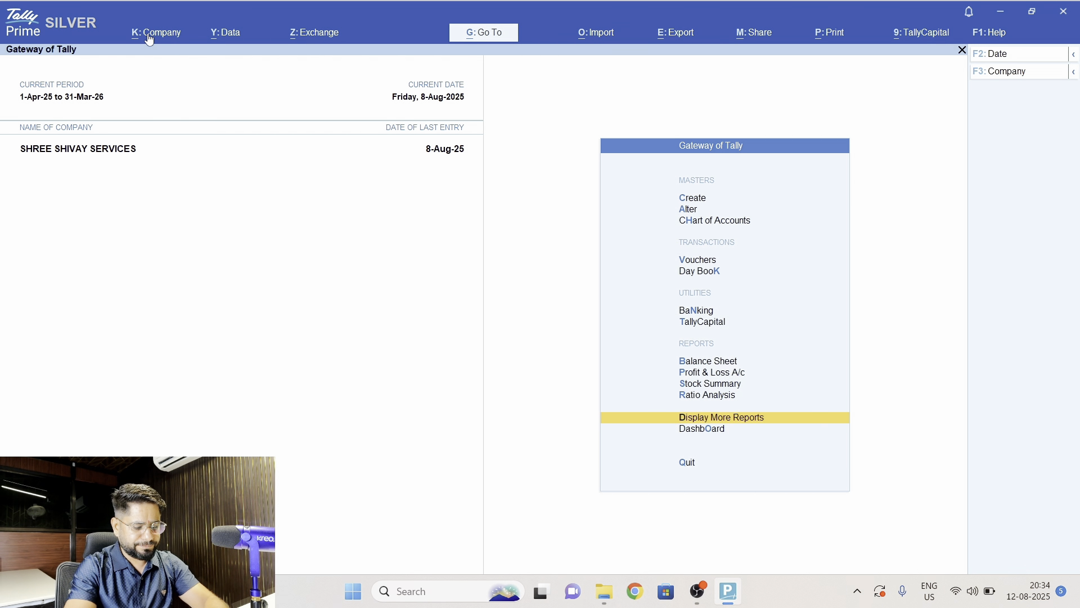
- Shut SHREE SHIVAY SERVICES and reopen it by logging in with the first Sales user's username and password
key(alt+F3)
key(y)
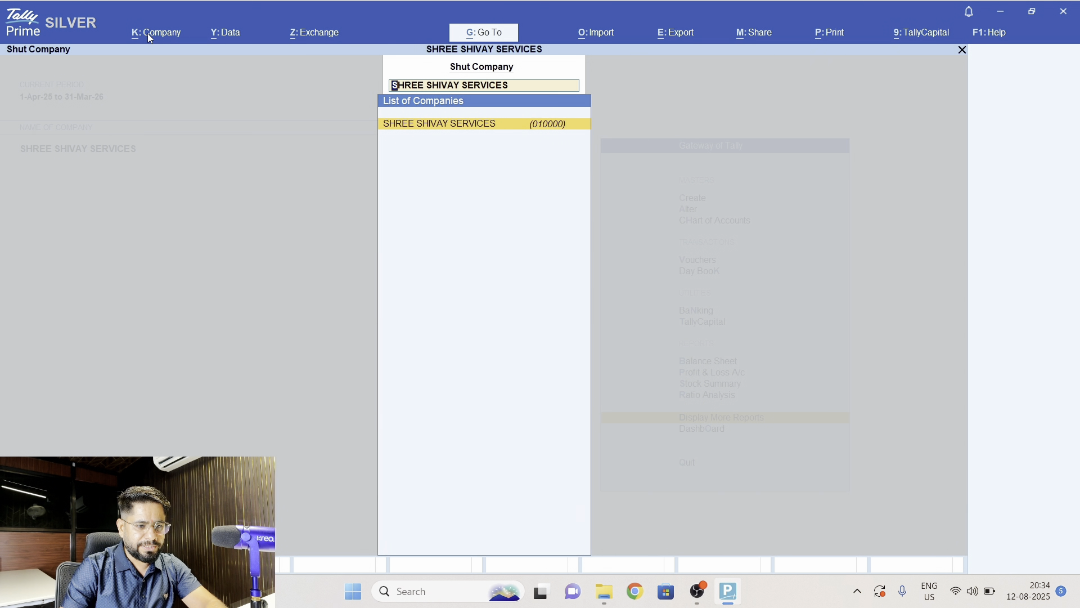
key(Return)
key(Return)
text(RA)
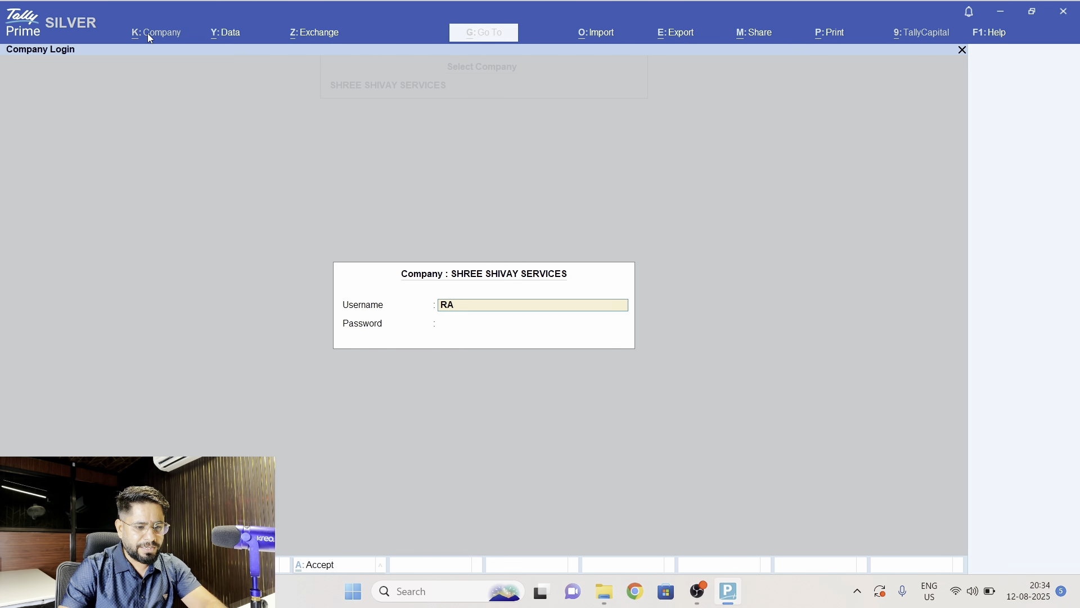
text(J)
key(Return)
key(Return)
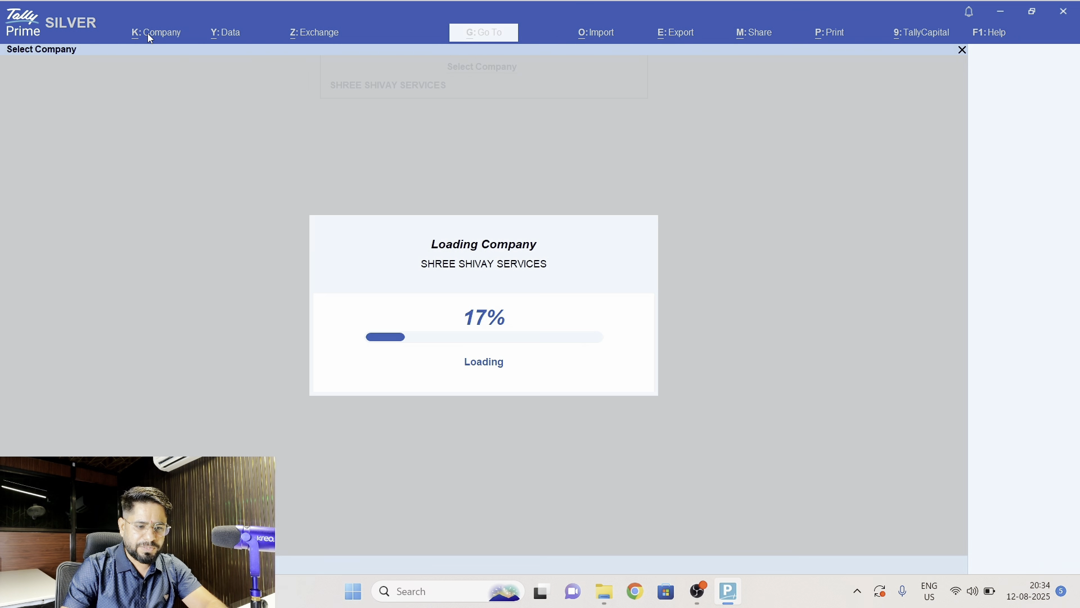
- Check which Gateway of Tally masters, transactions and reports are offered to the logged-in Sales user
key(Down)
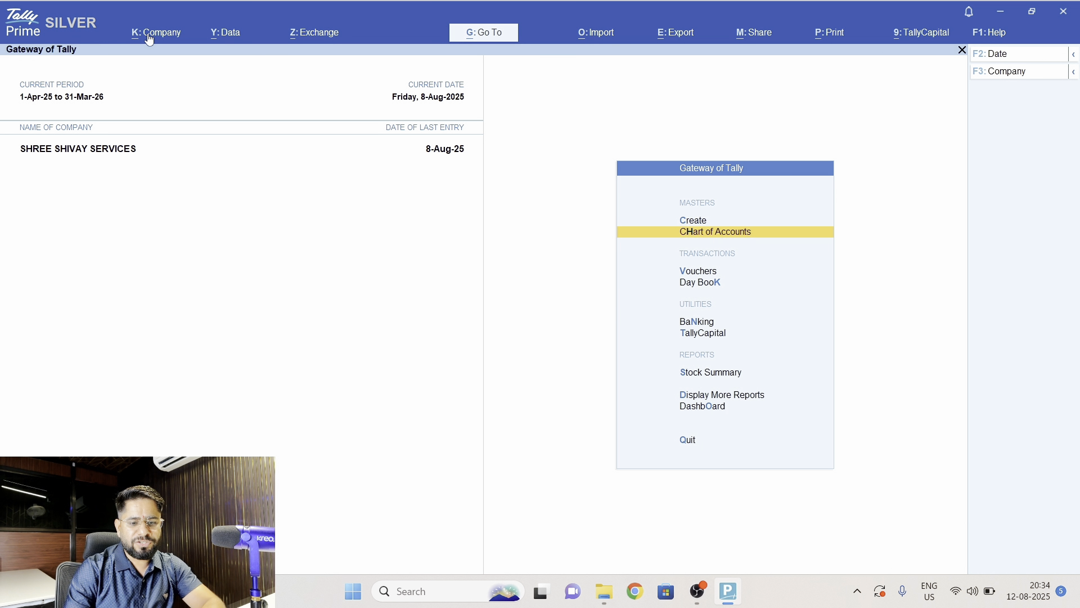
key(Down)
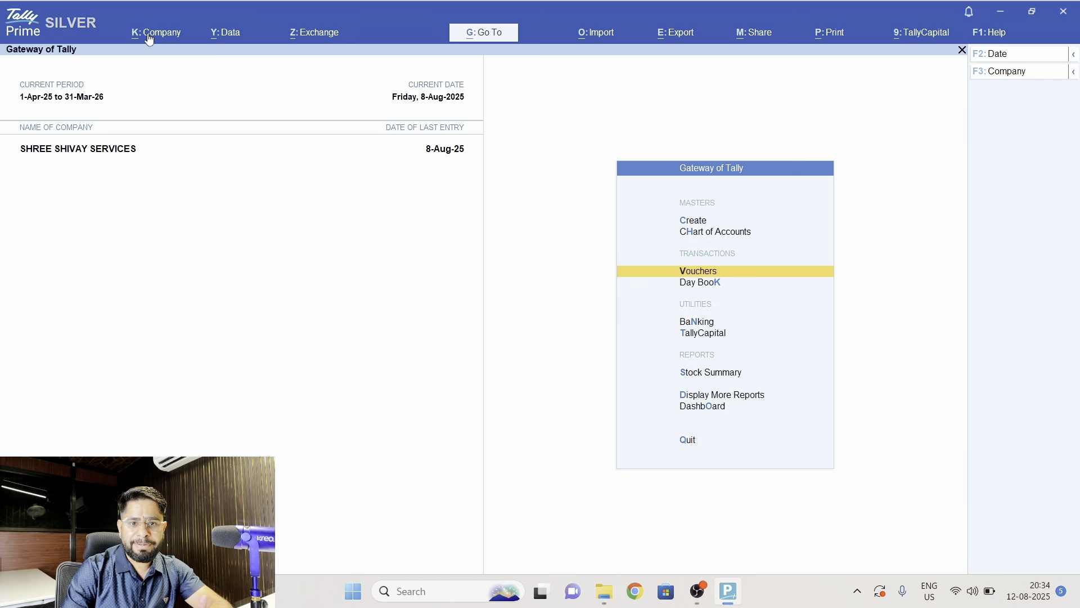
key(Down)
key(Down)
key(Down)
key(Down)
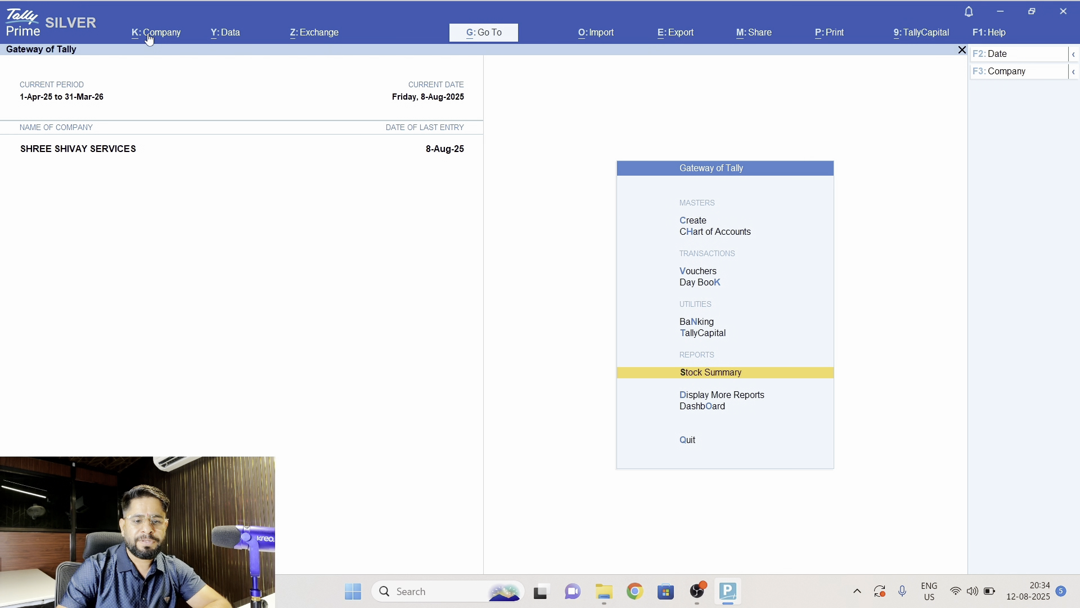
- Check the voucher types in voucher creation by opening Purchase and GST Sales, and return to the Gateway without saving
key(Up)
key(Up)
key(Up)
key(Up)
key(Return)
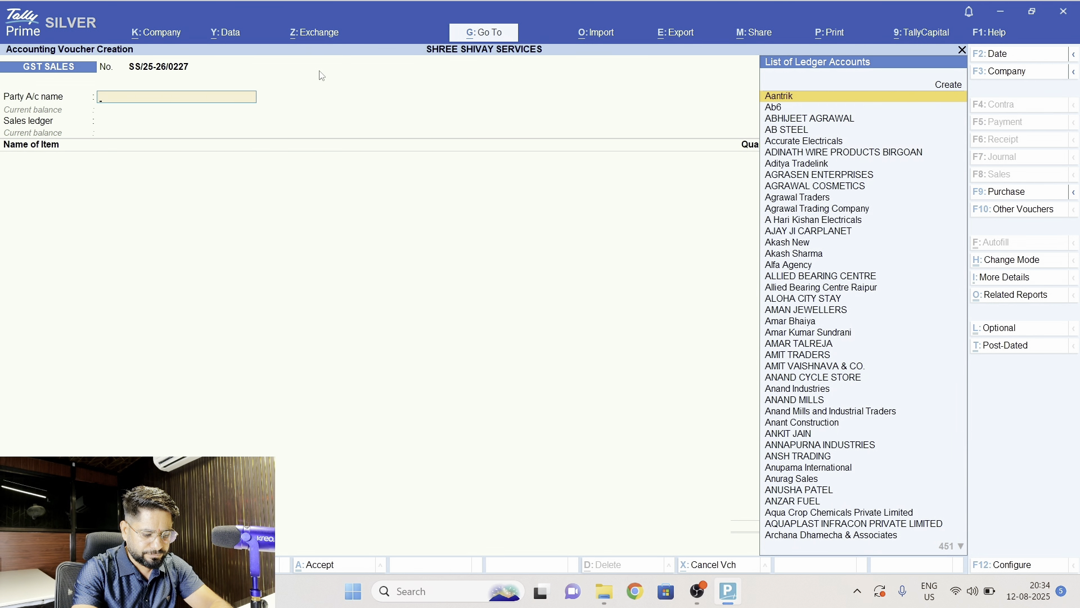
click(1019, 199)
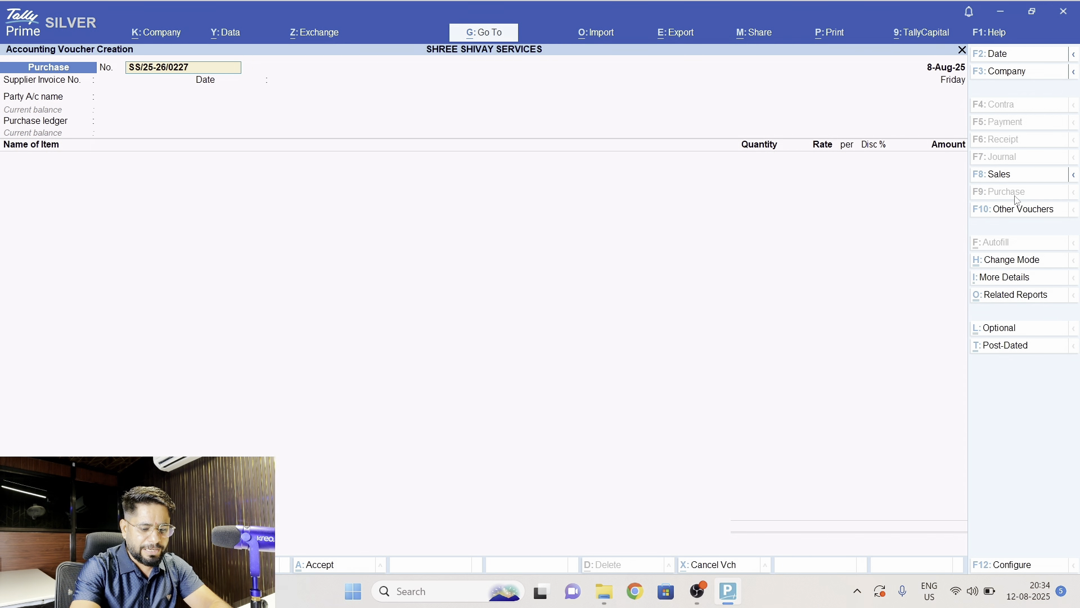
key(F8)
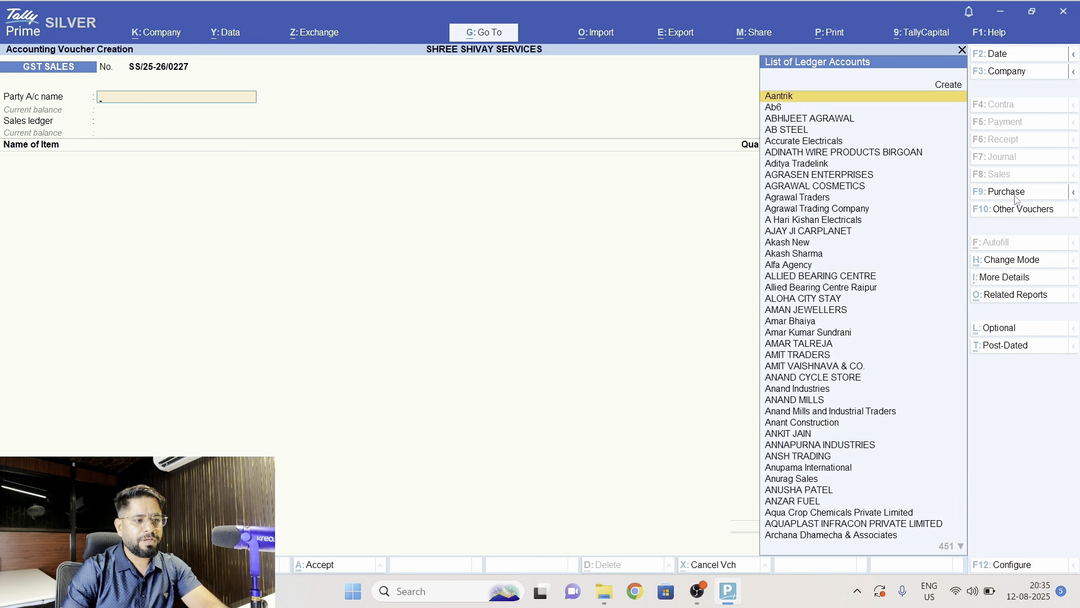
key(Escape)
key(Escape)
key(Escape)
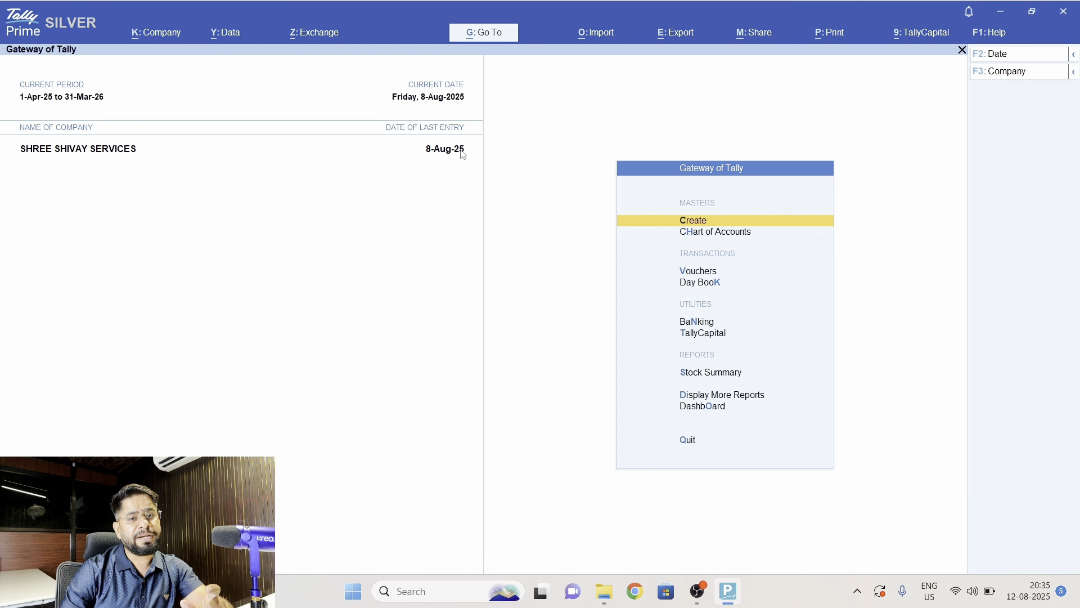
- Set the current date to 31.7.25 and try to open voucher creation for that date
key(alt)
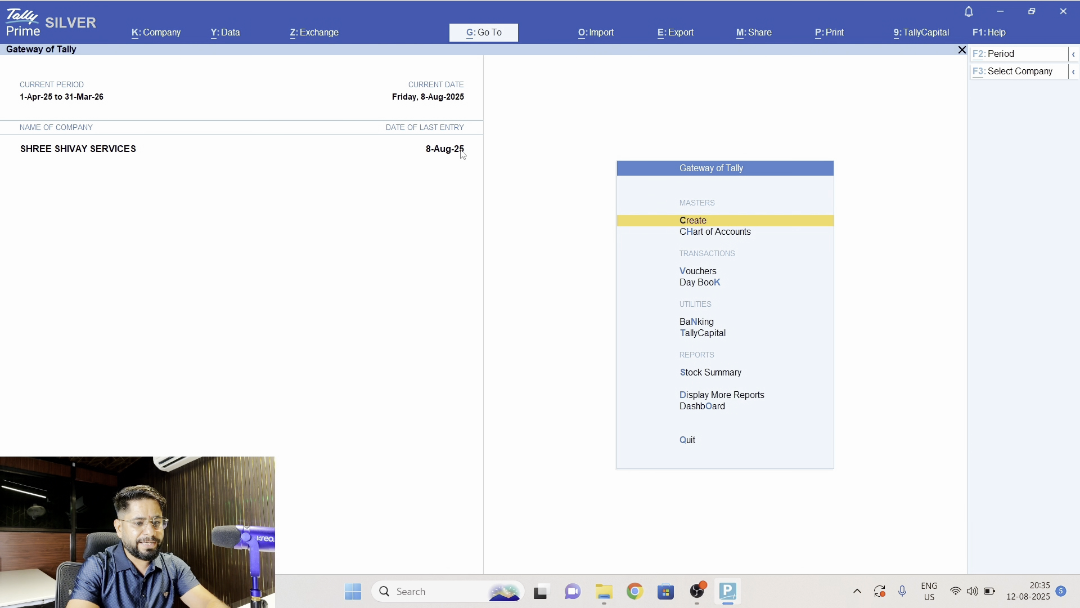
key(XF86AudioLowerVolume)
key(F2)
text(31.)
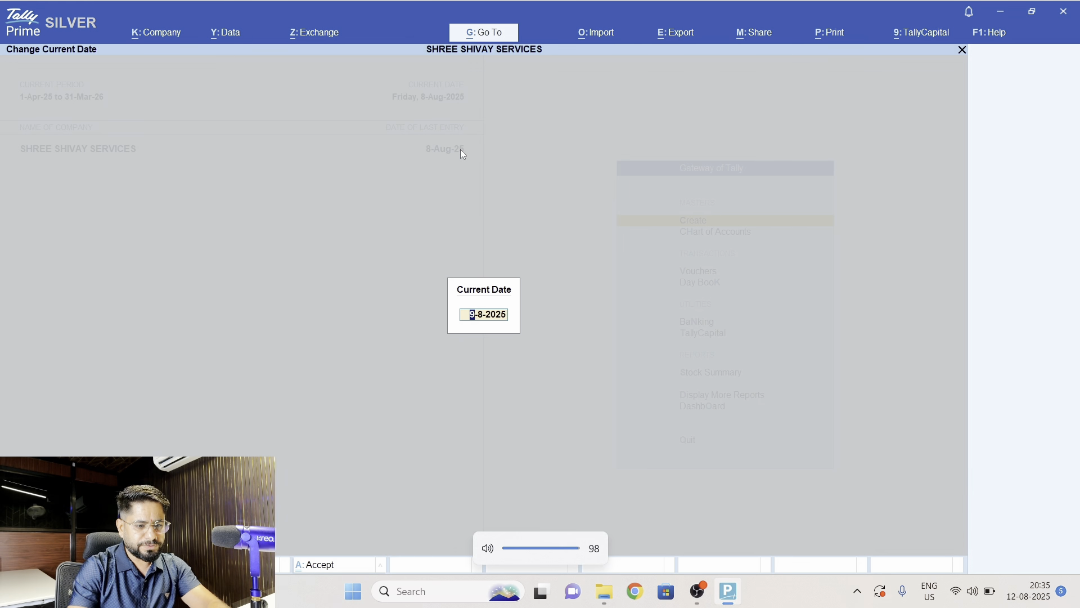
text(7.25)
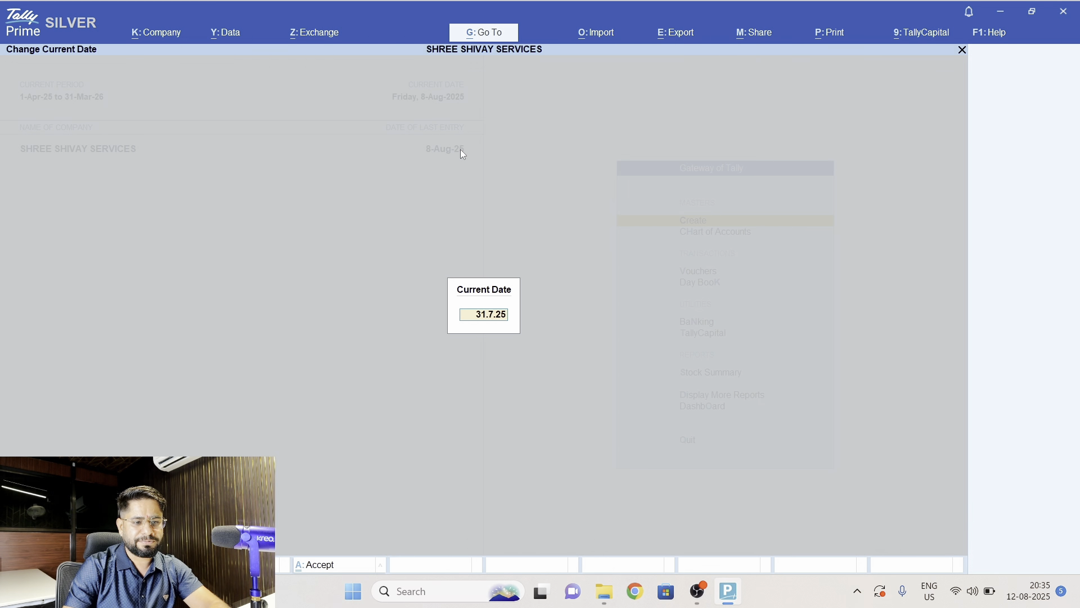
key(Return)
key(Return)
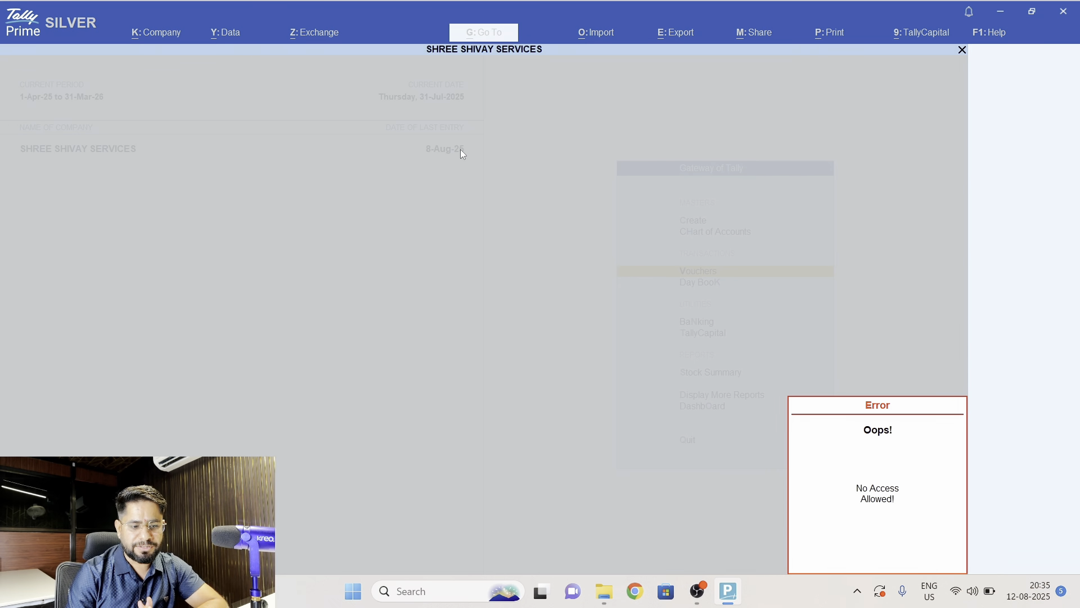
key(Escape)
- Open the Day Book for 31-Jul-25 and try to open the JAI BHOLE ENTERPRISES GST Sales voucher for alteration
key(d)
key(Return)
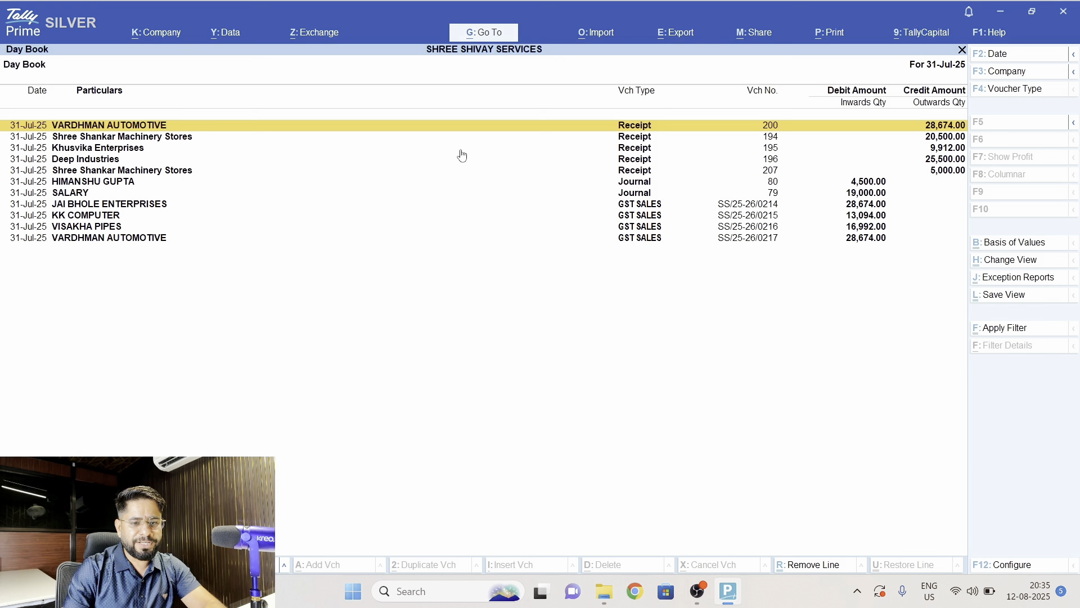
key(Down)
key(Down)
key(Down)
key(Down)
key(Down)
key(Down)
key(Down)
key(Return)
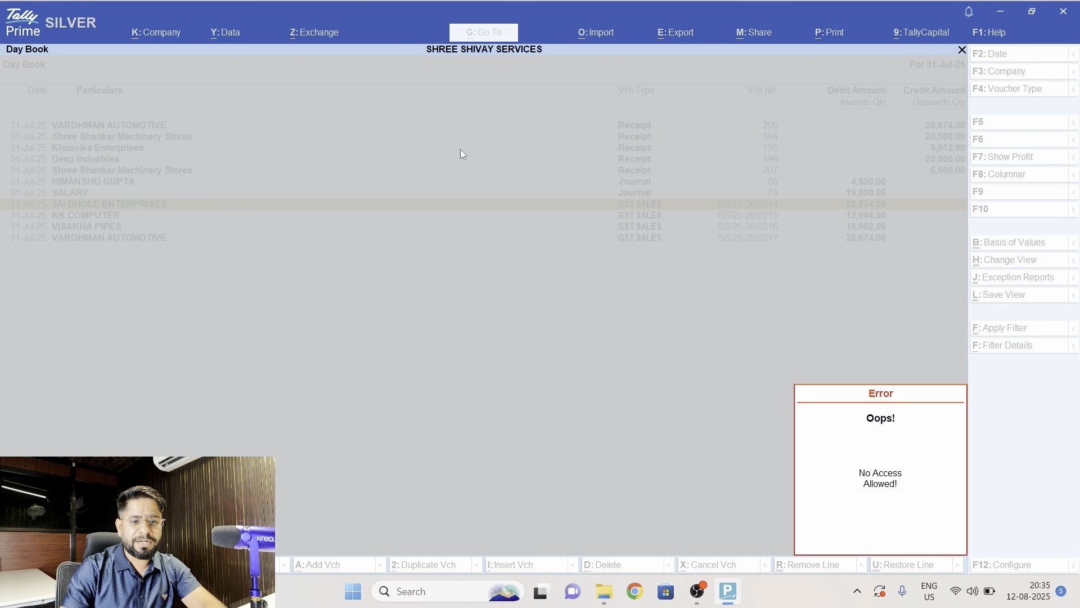
key(Escape)
key(Return)
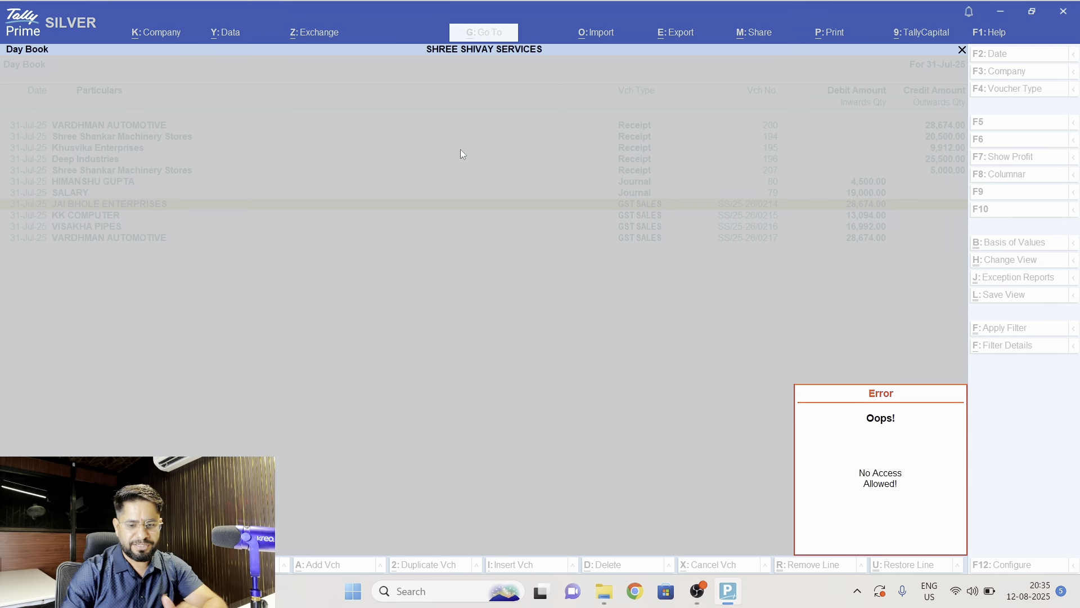
key(Escape)
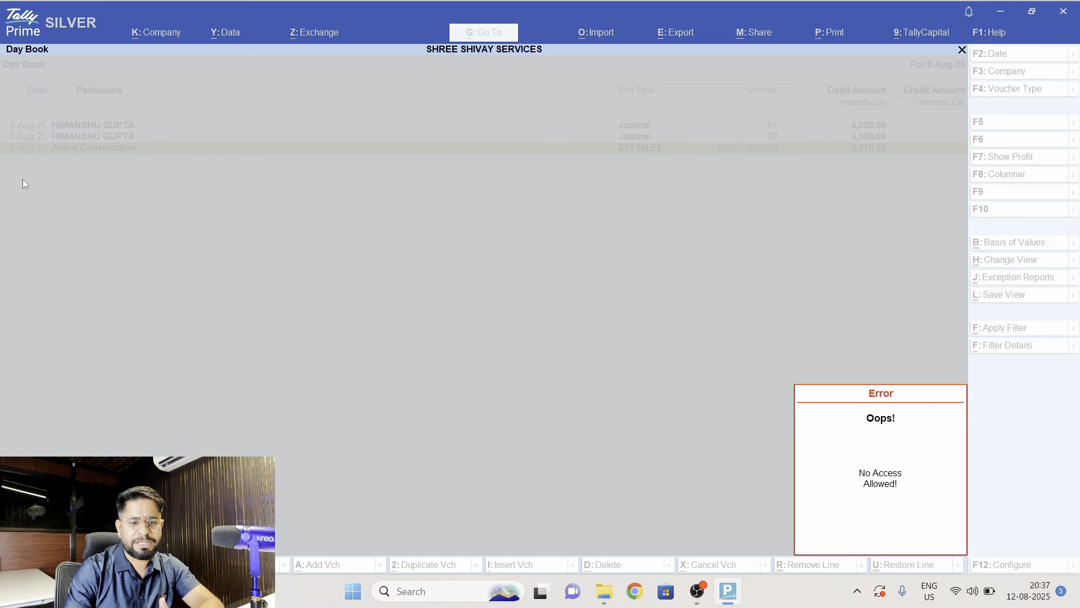
- Open the Anant Construction GST Sales voucher in the 8-Aug-25 Day Book in display mode
key(Escape)
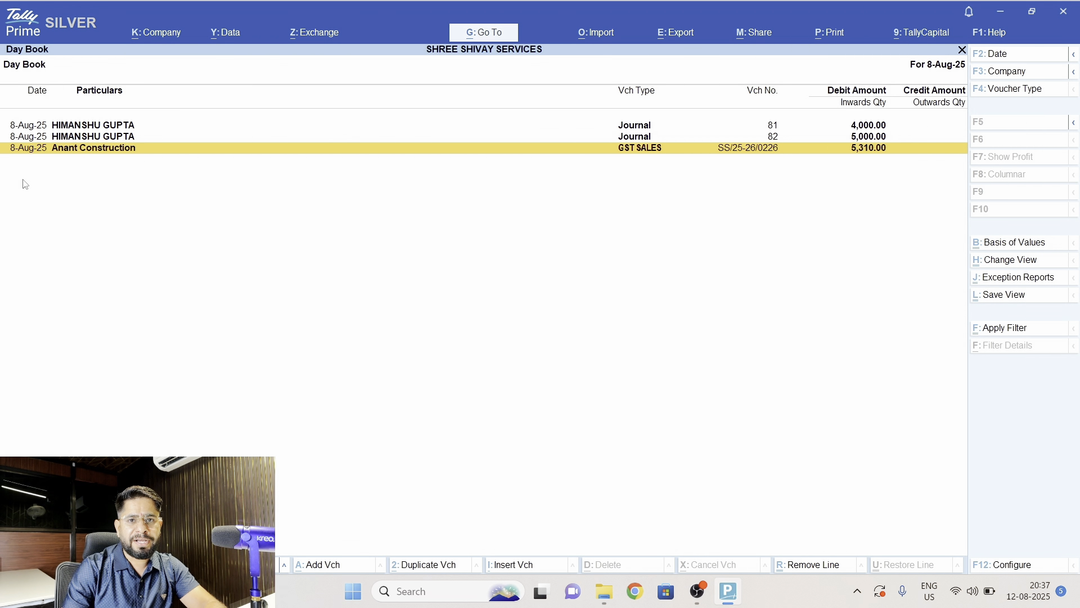
key(alt)
key(Return)
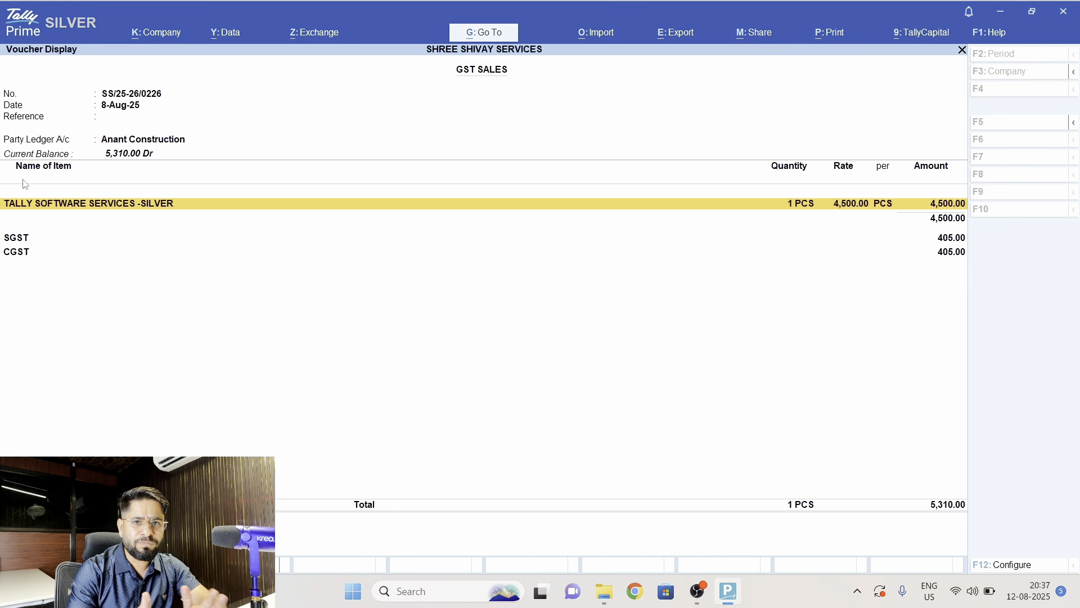
key(Down)
key(Down)
key(Up)
key(Up)
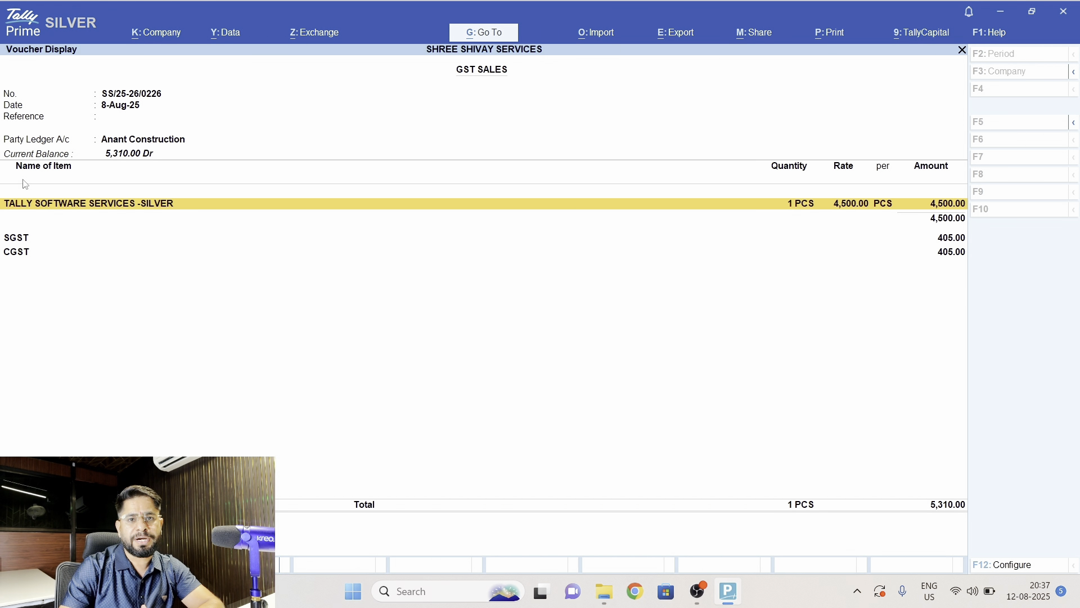
key(Down)
key(Down)
key(Up)
key(Up)
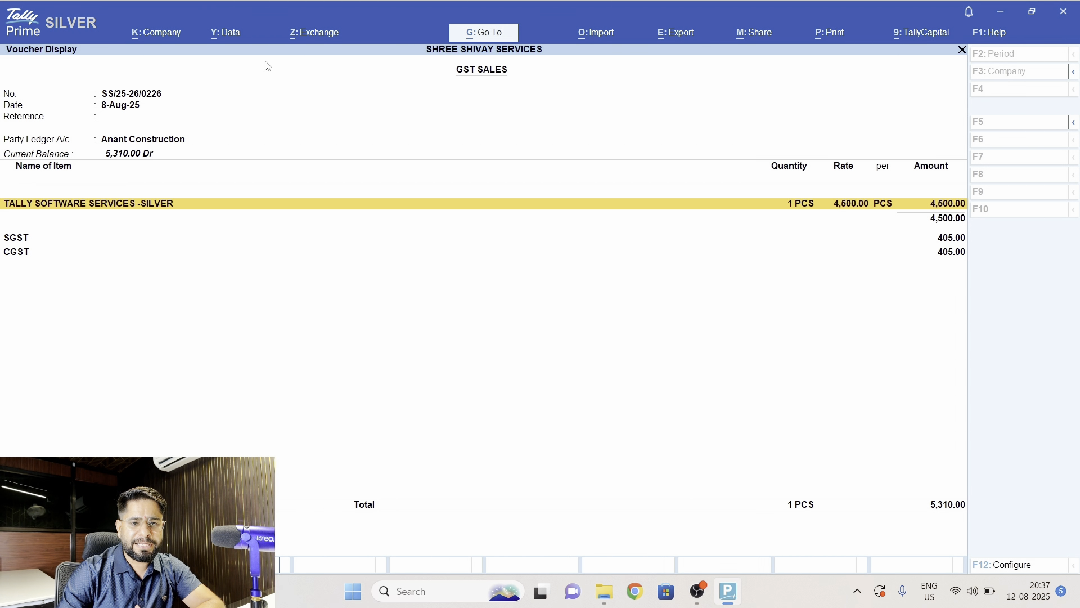
- Preview the printed Tax Invoice of the displayed GST Sales voucher at enlarged zoom, and return to the Gateway without printing
click(830, 34)
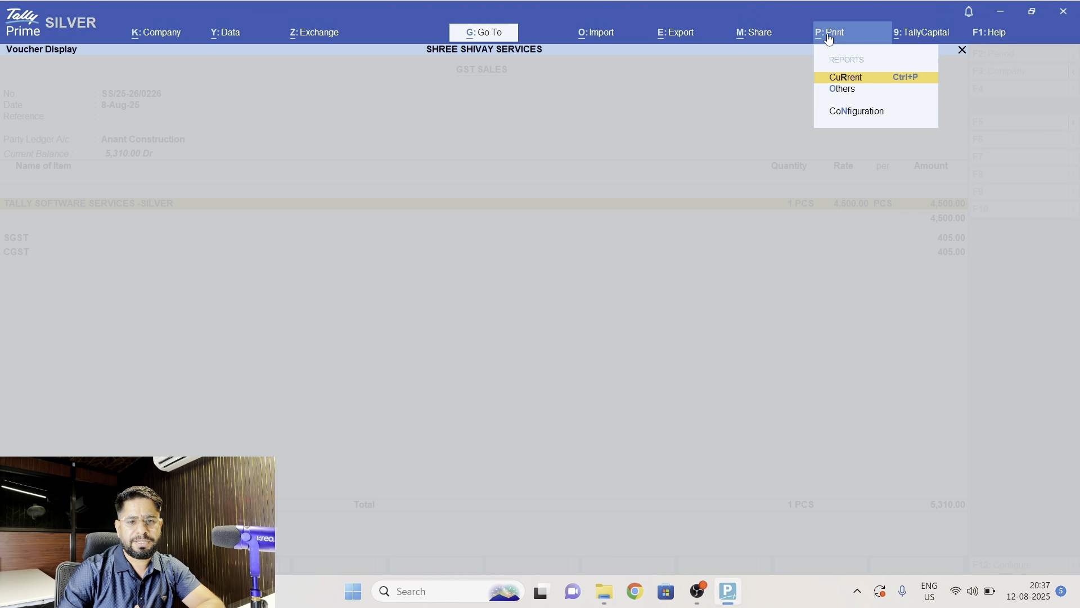
key(Return)
key(i)
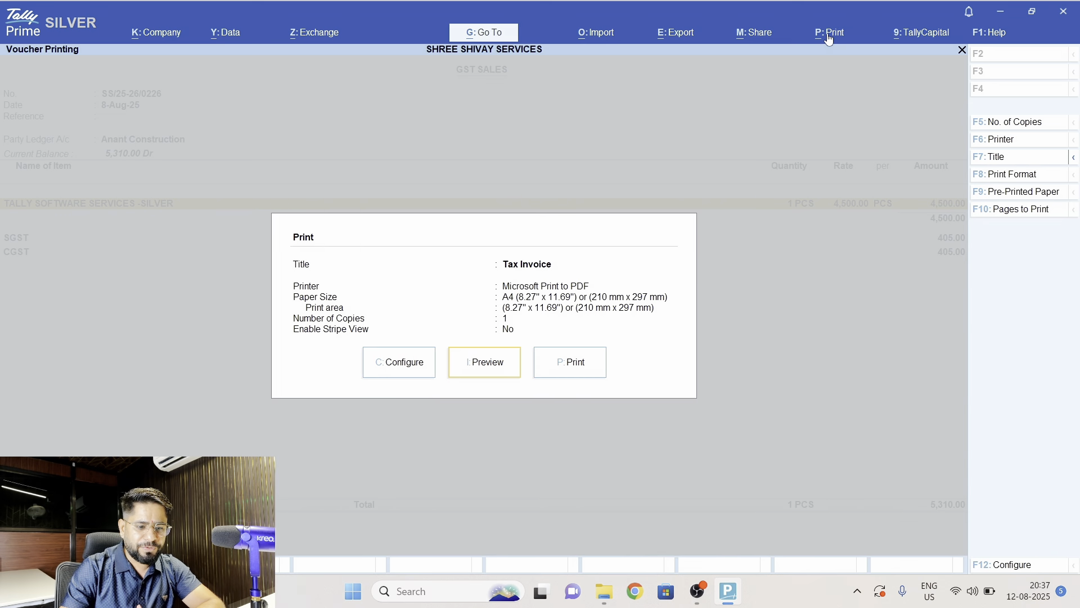
key(alt+z)
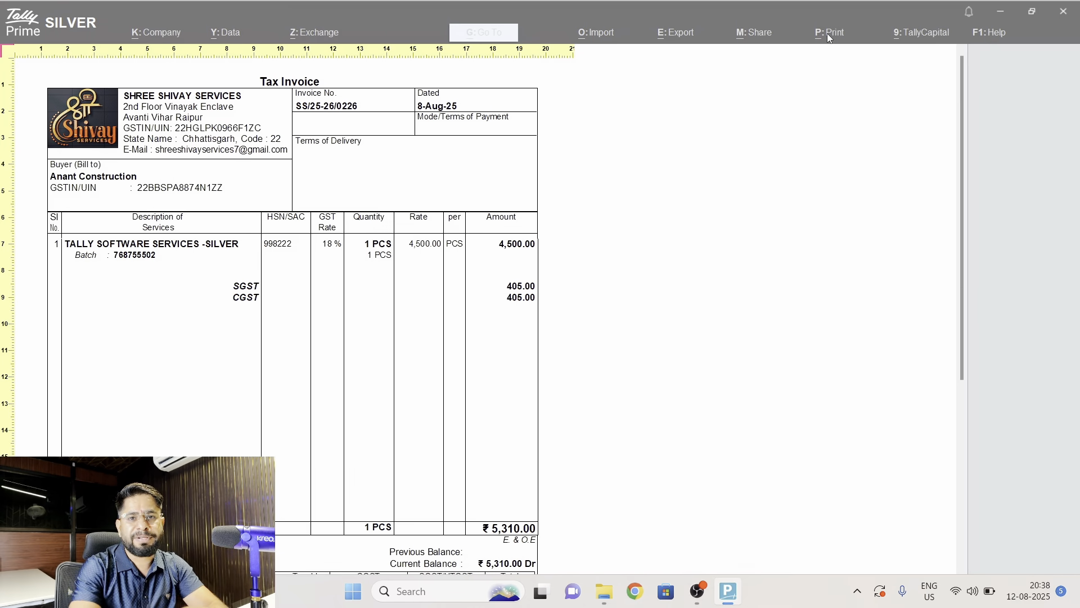
key(Escape)
key(Escape)
key(Escape)
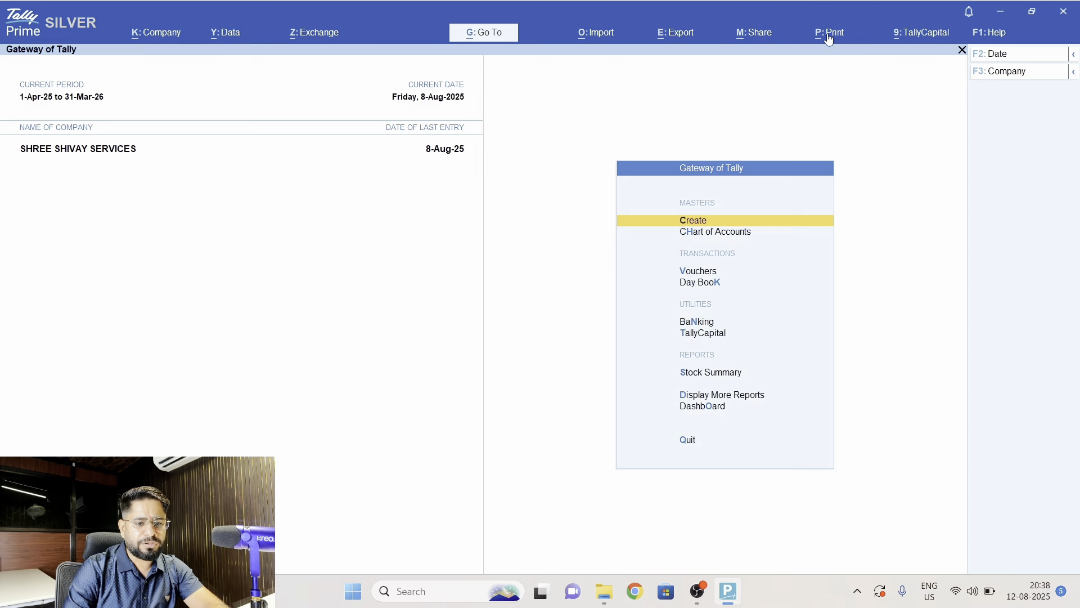
- Start a new GST Sales voucher dated 9-8-2025 with Cash as the party account
key(Down)
key(Down)
key(Down)
key(Up)
key(Return)
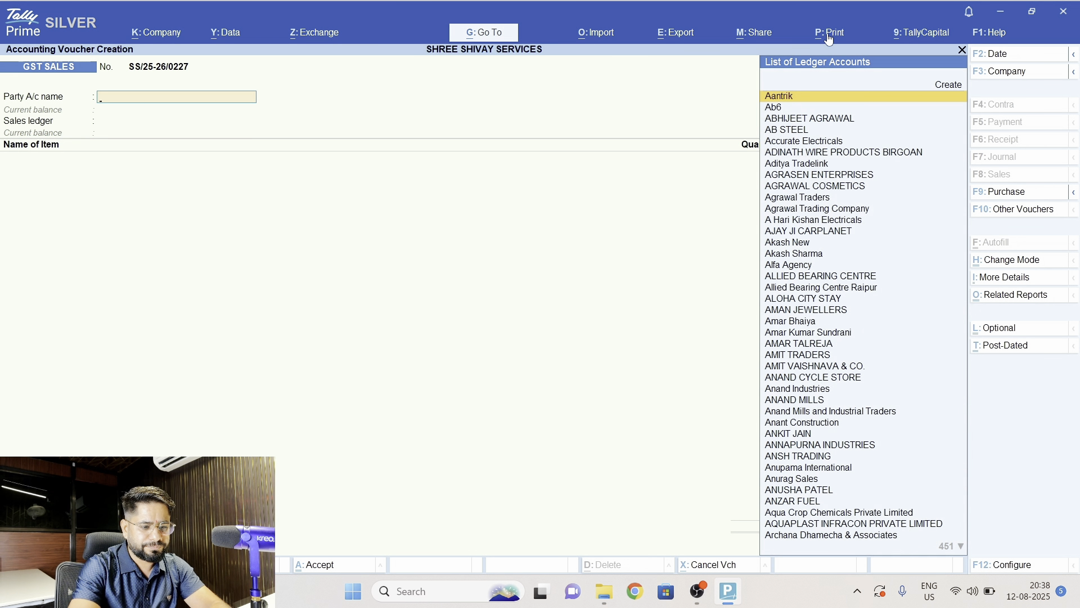
key(F2)
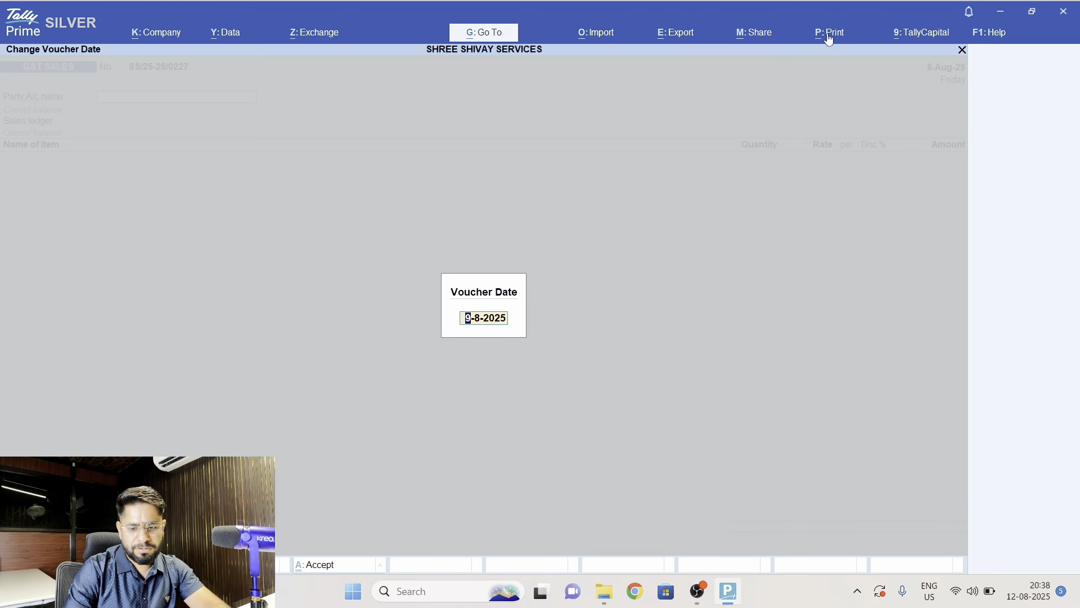
key(Return)
text(cas)
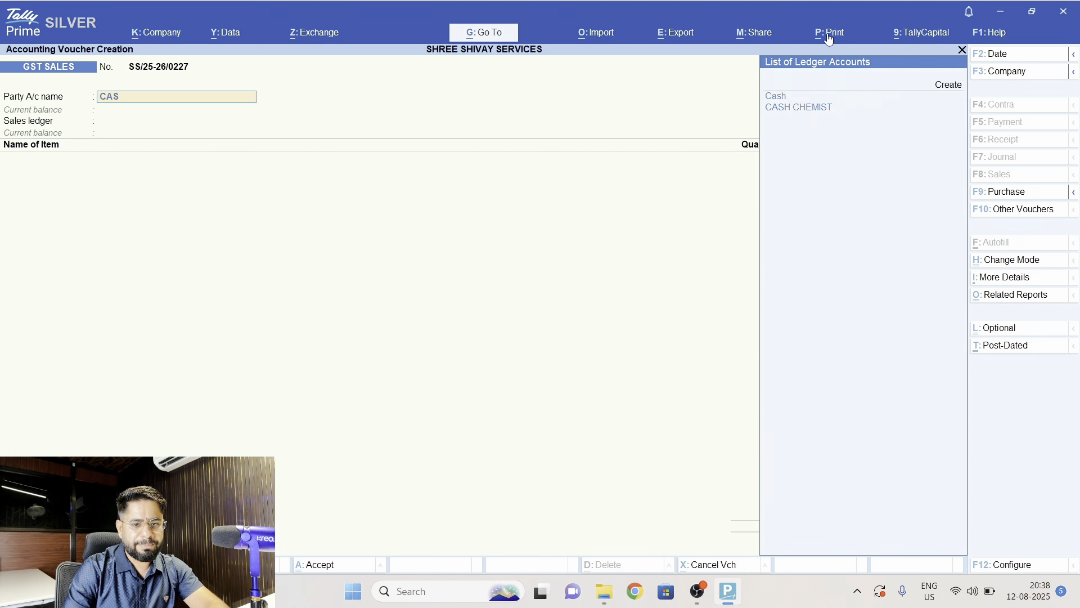
key(Return)
key(ctrl+a)
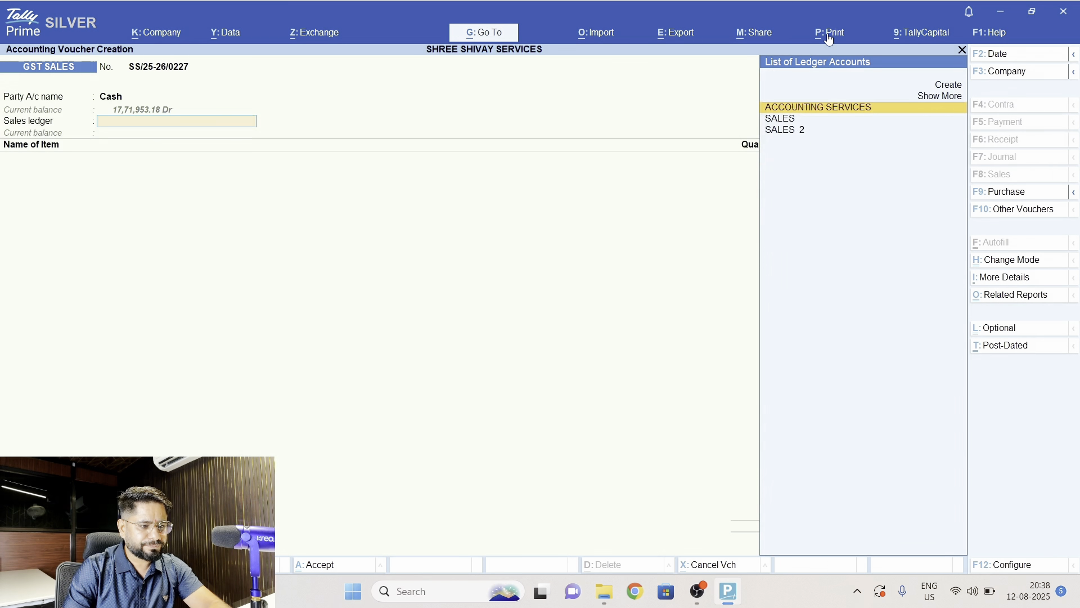
- Assign the SALES ledger to the voucher and add the stock item TALLY TSS AUDITOR
key(Return)
text(TALLY)
key(Down)
key(Down)
key(Down)
key(Down)
key(Down)
key(Down)
key(Down)
key(Down)
key(Down)
key(Down)
key(Down)
key(Down)
key(Down)
key(Down)
key(Down)
key(Down)
key(Down)
key(Down)
key(Down)
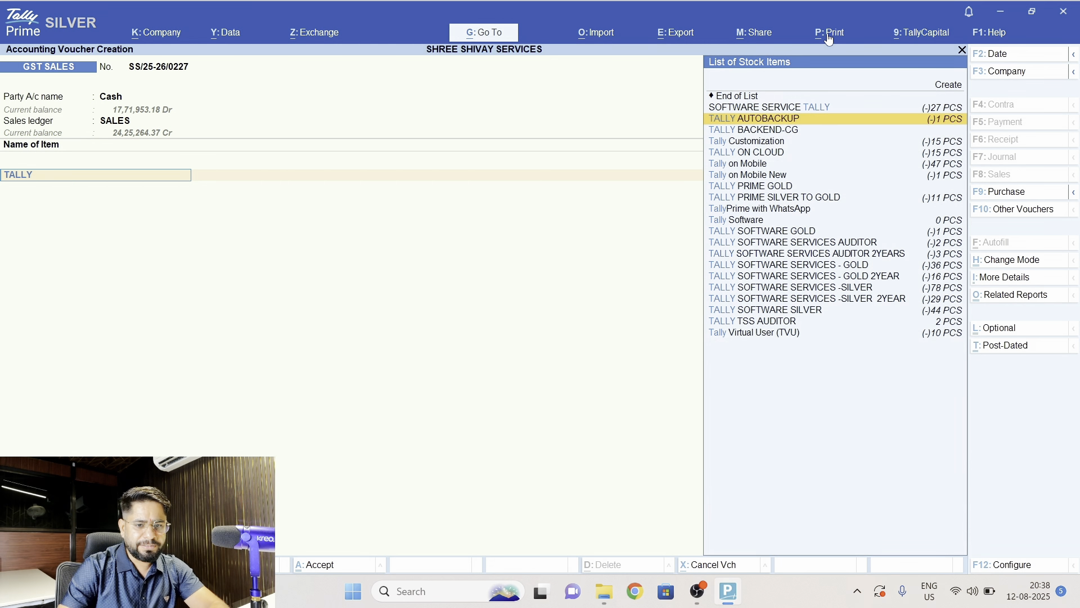
key(Return)
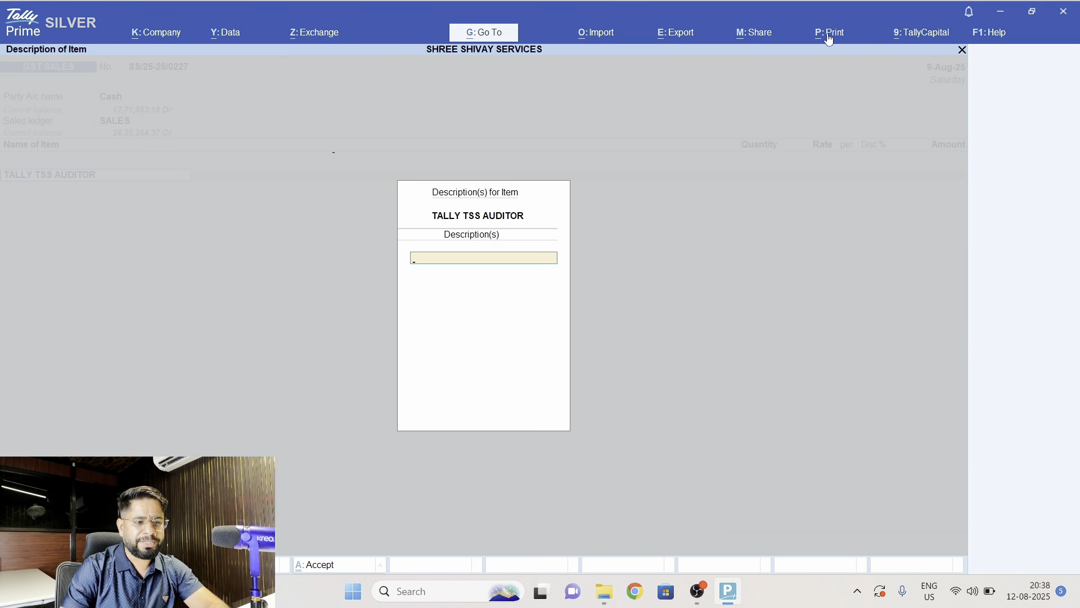
- Allocate 1 PCS of TALLY TSS AUDITOR from batch CA at a rate of 8,100.00, leaving its description blank
key(Return)
key(Return)
text(1)
key(Return)
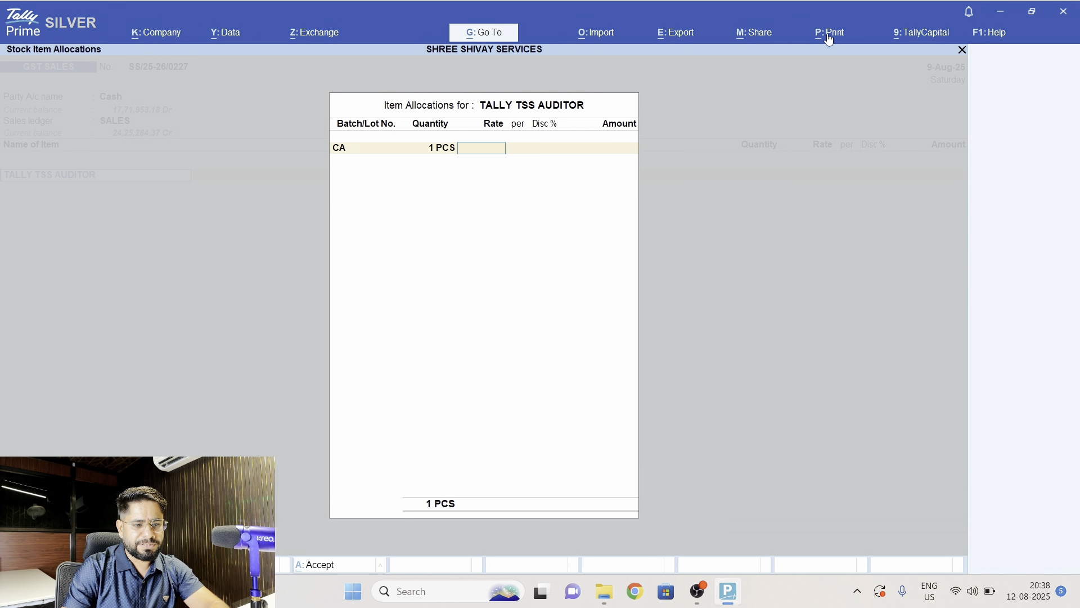
text(8100)
key(Return)
key(Return)
key(Return)
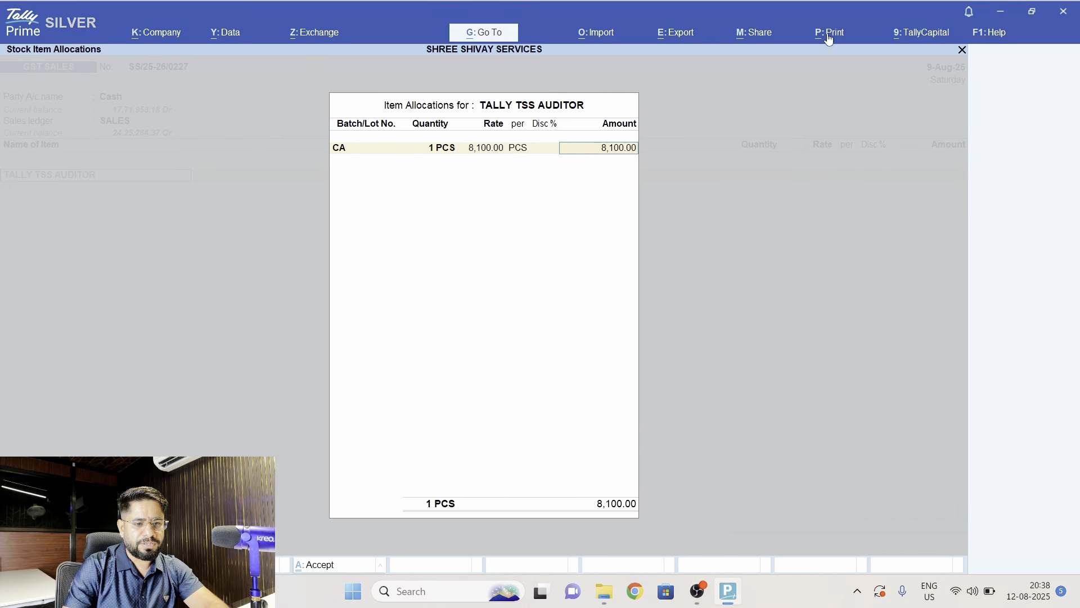
key(Return)
- End the item list, add the SGST and CGST ledgers to the voucher, and proceed to saving it
key(Return)
key(Return)
key(Return)
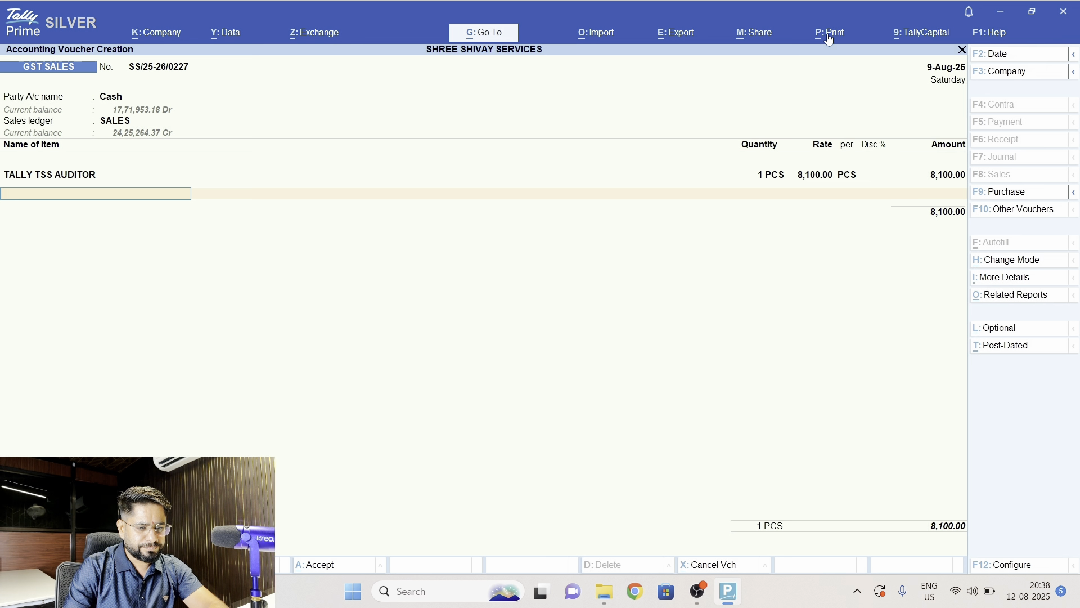
key(Return)
text(SG)
key(Return)
text(CGS)
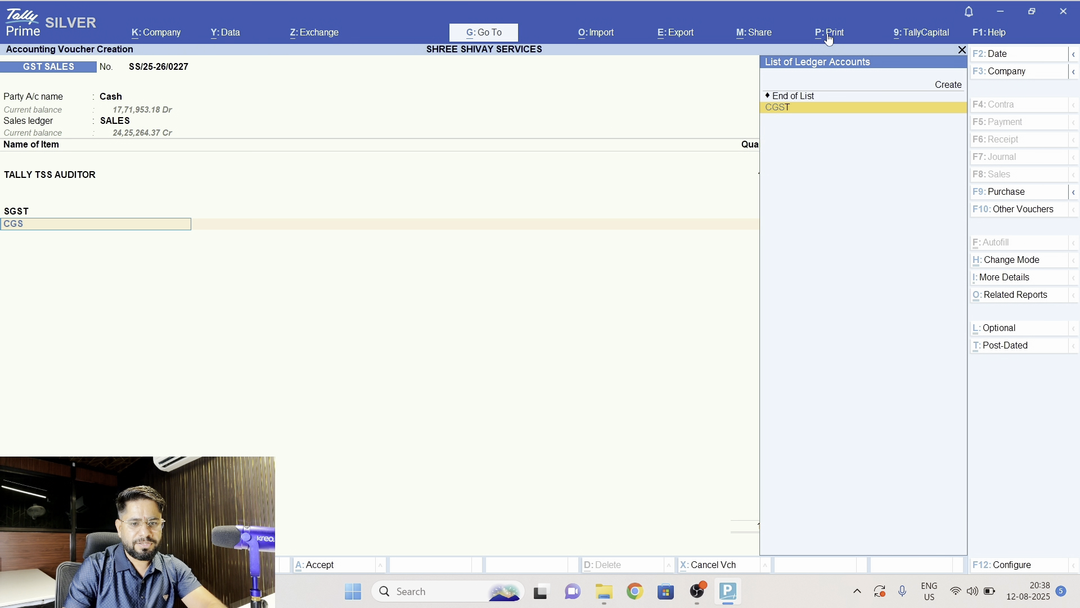
key(Return)
key(Return)
- Generate a payment link/QR code for the Aantrik party account, save the GST Sales voucher, and return to the Gateway
key(Return)
key(Return)
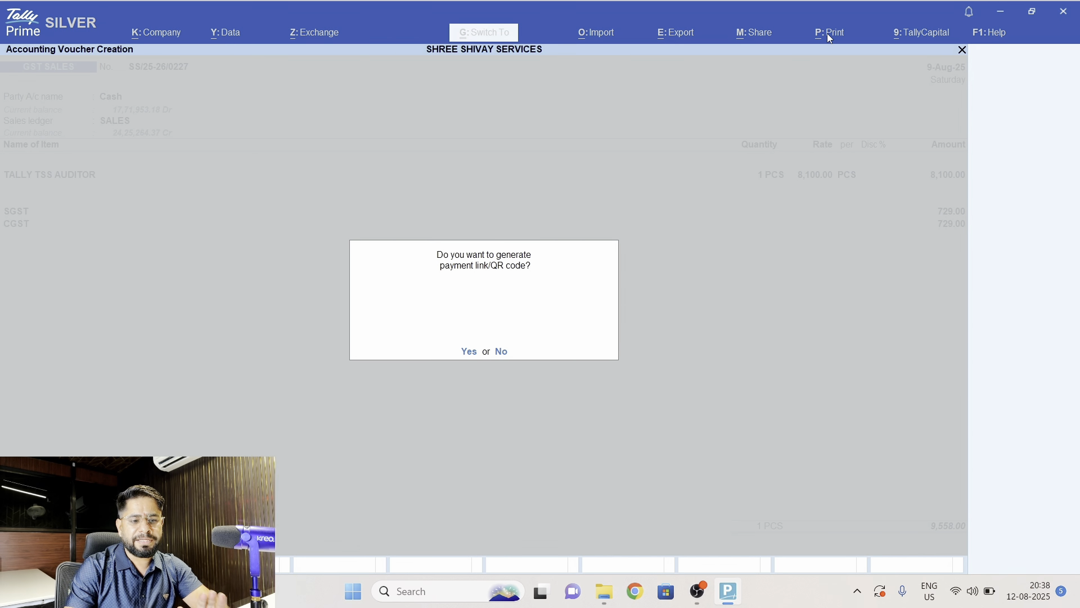
key(Return)
text(Aantrik)
key(Return)
key(Return)
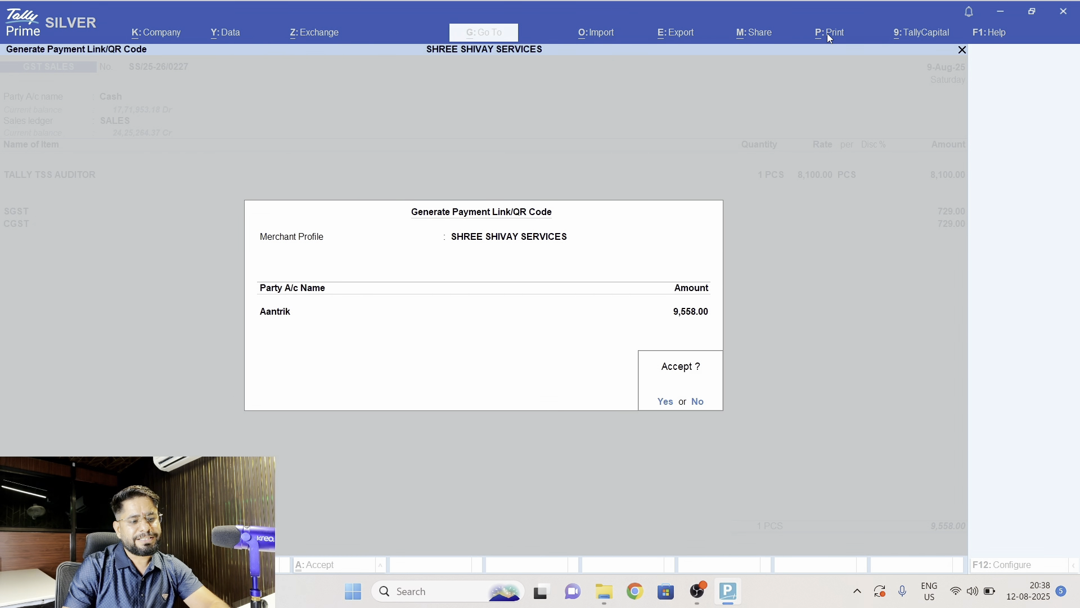
key(Return)
key(Return)
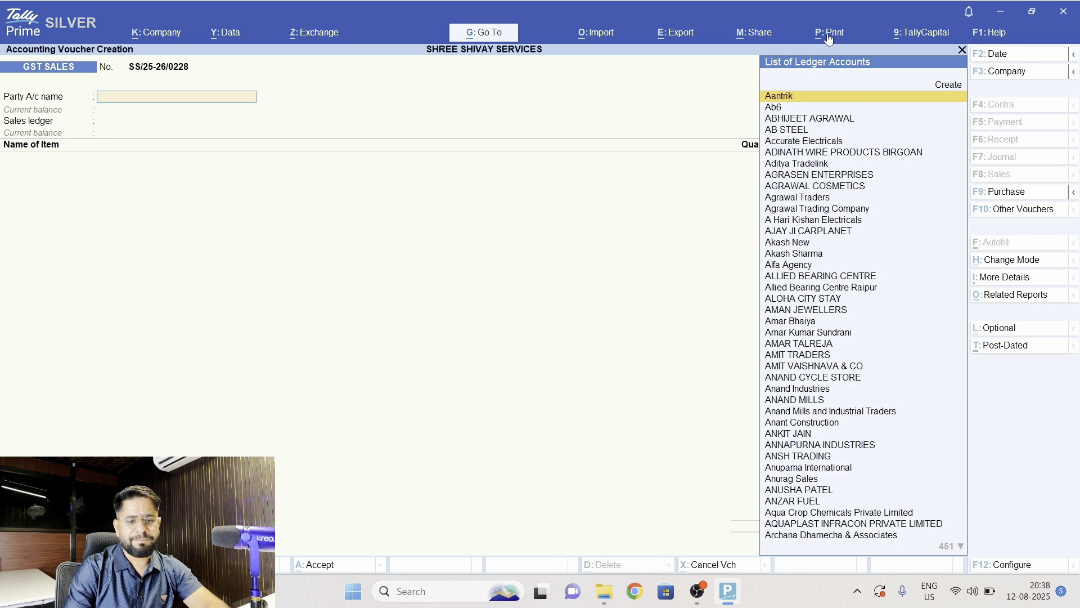
key(Escape)
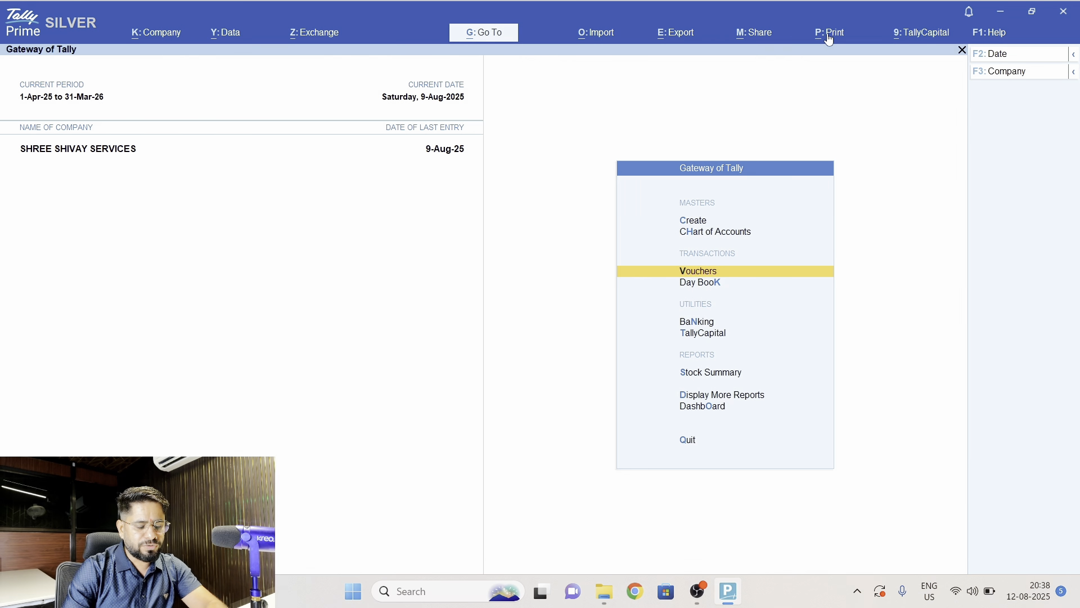
- Open the 9-Aug-25 Day Book and configure it with the Detailed report format and Show Entered By/Altered By set to Yes
key(d)
key(Return)
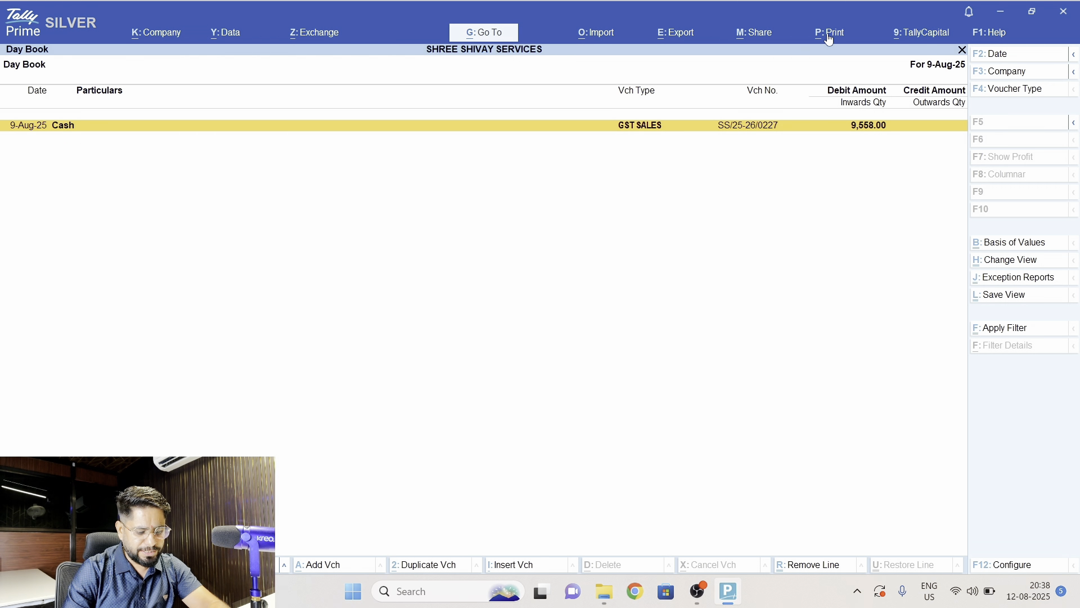
key(F12)
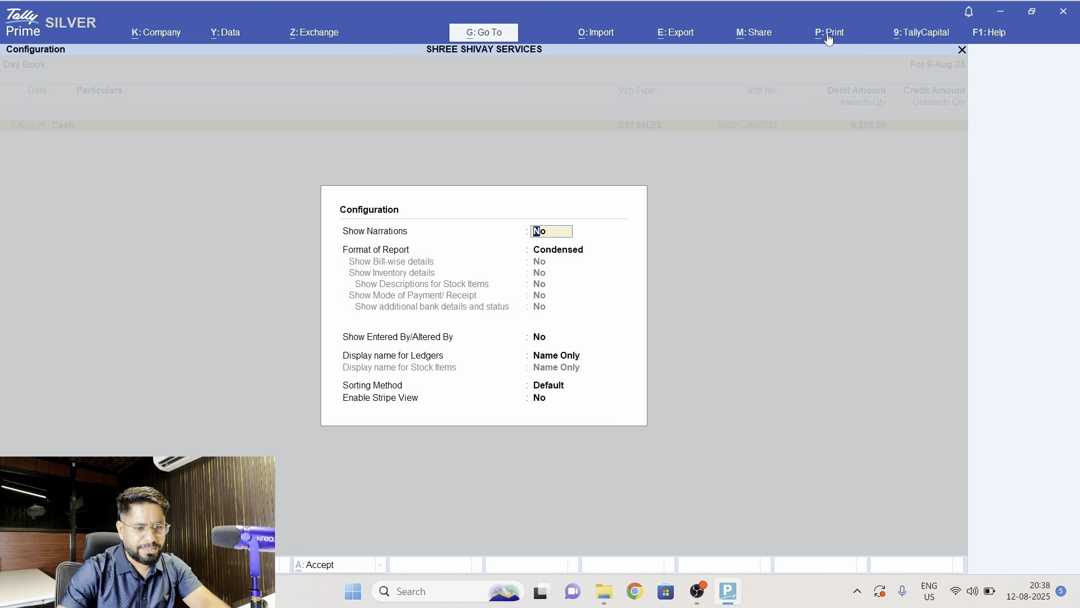
key(Return)
key(Down)
key(Return)
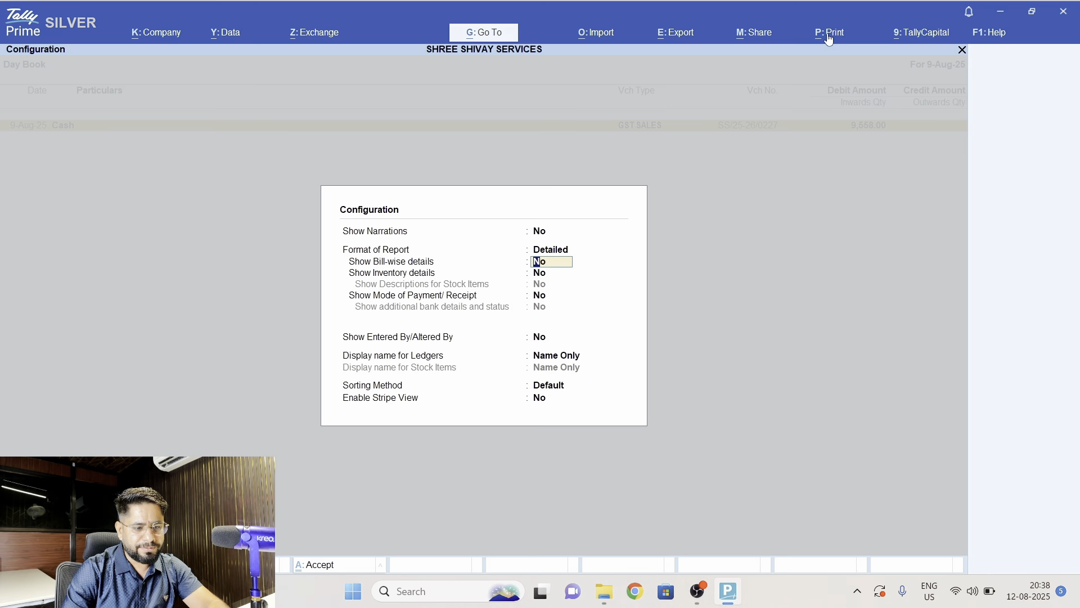
key(Return)
key(Return)
key(Return)
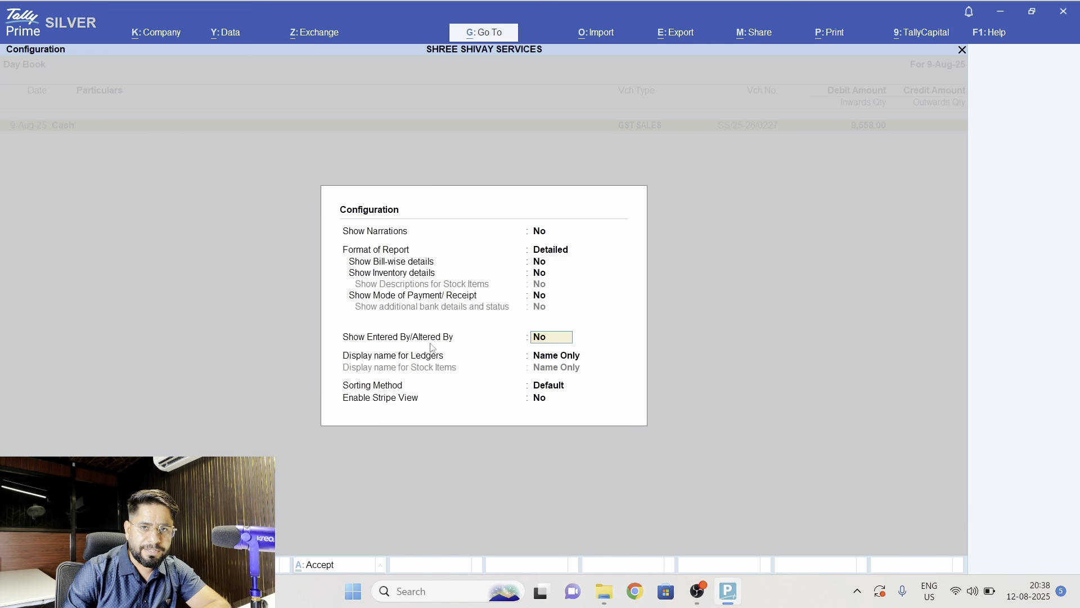
text(y)
key(Return)
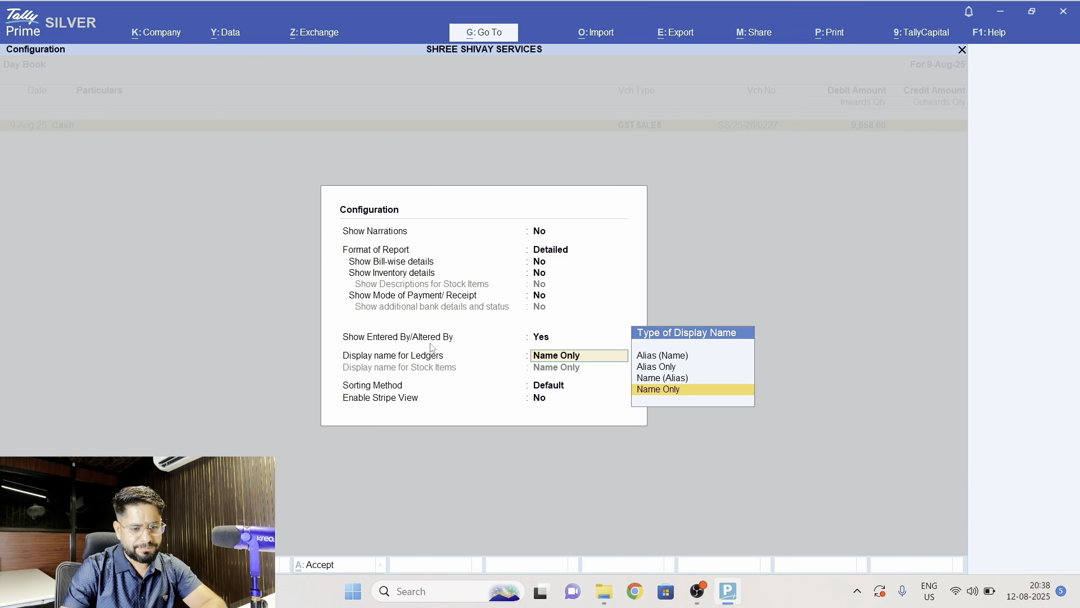
key(ctrl+a)
- Examine the ledger lines and the Entered By detail of the Cash GST Sales voucher in the Day Book
key(Down)
key(Down)
key(Down)
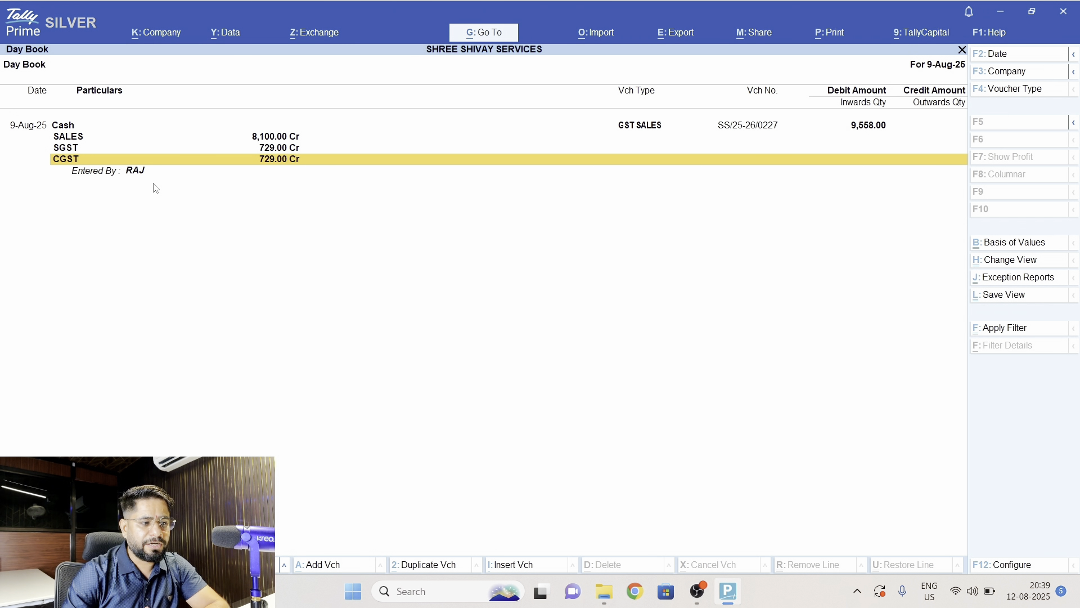
key(Up)
key(Up)
key(Up)
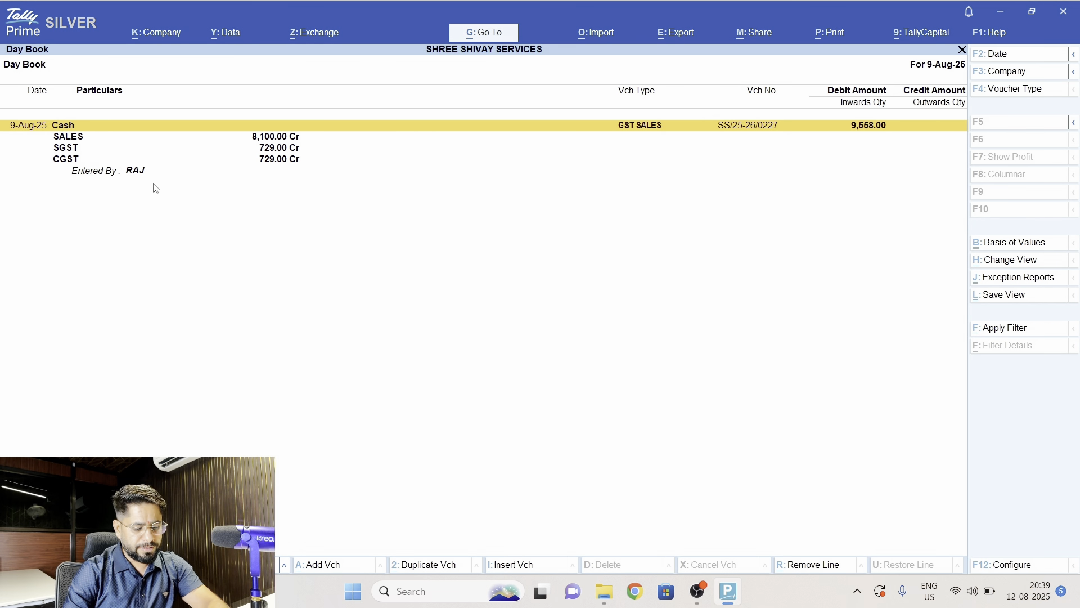
key(alt)
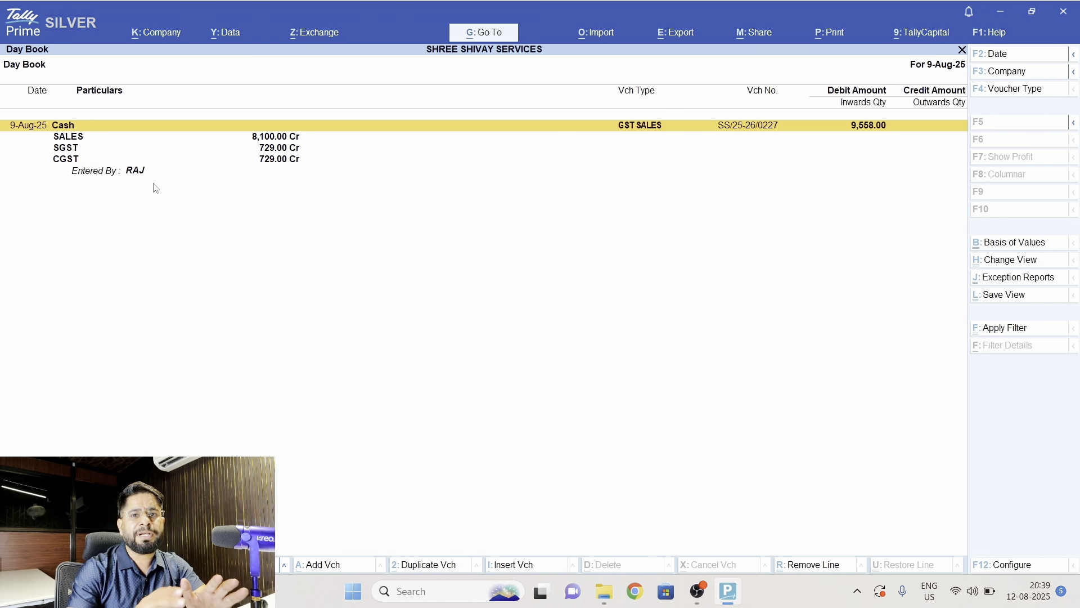